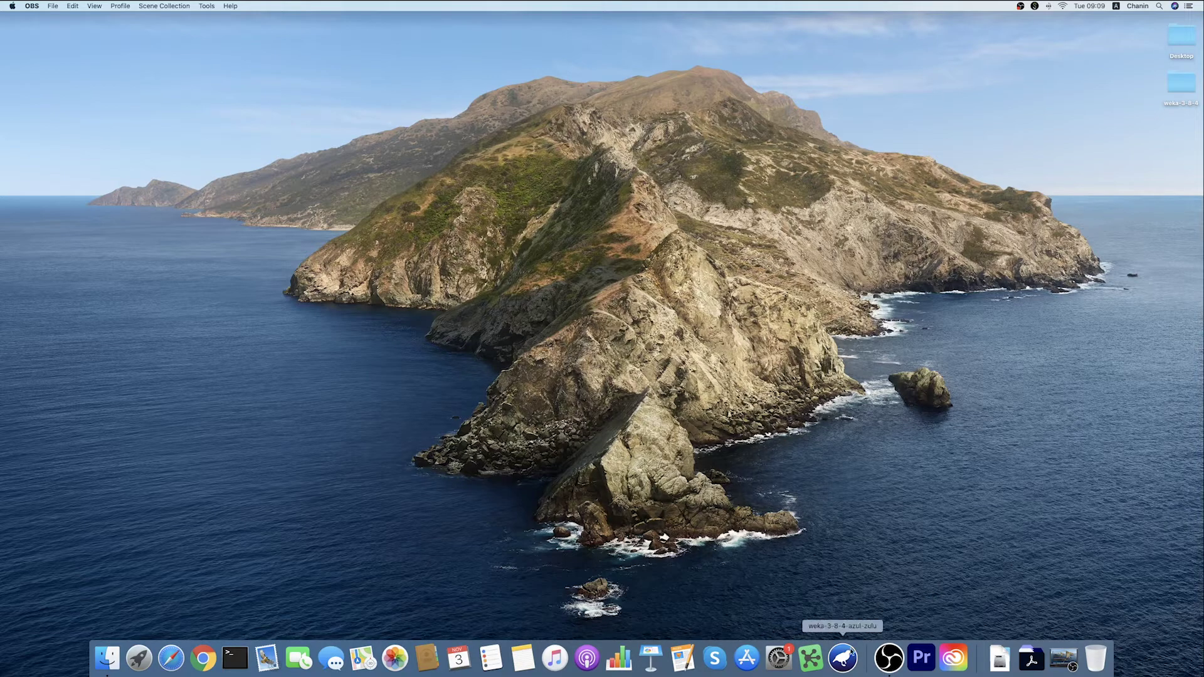
Launch Weka, dismiss the package manager notice, and open the Explorer window.
click(844, 659)
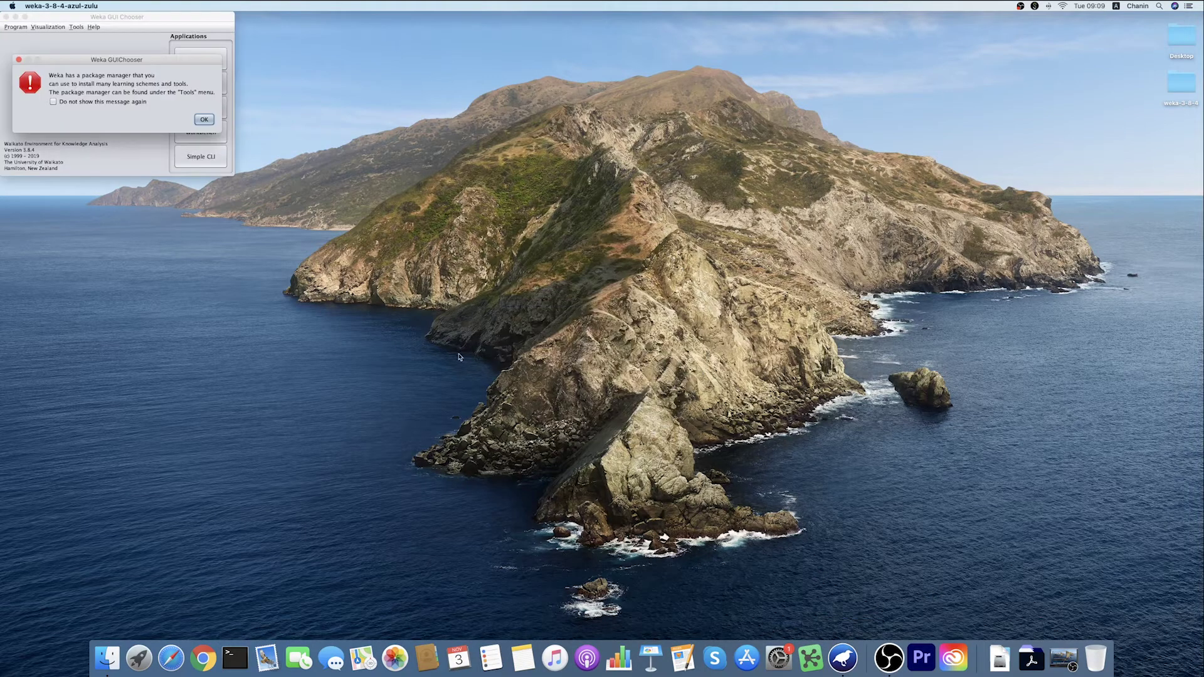
click(204, 119)
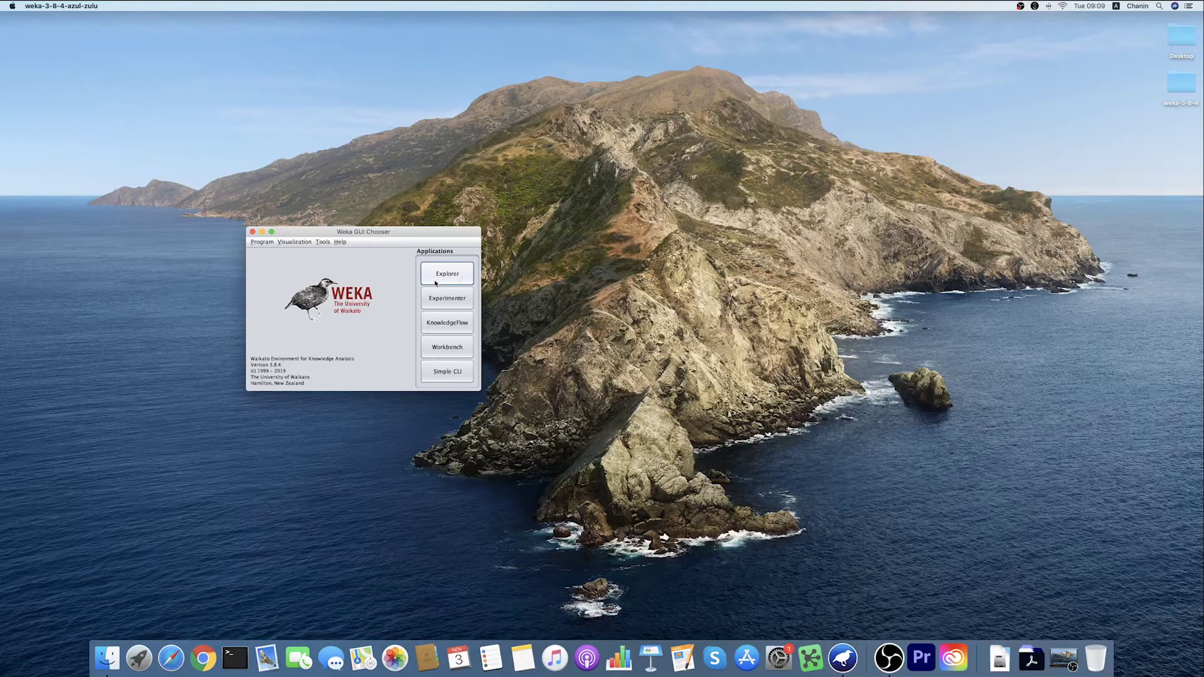
click(450, 275)
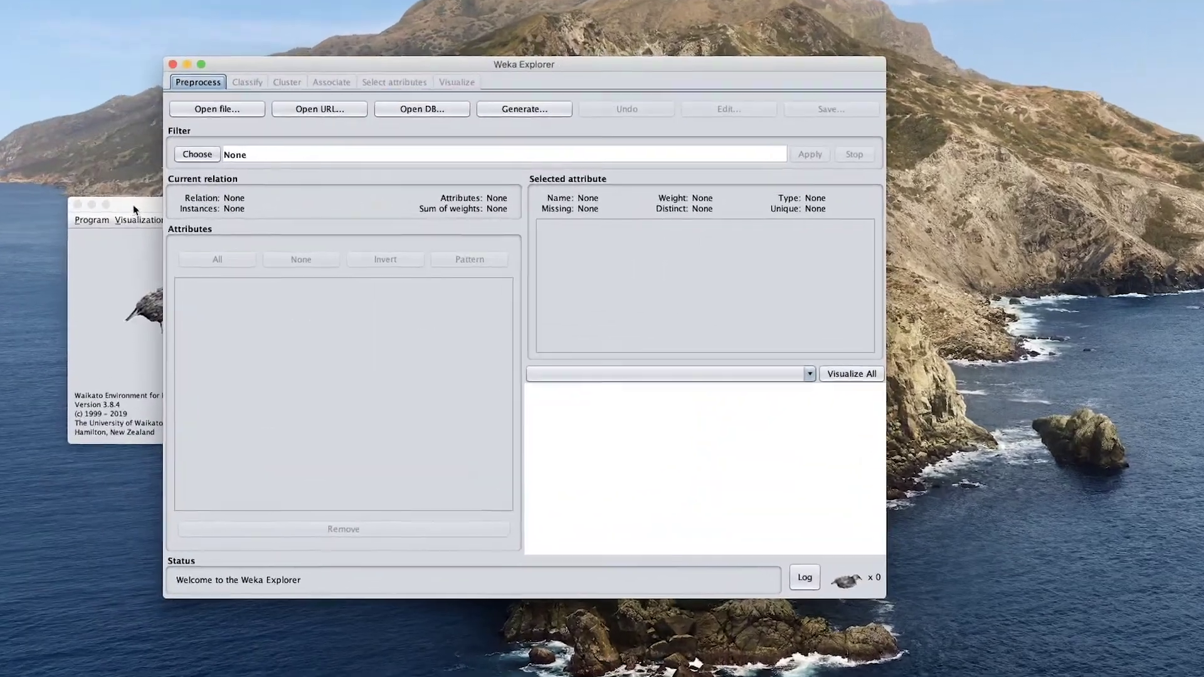
click(134, 210)
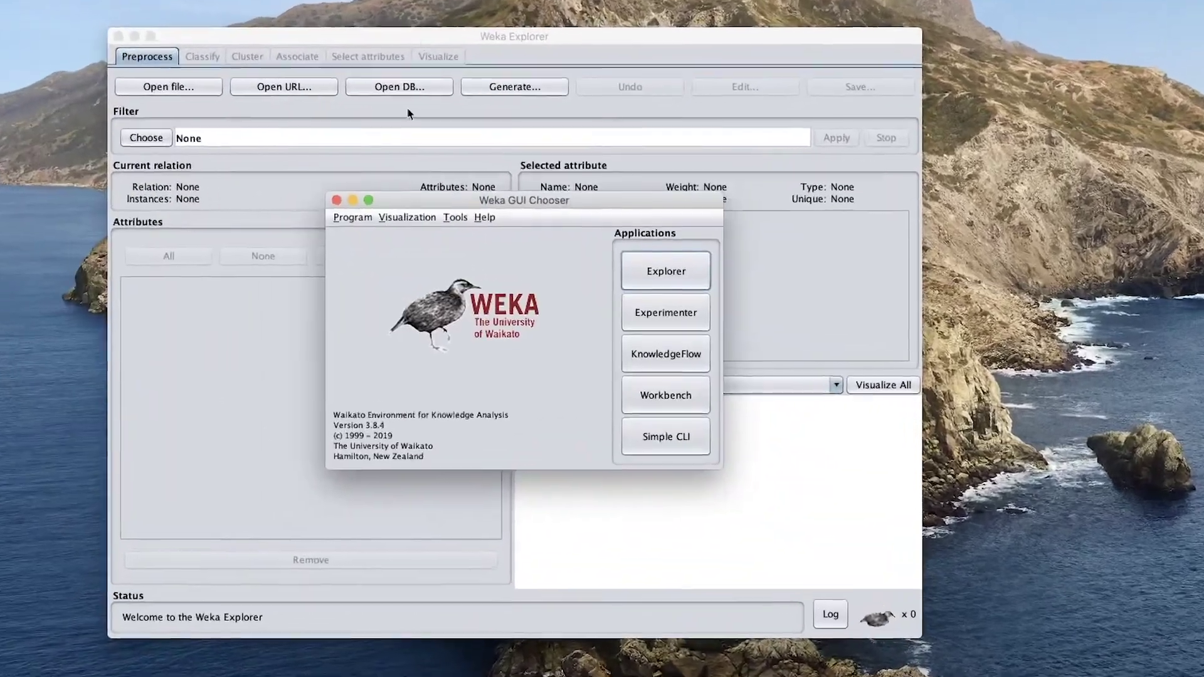
click(537, 64)
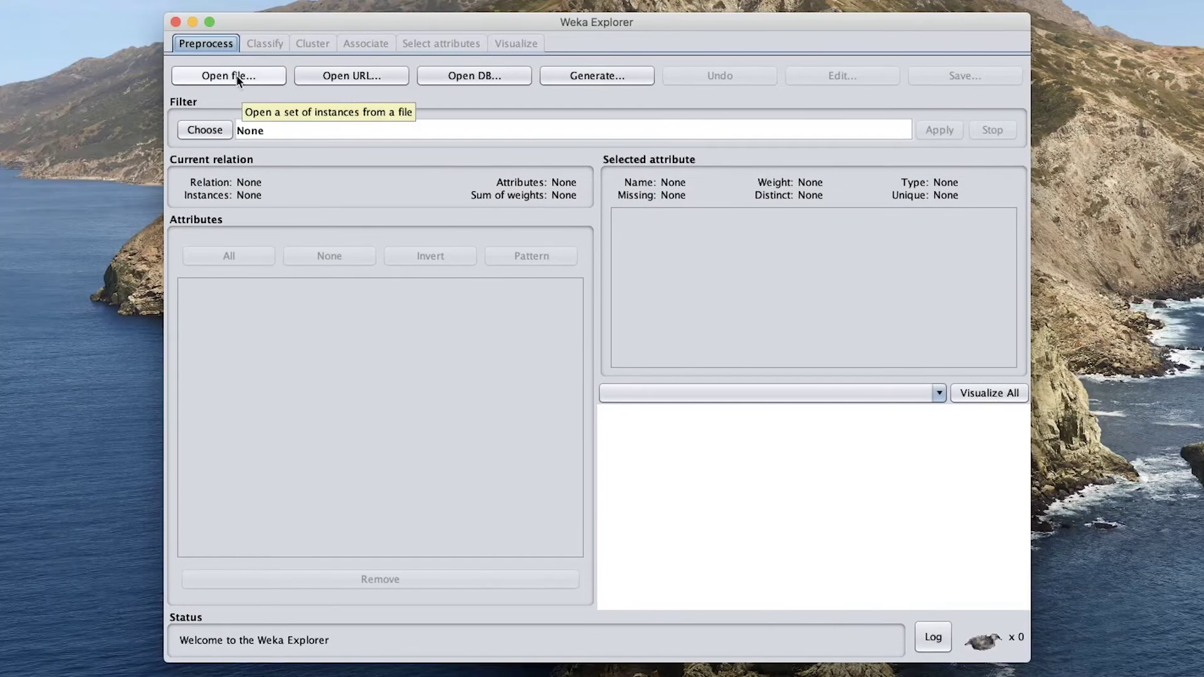
Browse Desktop > weka-3-8-4 > data in the file chooser and select breast-cancer.arff.
click(235, 74)
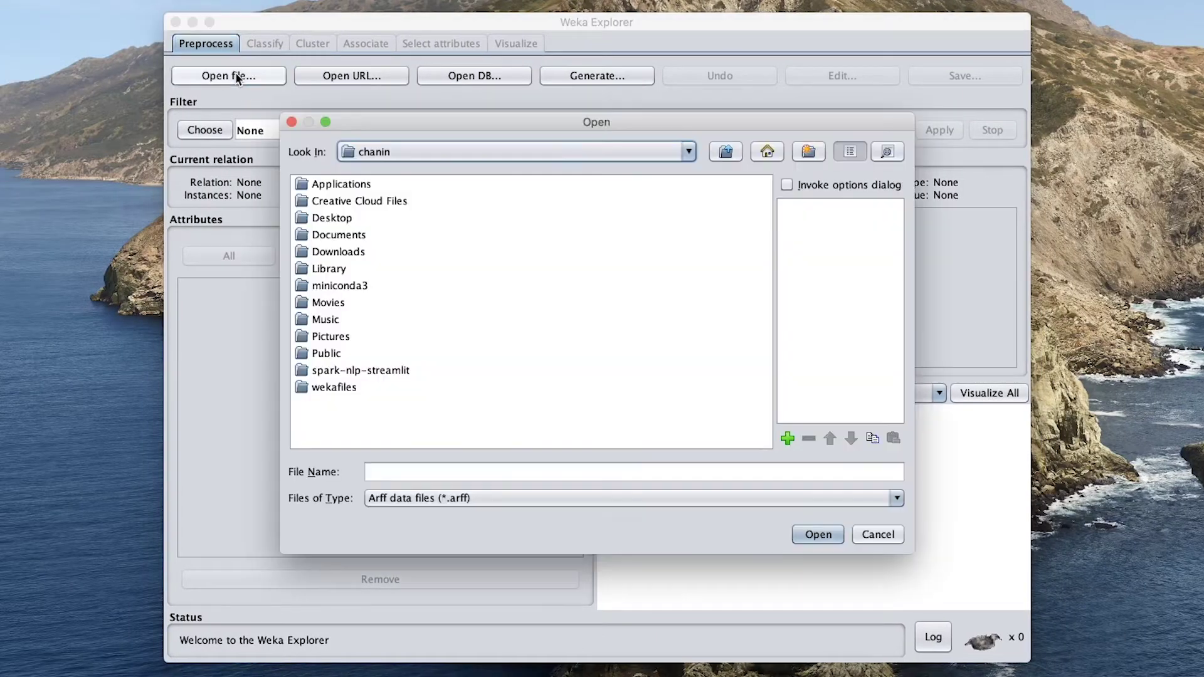
click(401, 154)
click(361, 235)
click(331, 218)
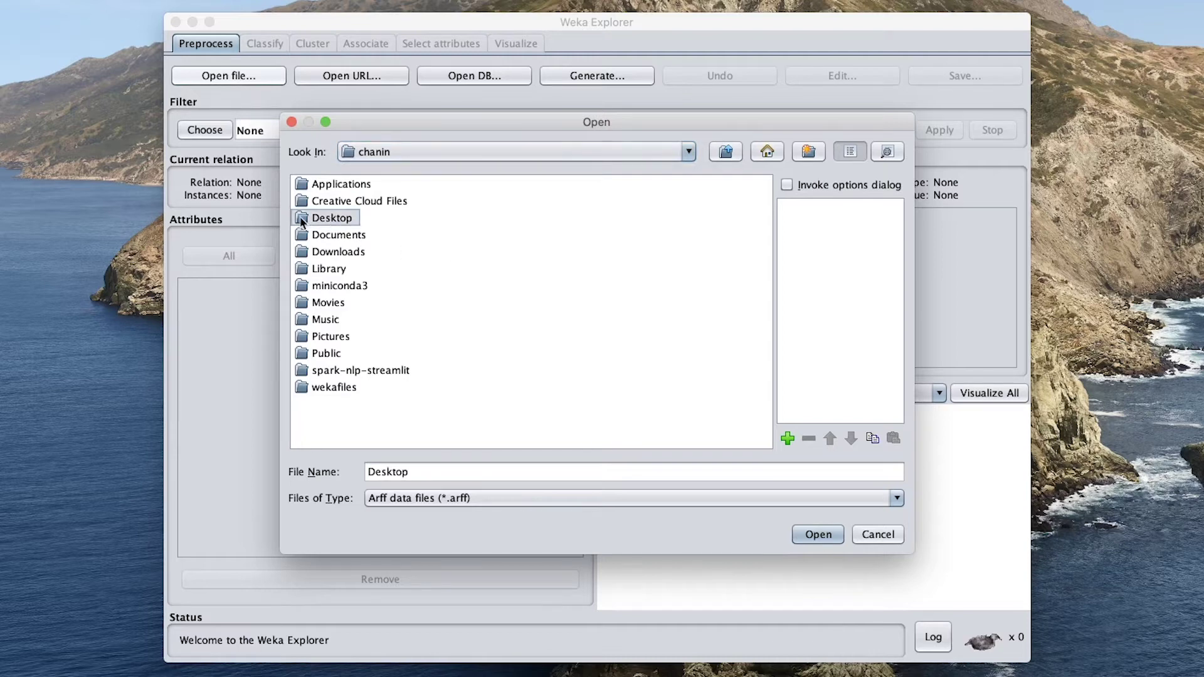
double_click(302, 219)
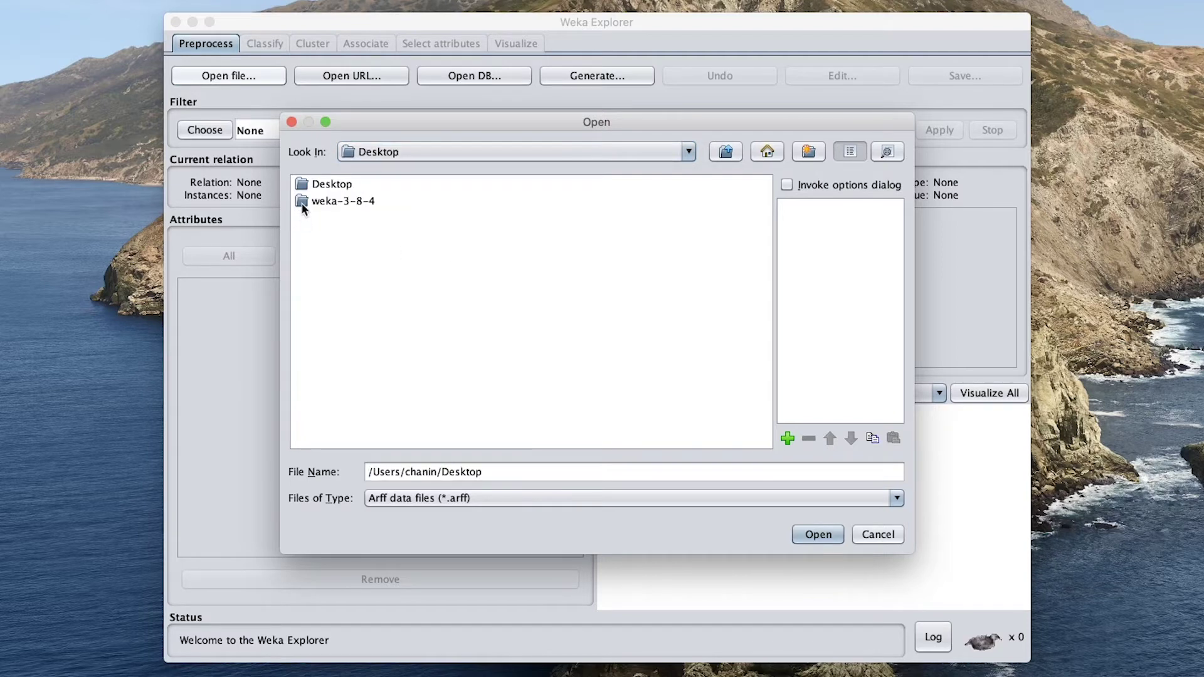
double_click(301, 201)
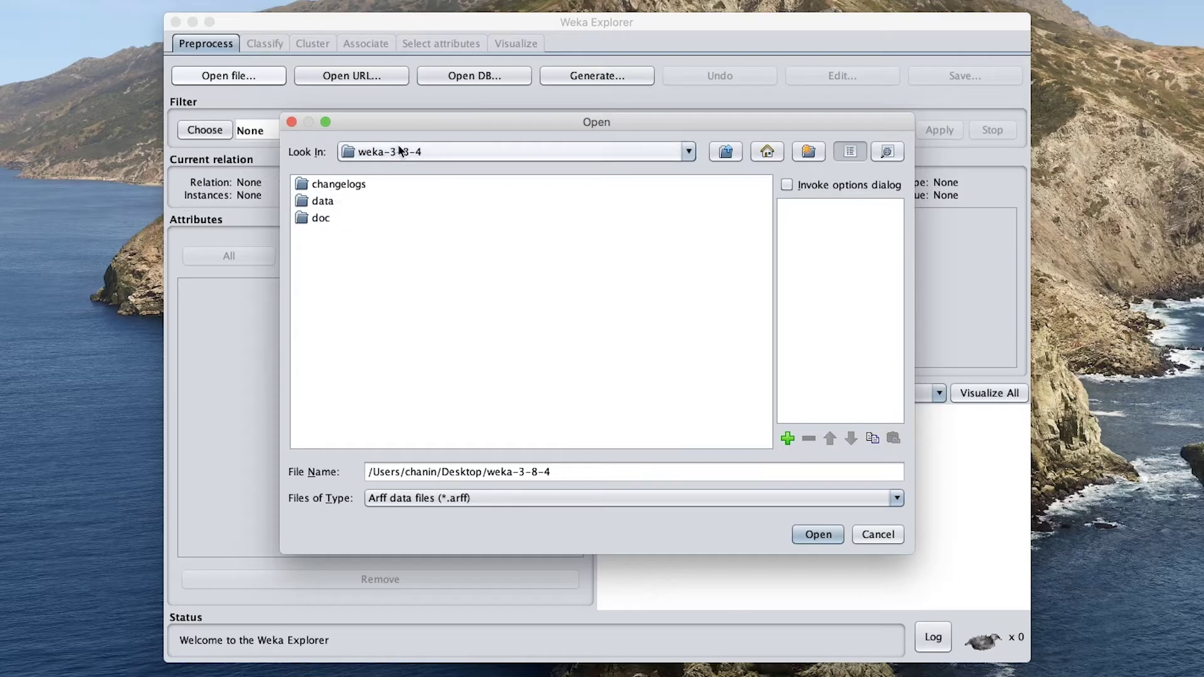
click(318, 202)
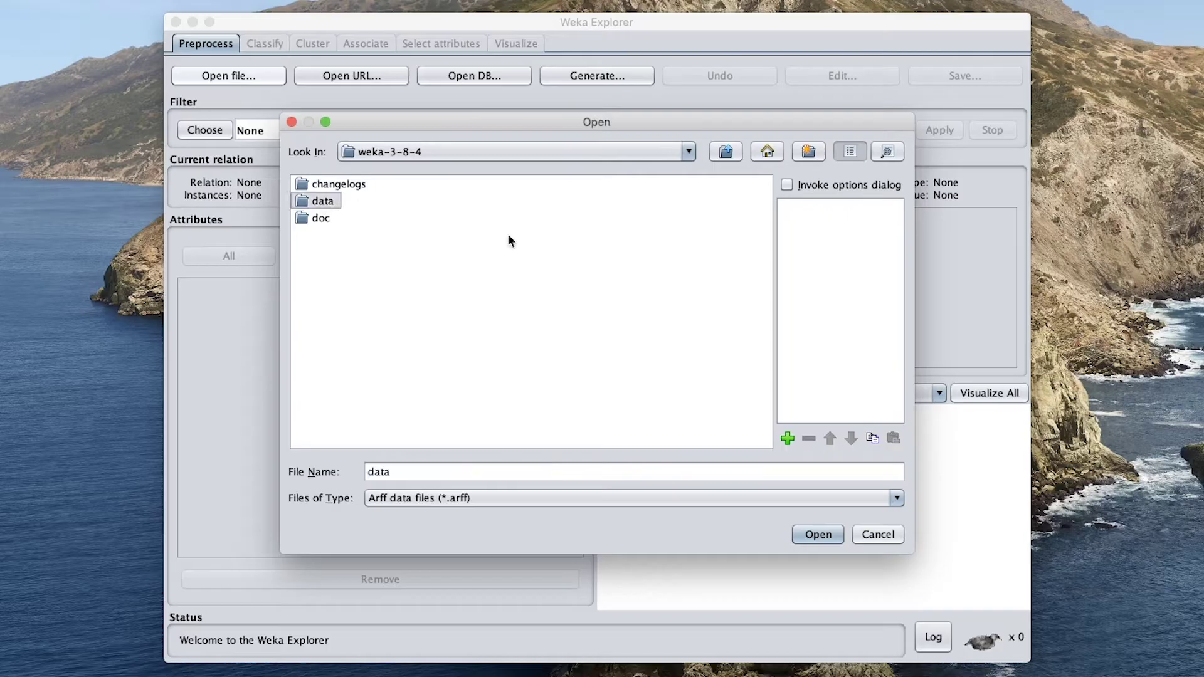
double_click(310, 204)
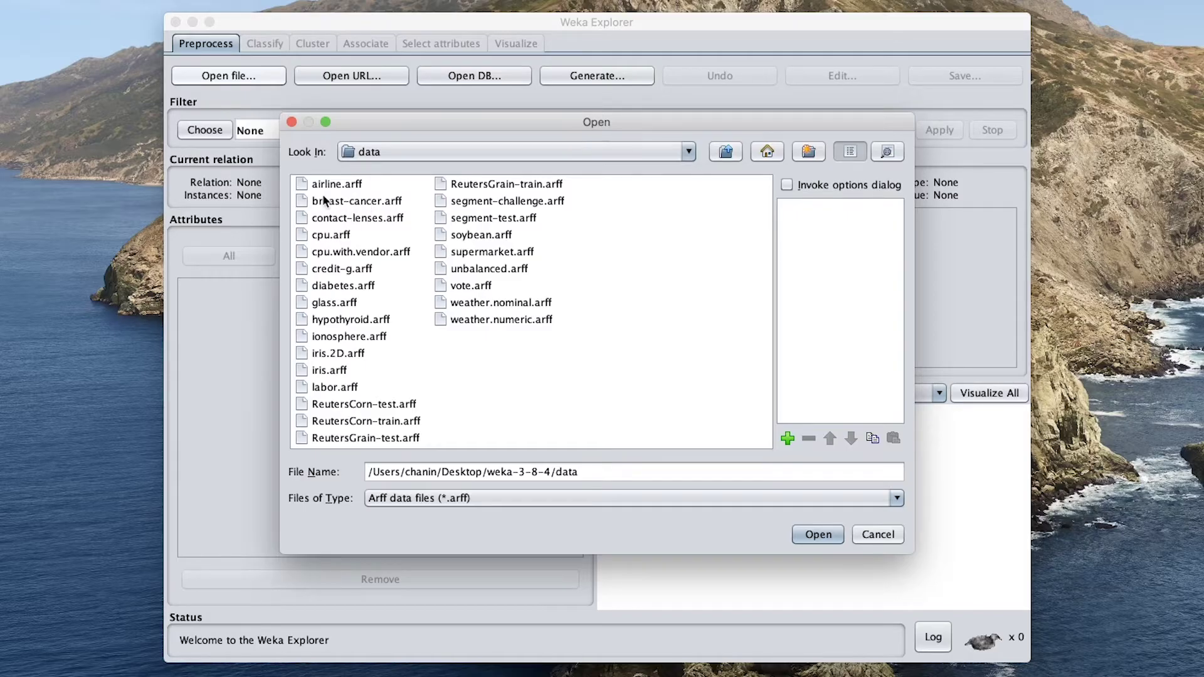
click(337, 200)
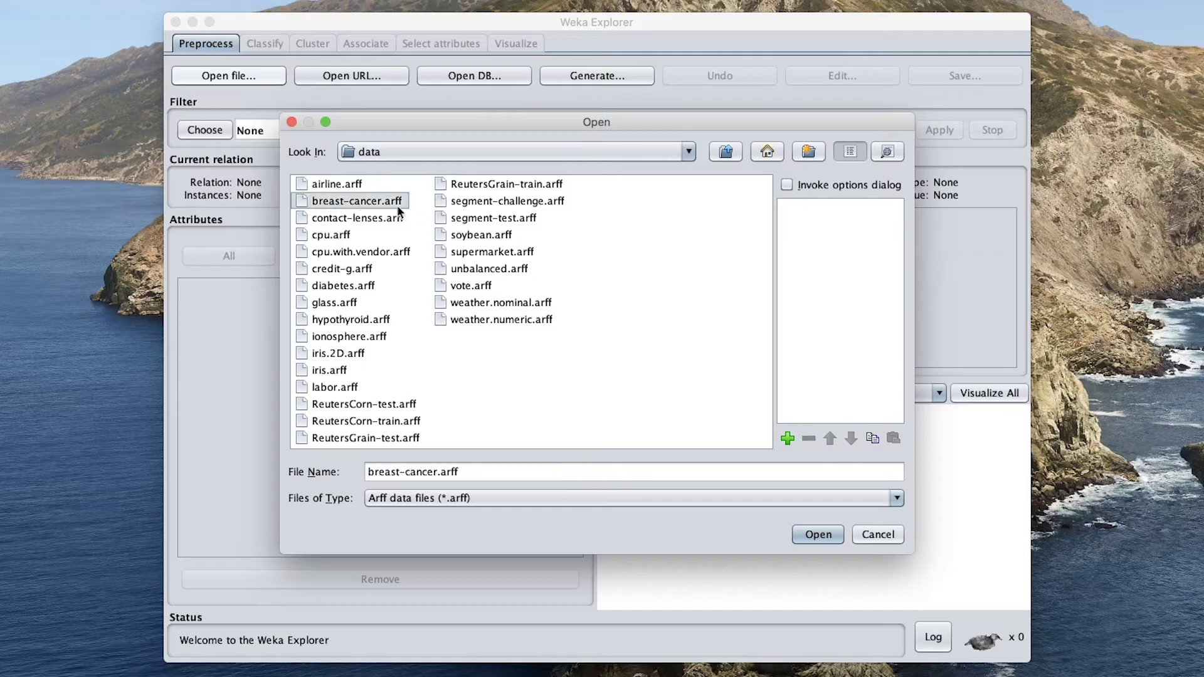
Load breast-cancer.arff and view the Class attribute's no-recurrence-events count.
click(824, 540)
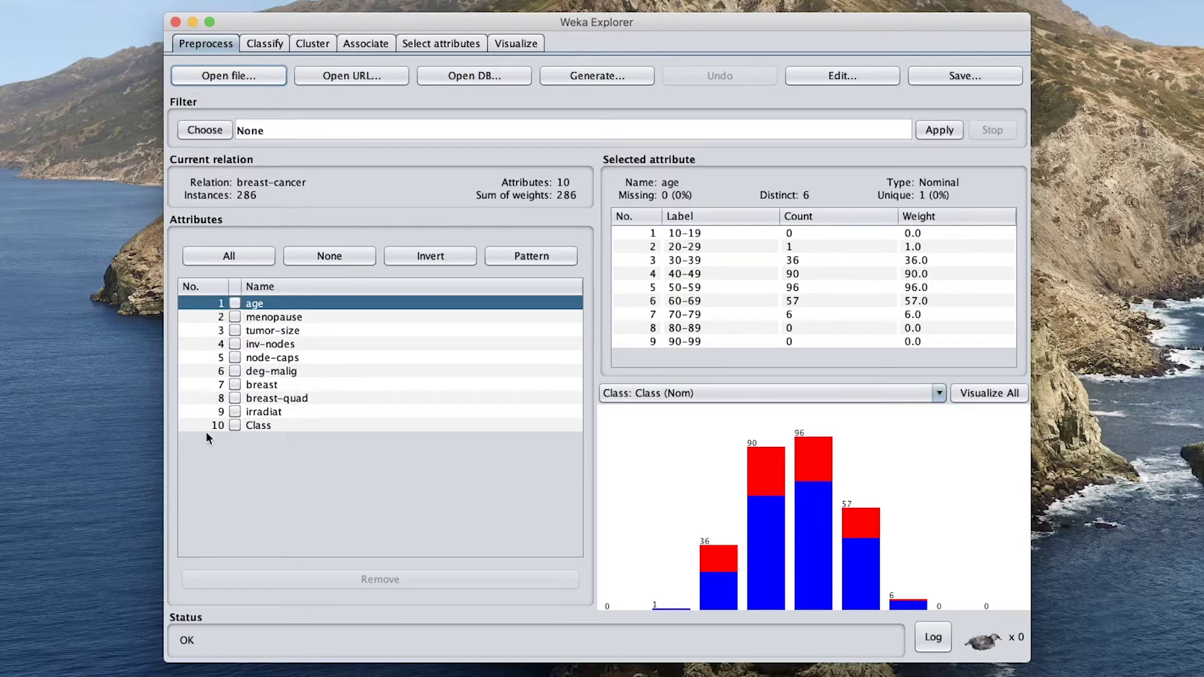
click(230, 425)
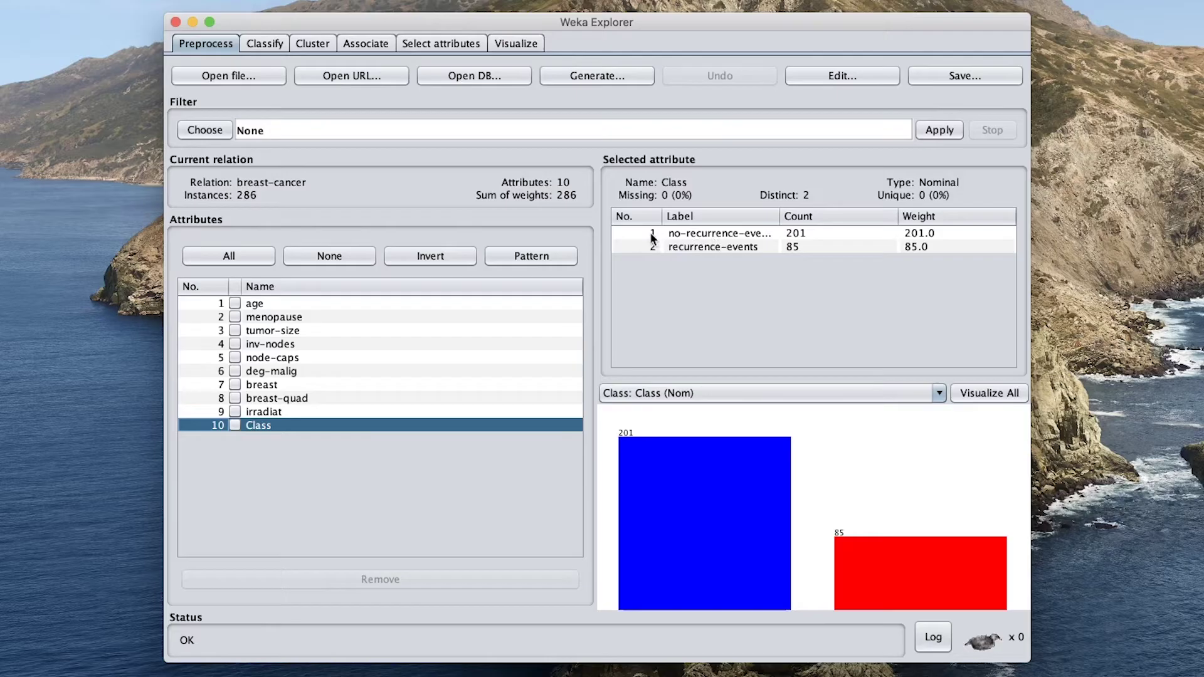
click(689, 235)
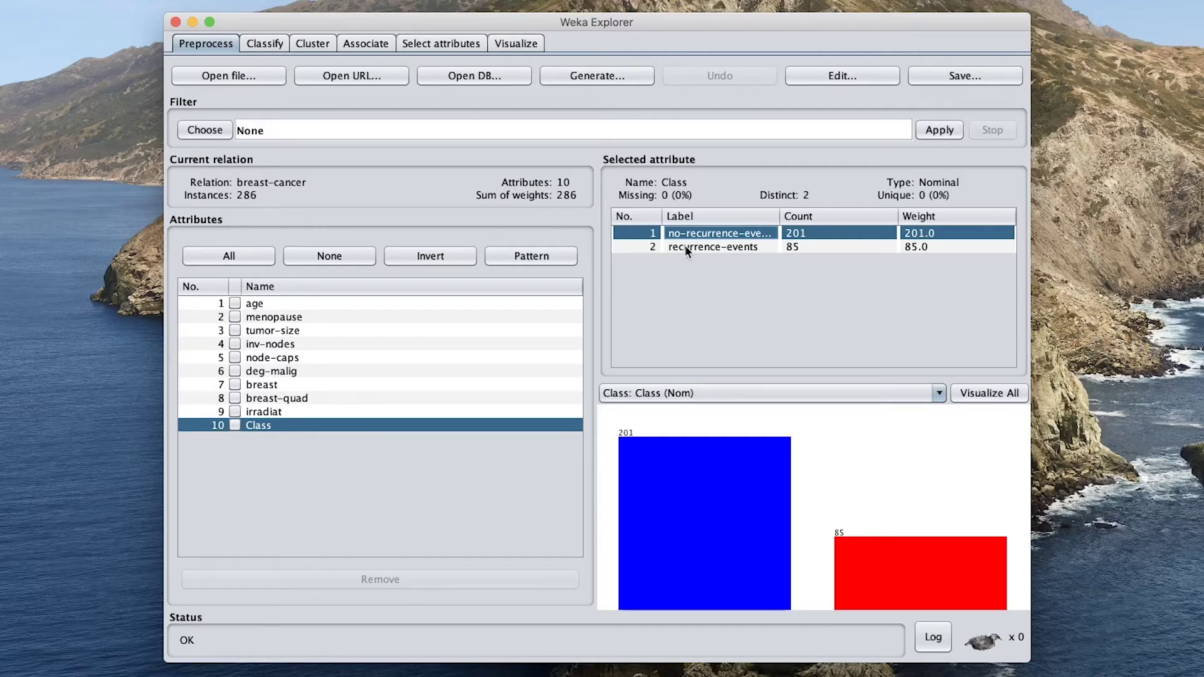
Switch between the age and Class attribute statistics, ending on age.
click(202, 304)
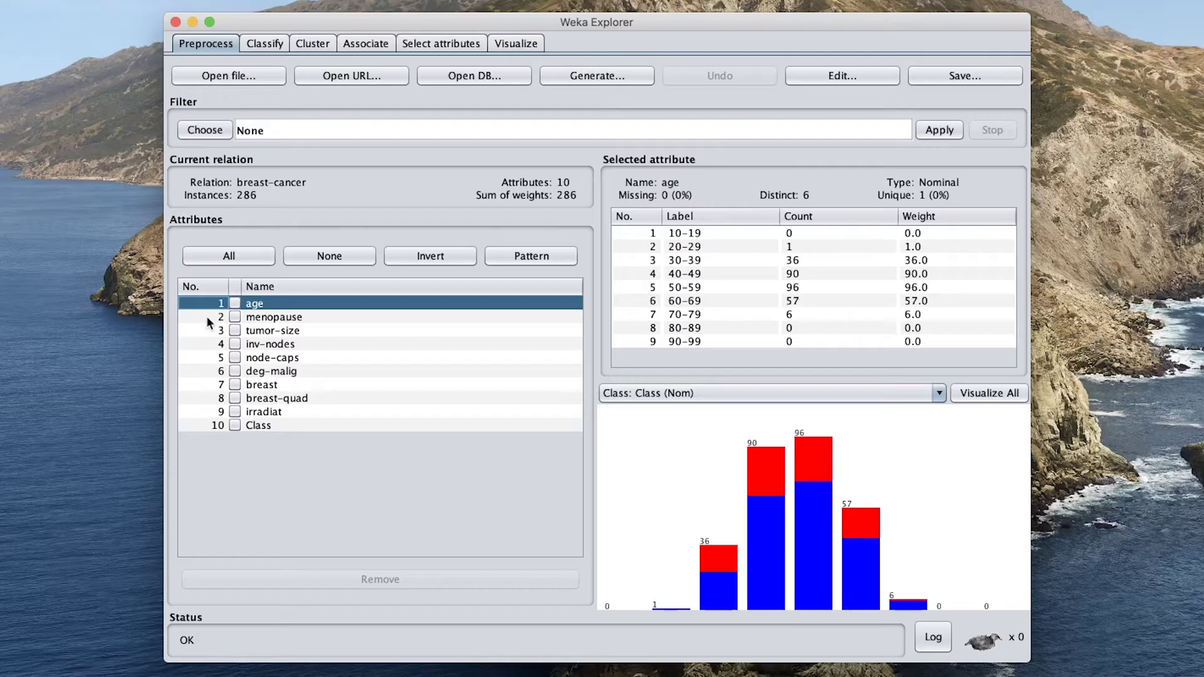
click(251, 426)
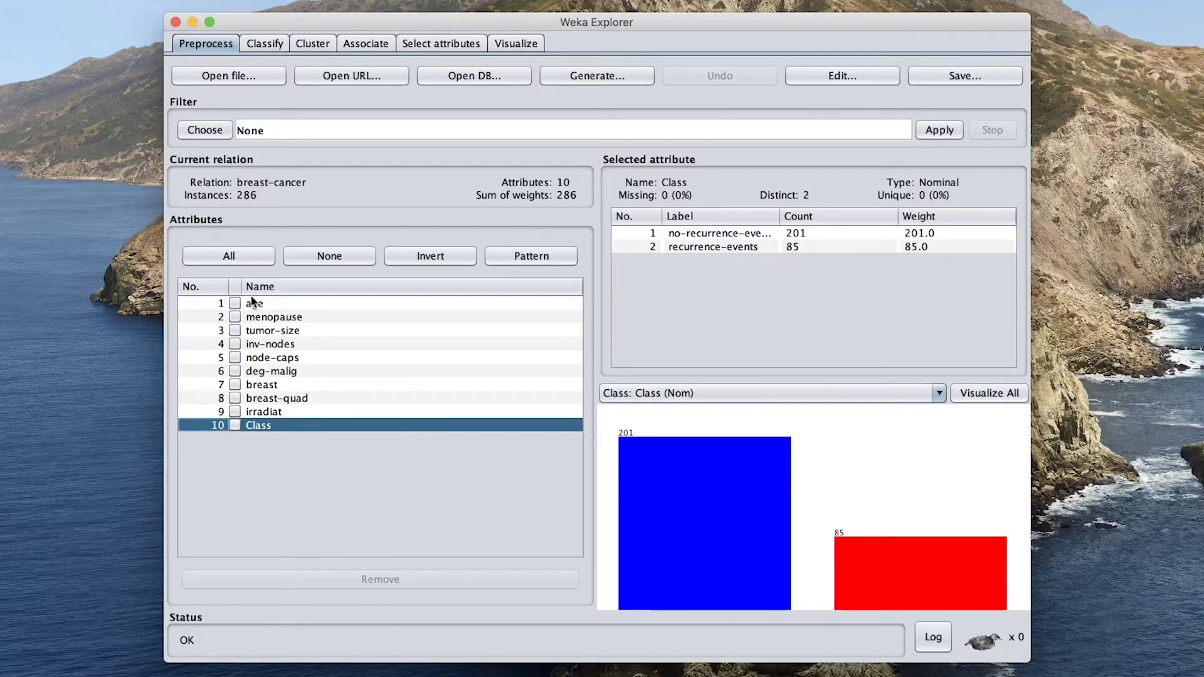
click(214, 303)
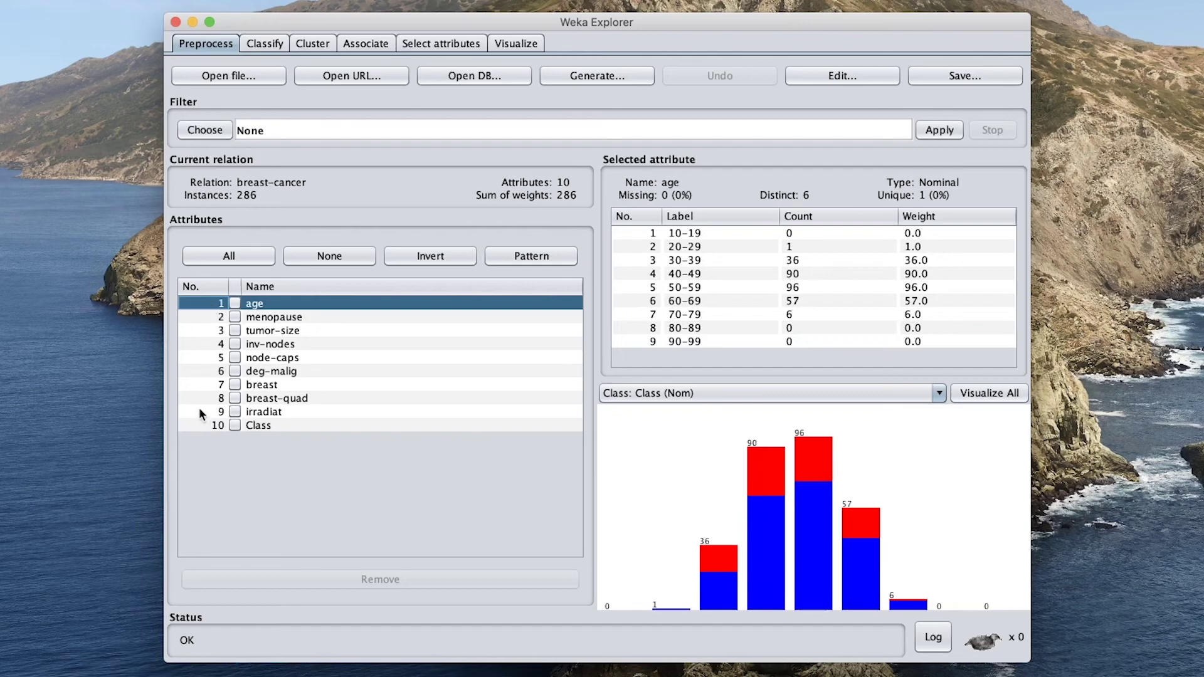
click(248, 426)
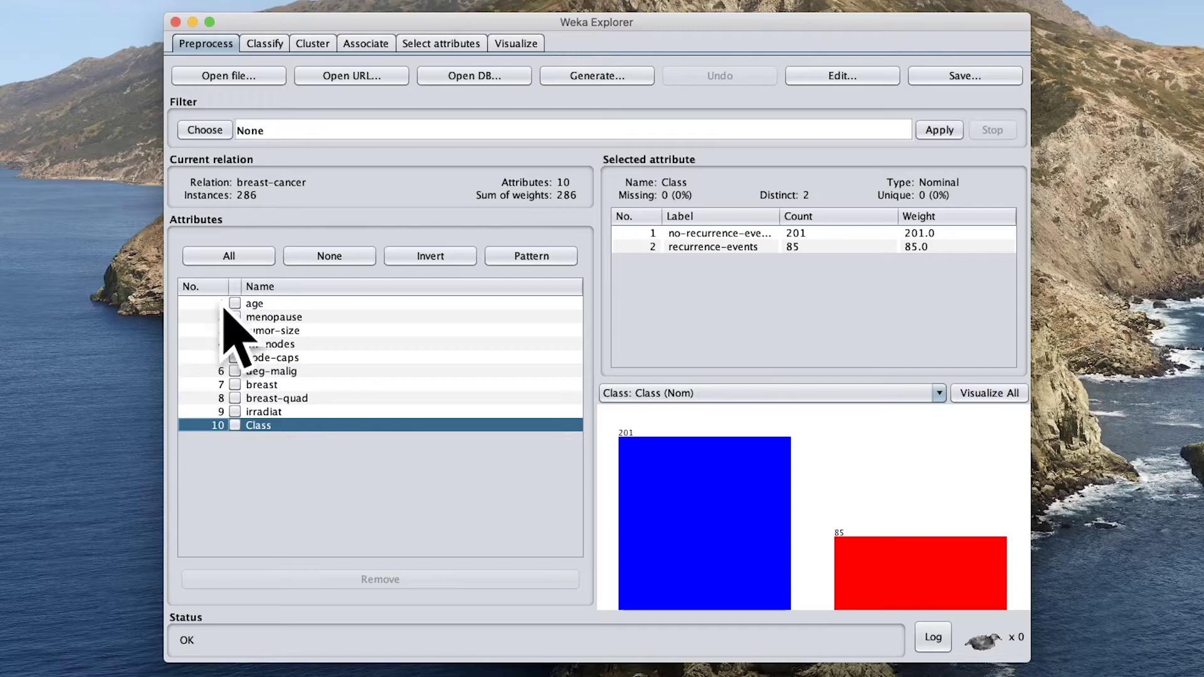
click(205, 306)
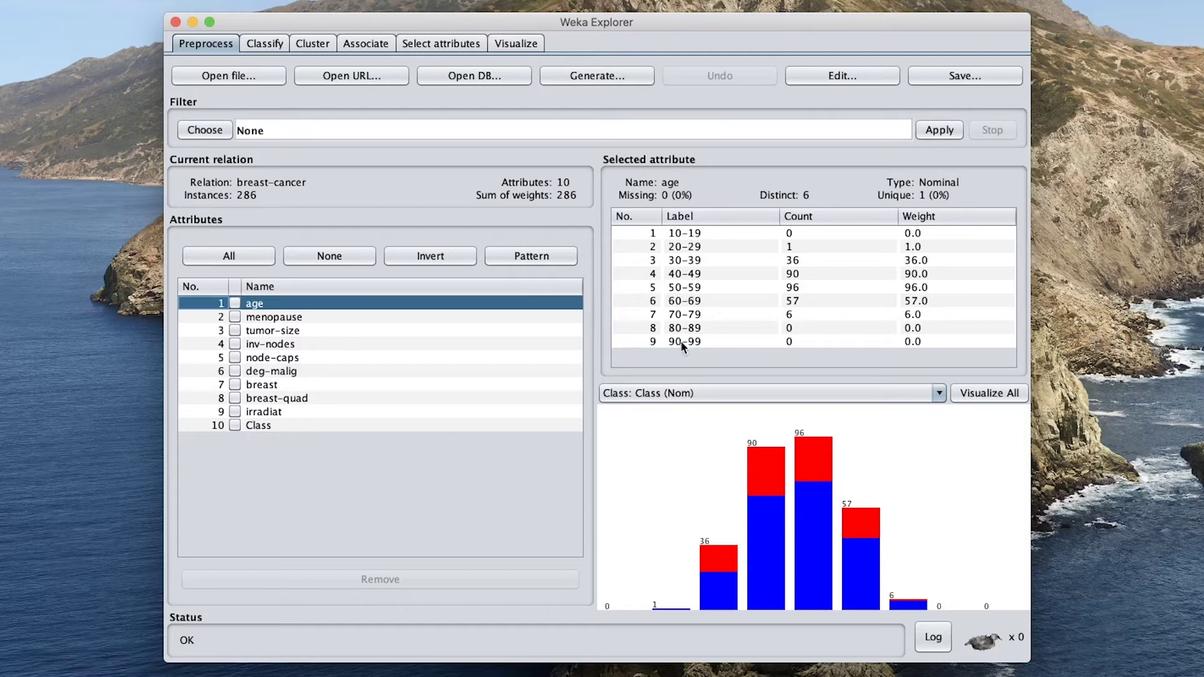
Step through menopause, tumor-size, node-caps, deg-malig, breast-quad and irradiat statistics, returning to age.
click(355, 316)
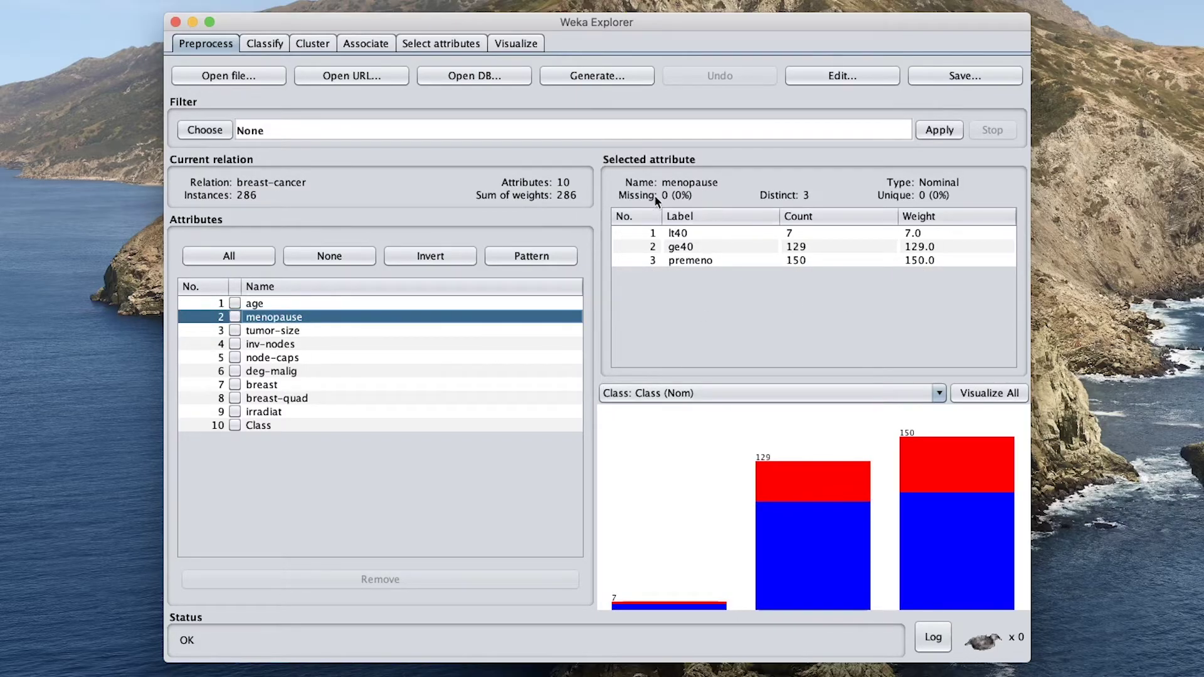
click(317, 303)
click(292, 318)
click(297, 332)
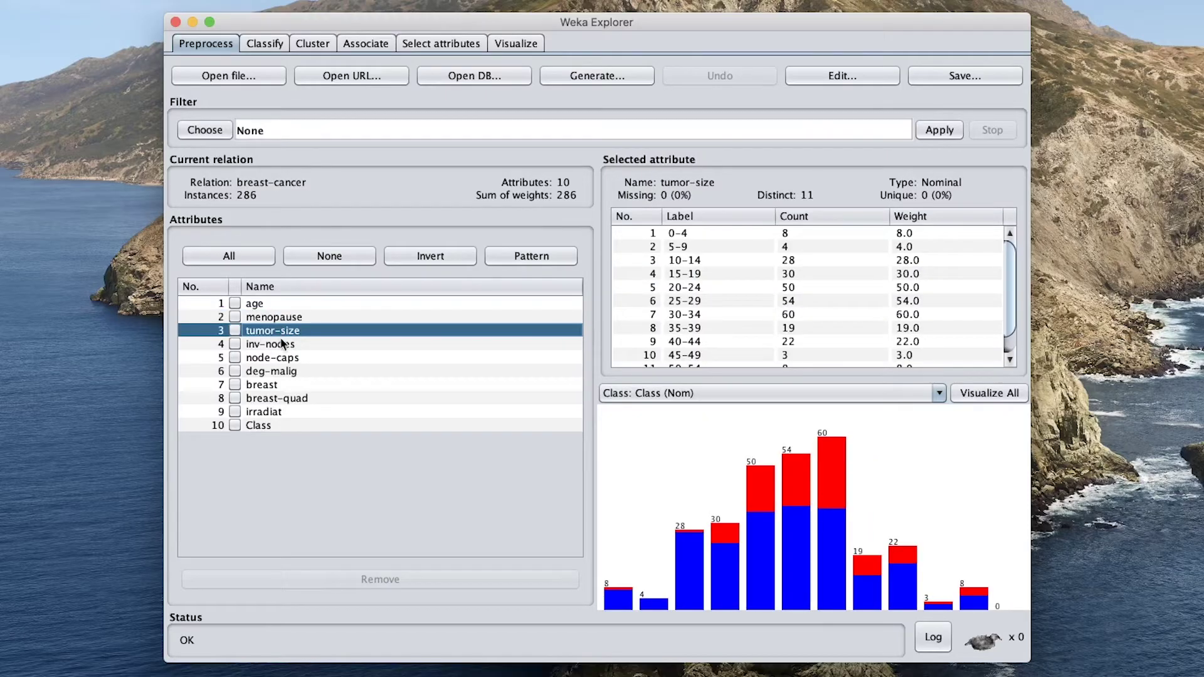
click(289, 356)
click(291, 372)
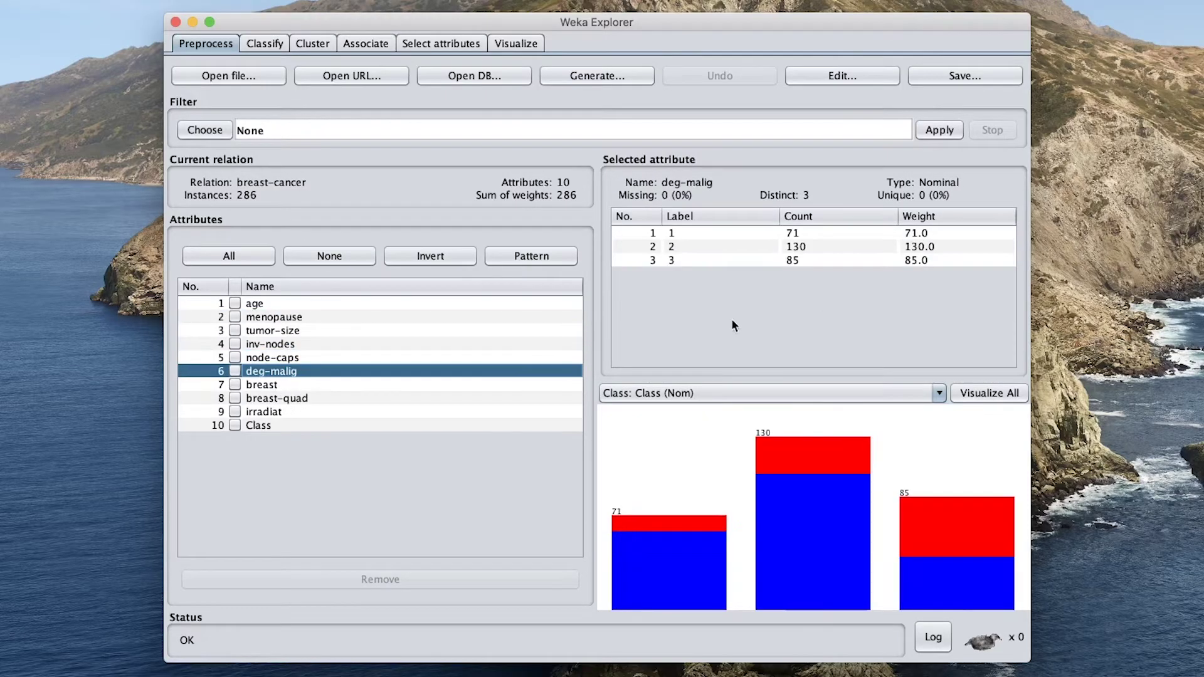
click(322, 400)
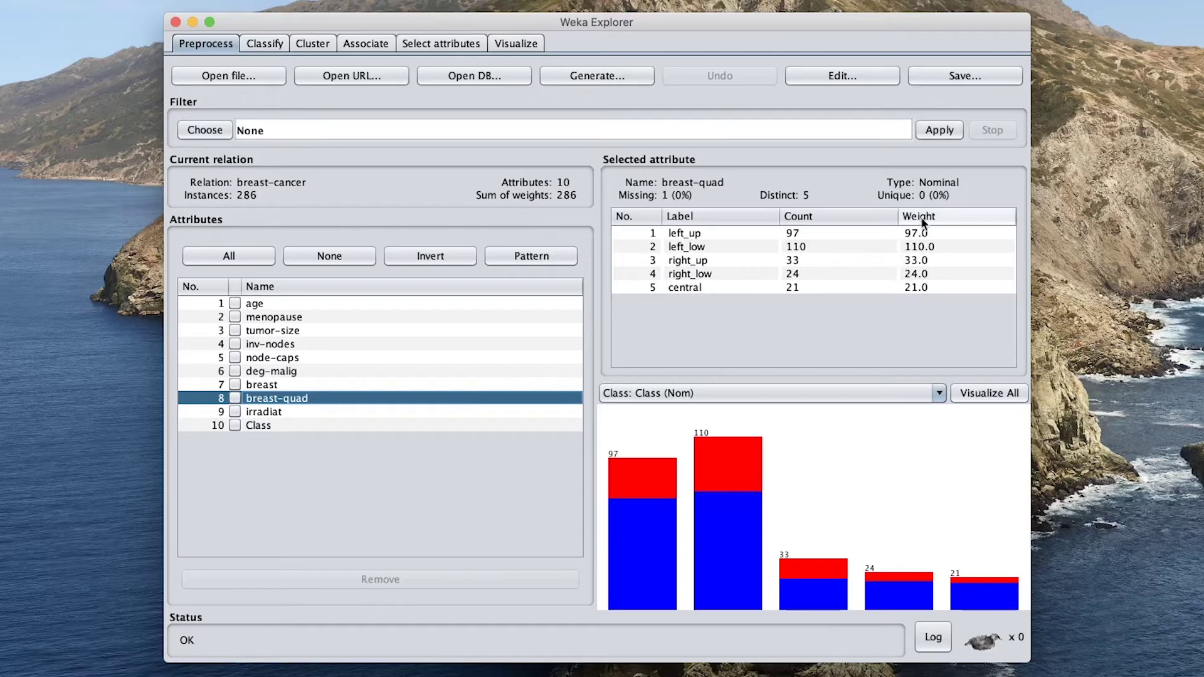
key(Down)
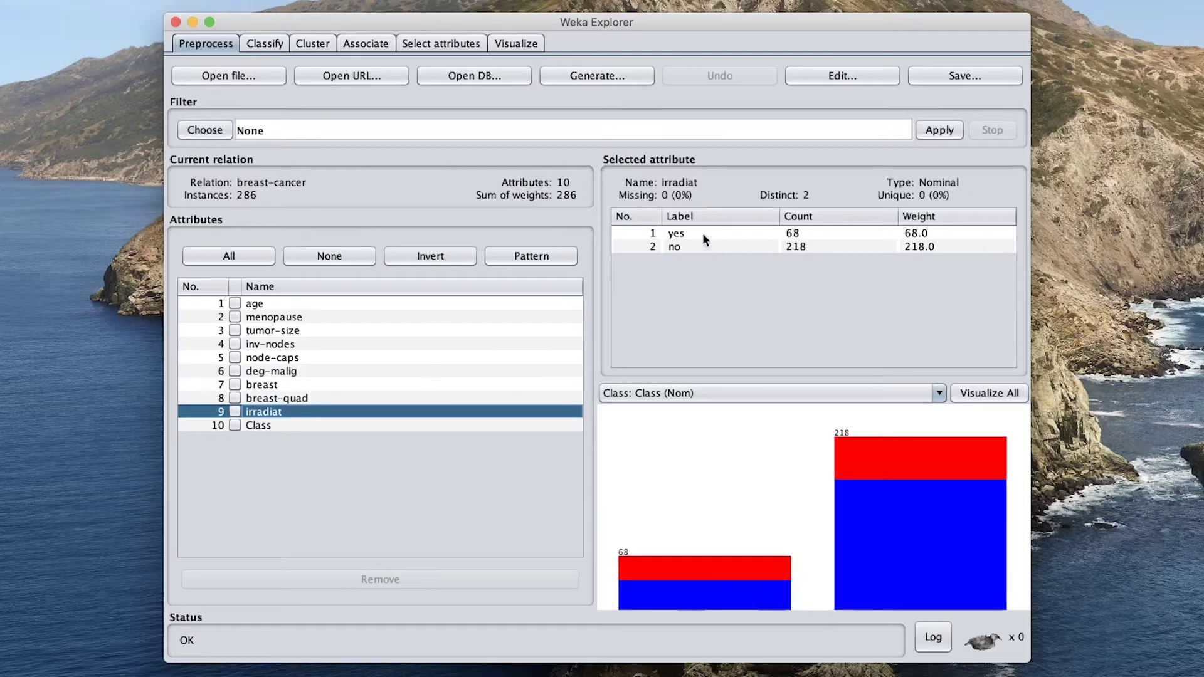
click(347, 400)
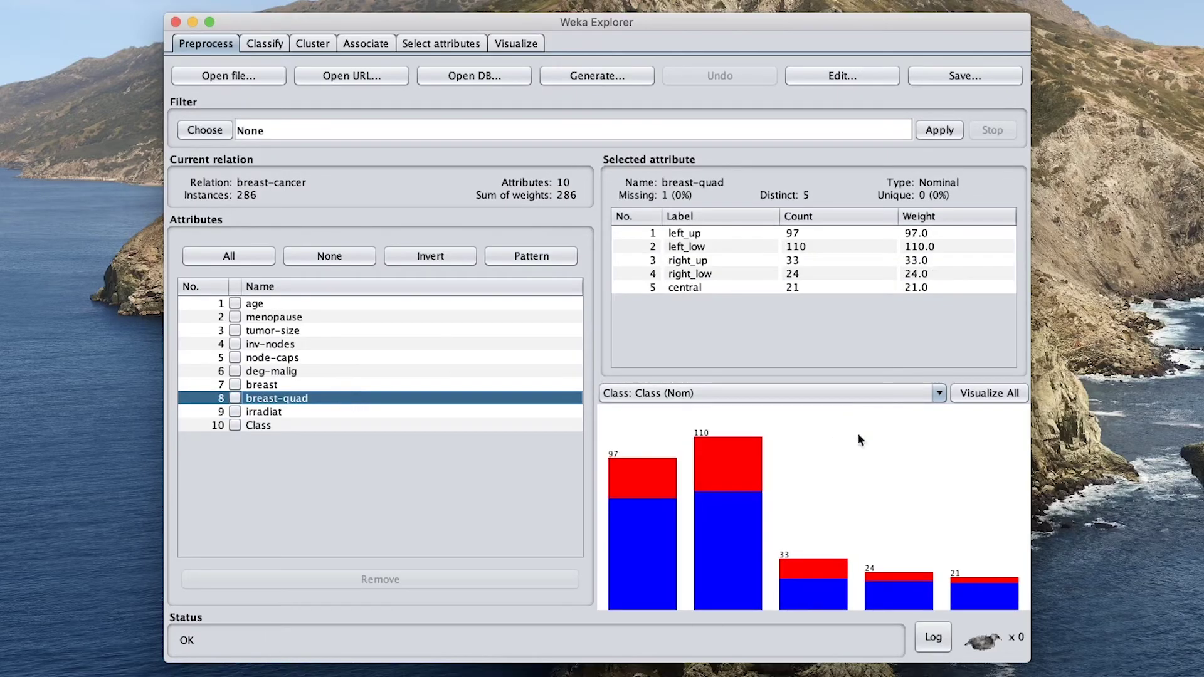
click(337, 304)
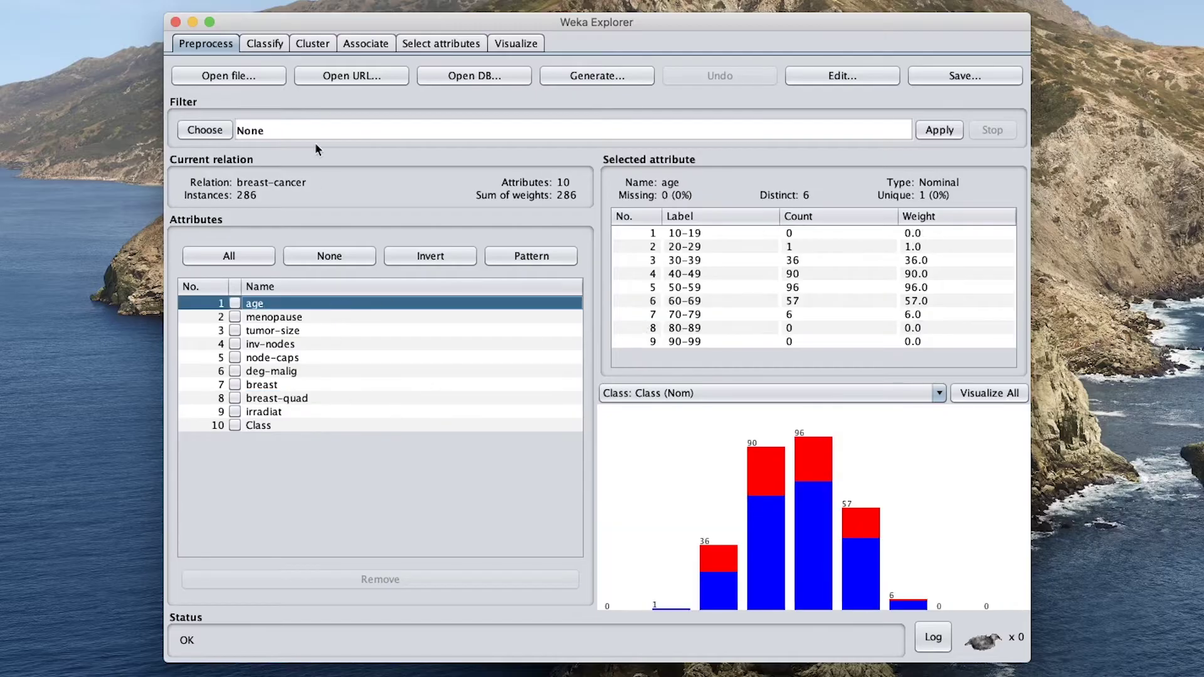
Choose trees > J48 on the Classify tab and show its default parameters (0.25, 2).
click(270, 43)
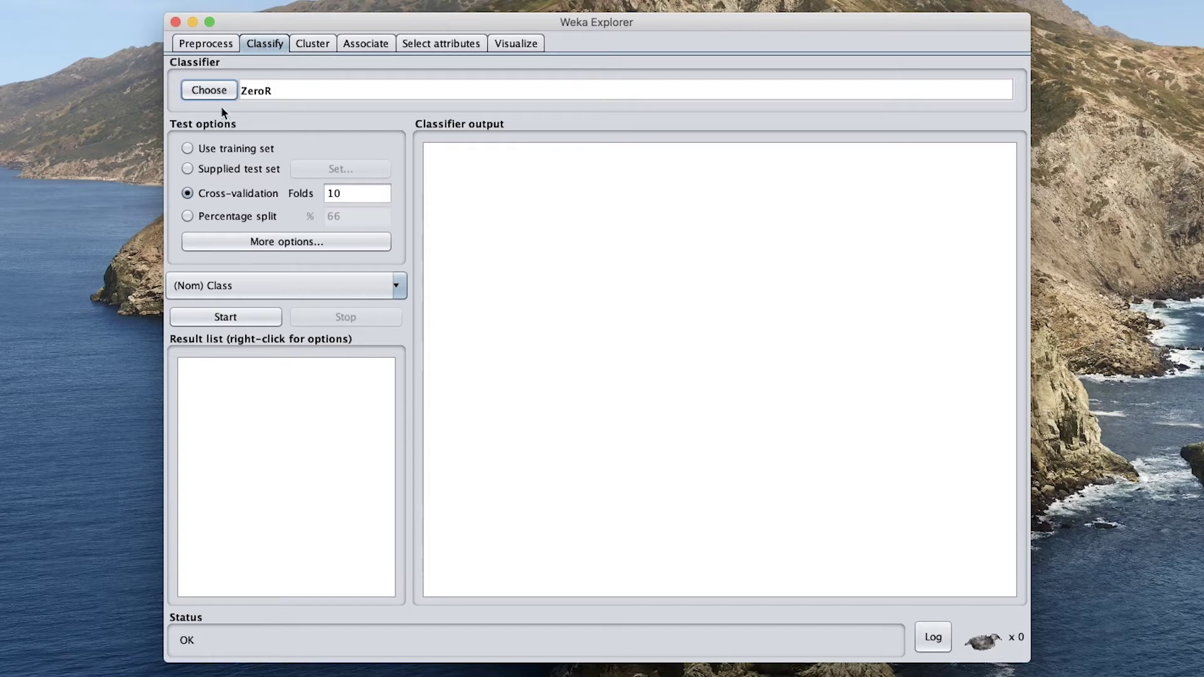
click(214, 89)
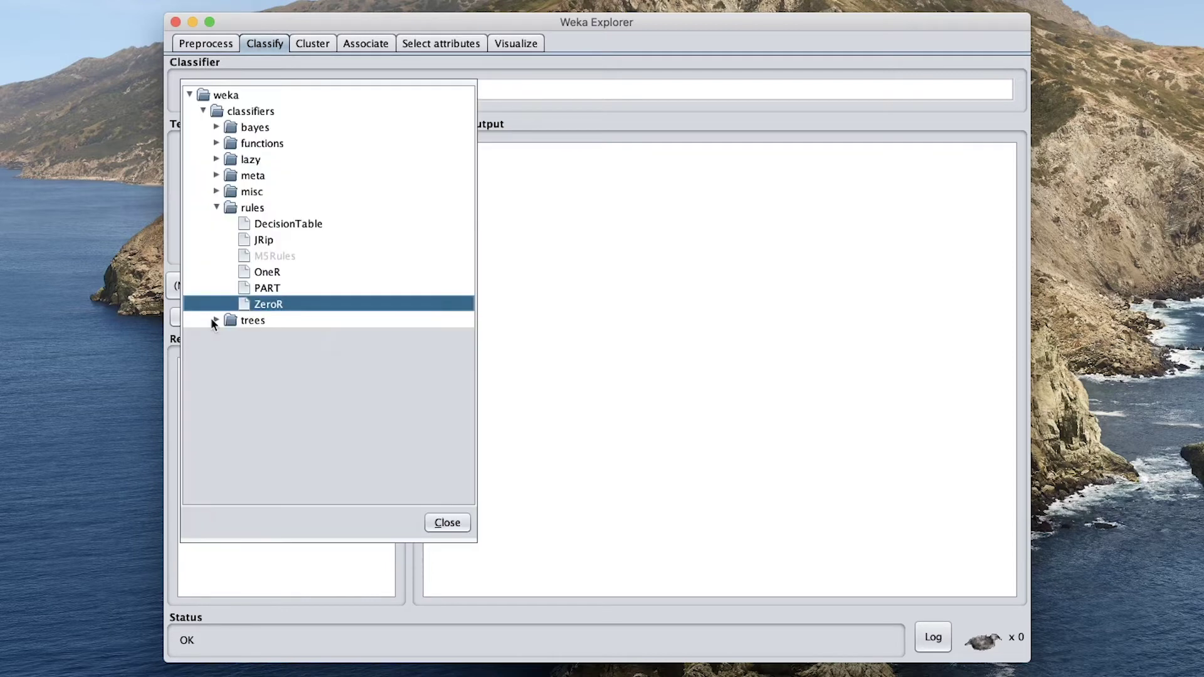
click(214, 319)
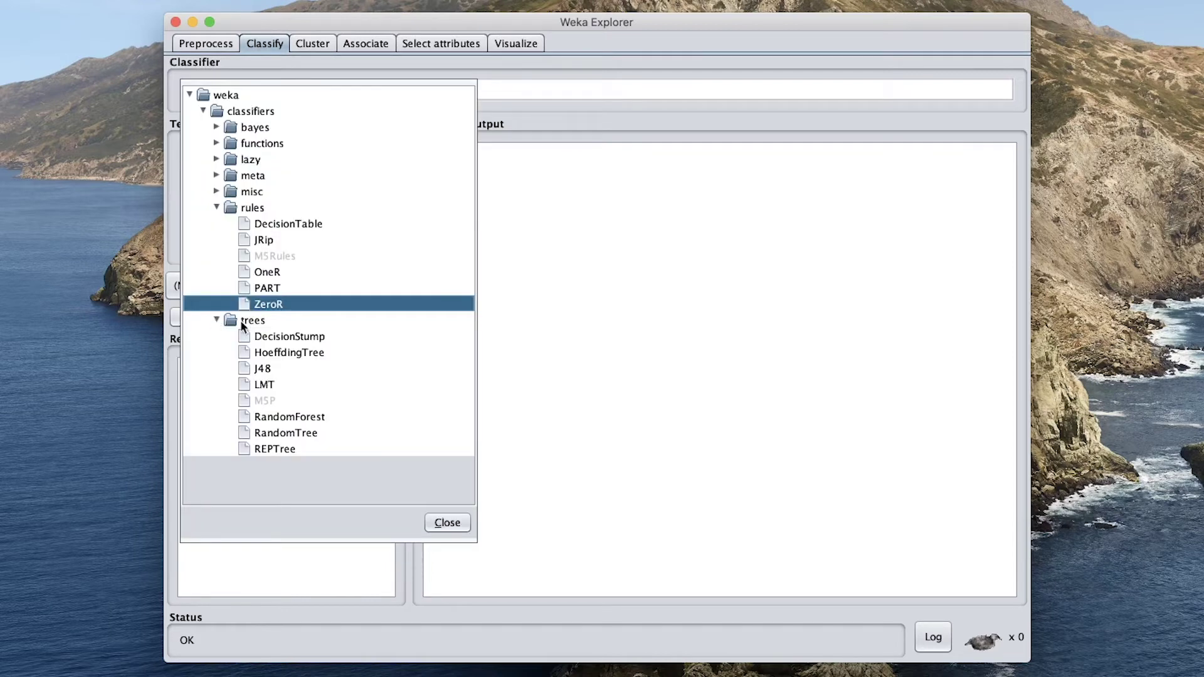
click(262, 369)
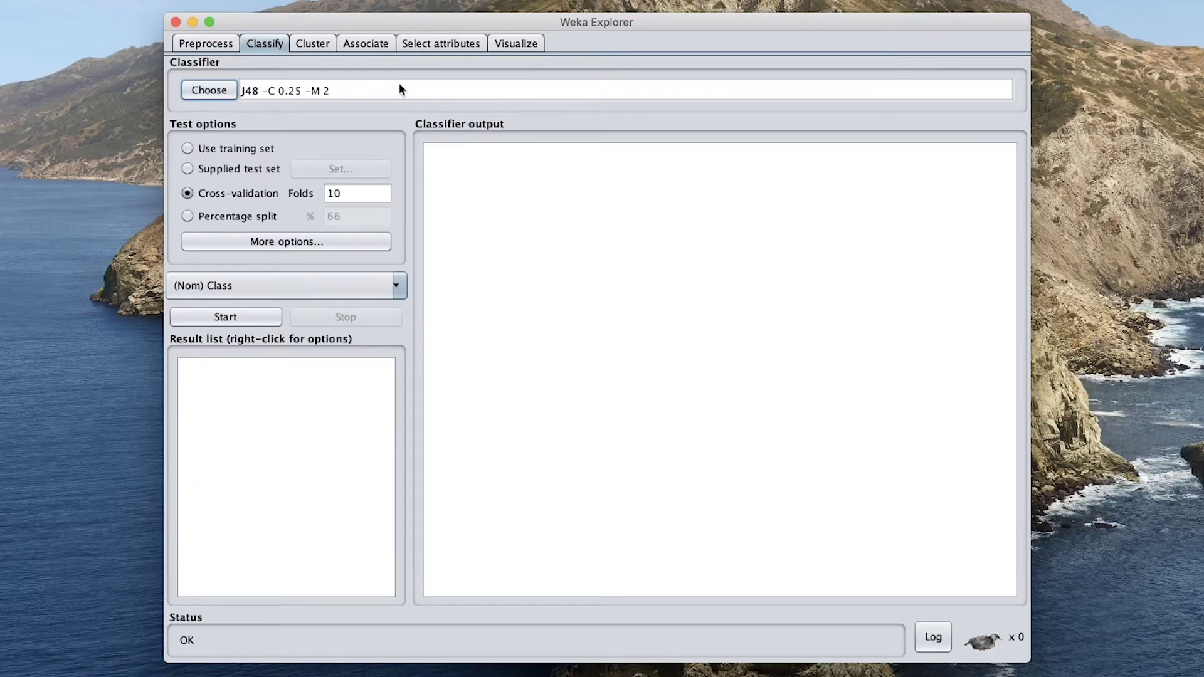
click(376, 94)
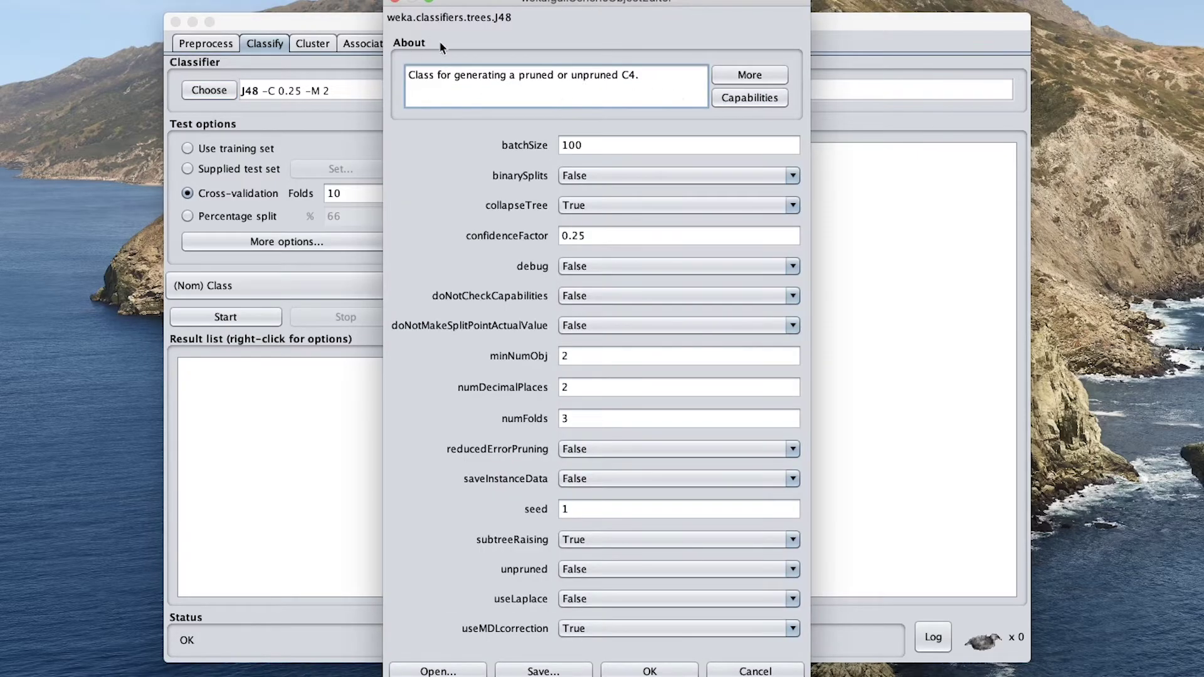
Reopen the J48 options dialog and shift it slightly right.
click(396, 2)
click(265, 89)
drag(558, 3, 598, 1)
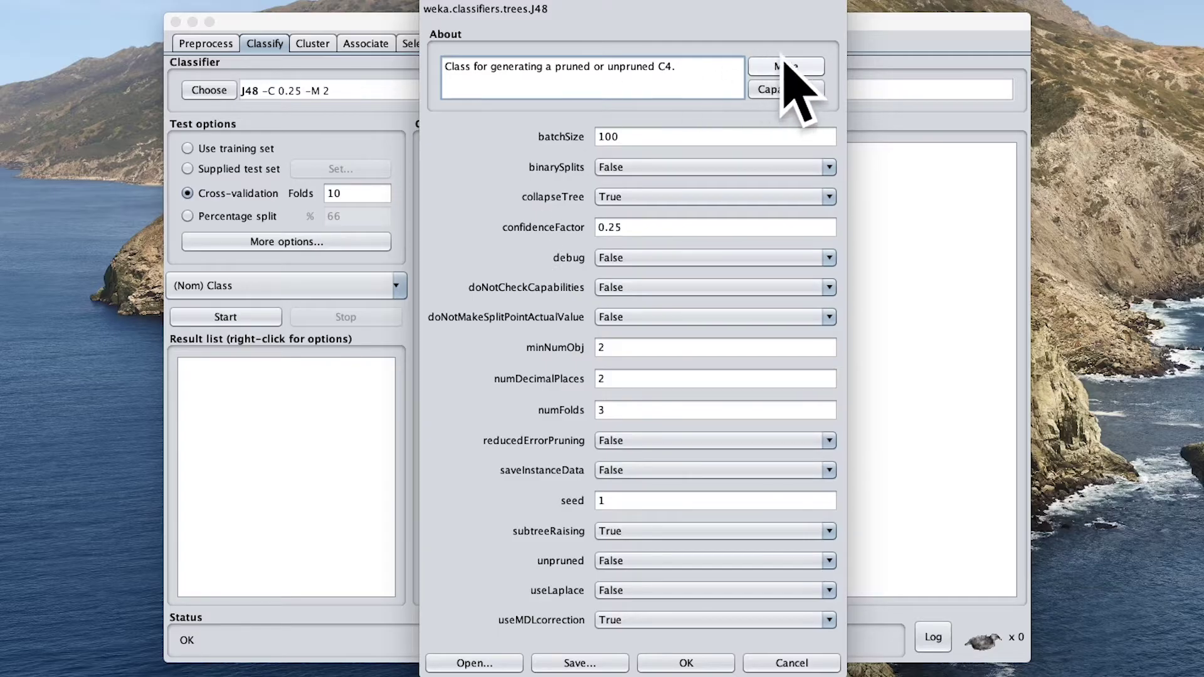
Read the J48 documentation, close it, and keep the default J48 settings.
click(766, 66)
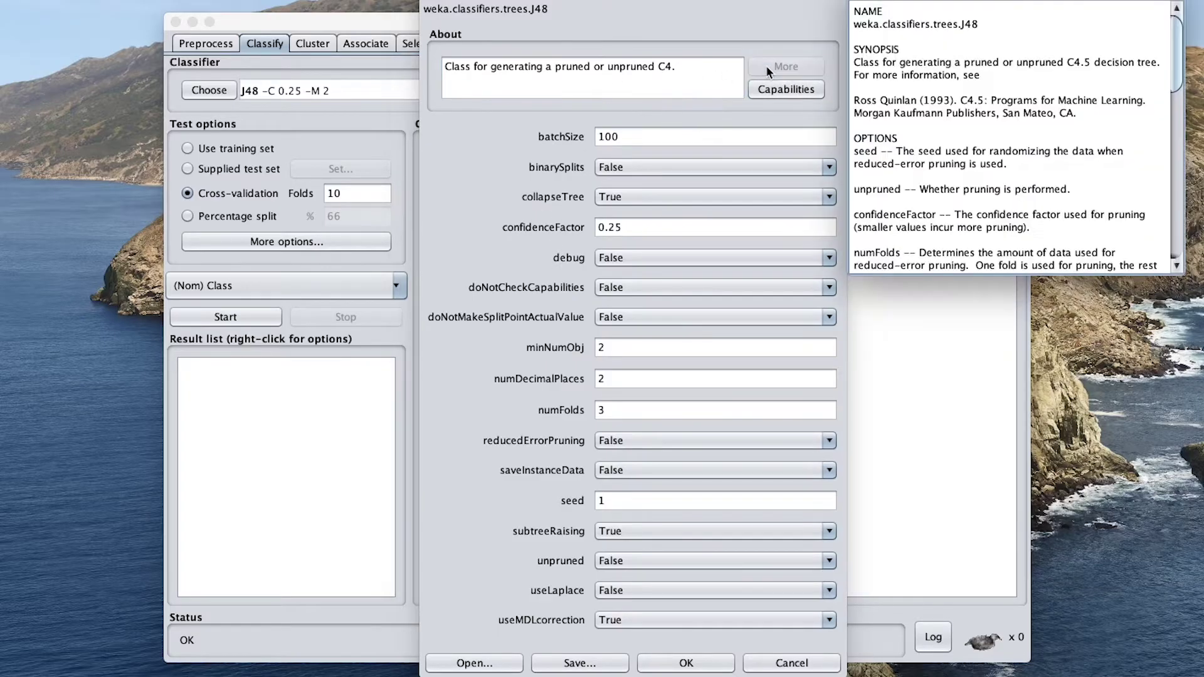
drag(857, 105, 920, 108)
click(930, 104)
drag(858, 141, 1004, 164)
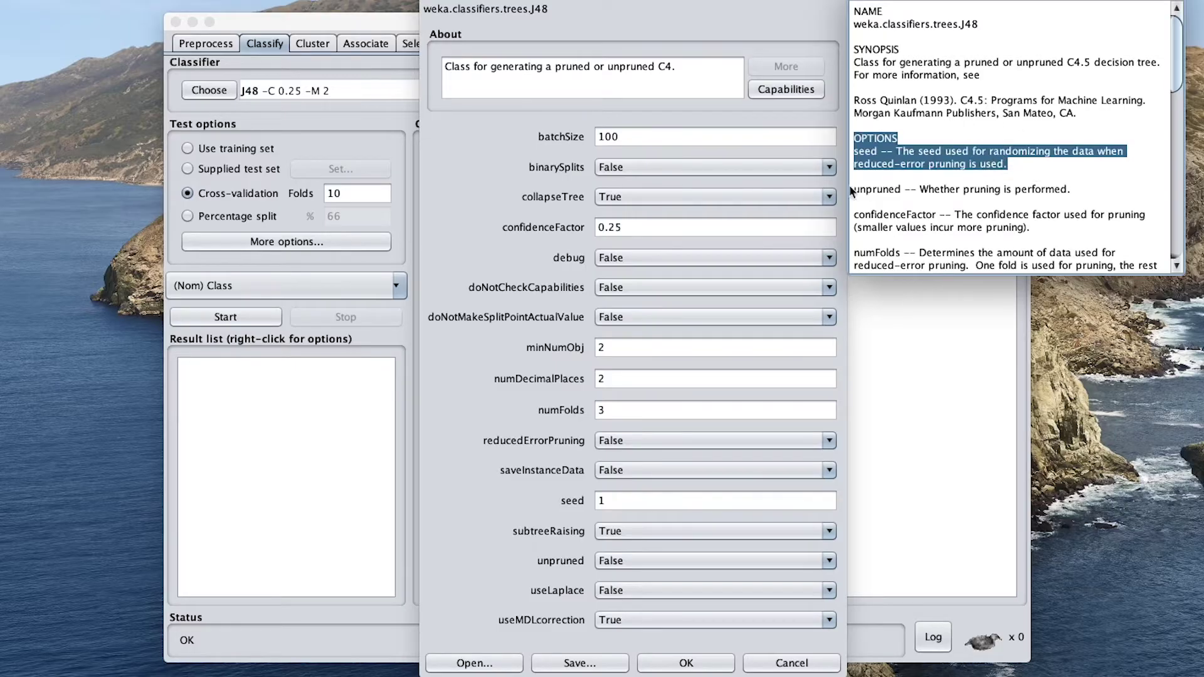
scroll(1003, 188, down, 10)
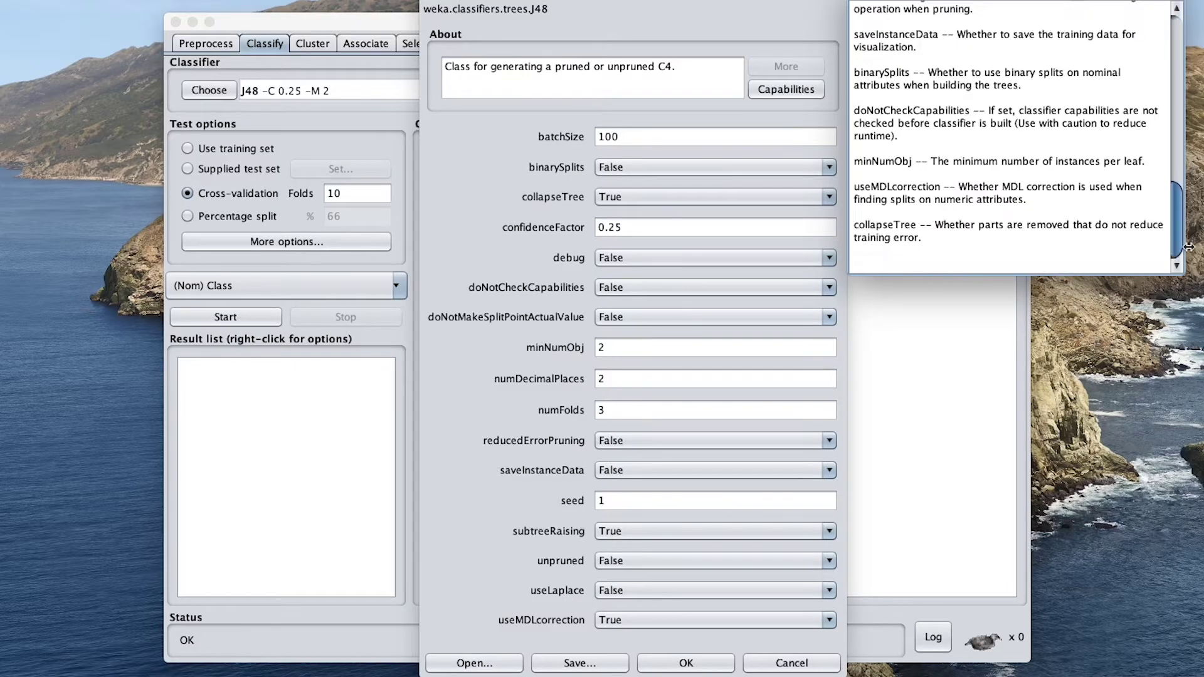
key(super+w)
click(686, 662)
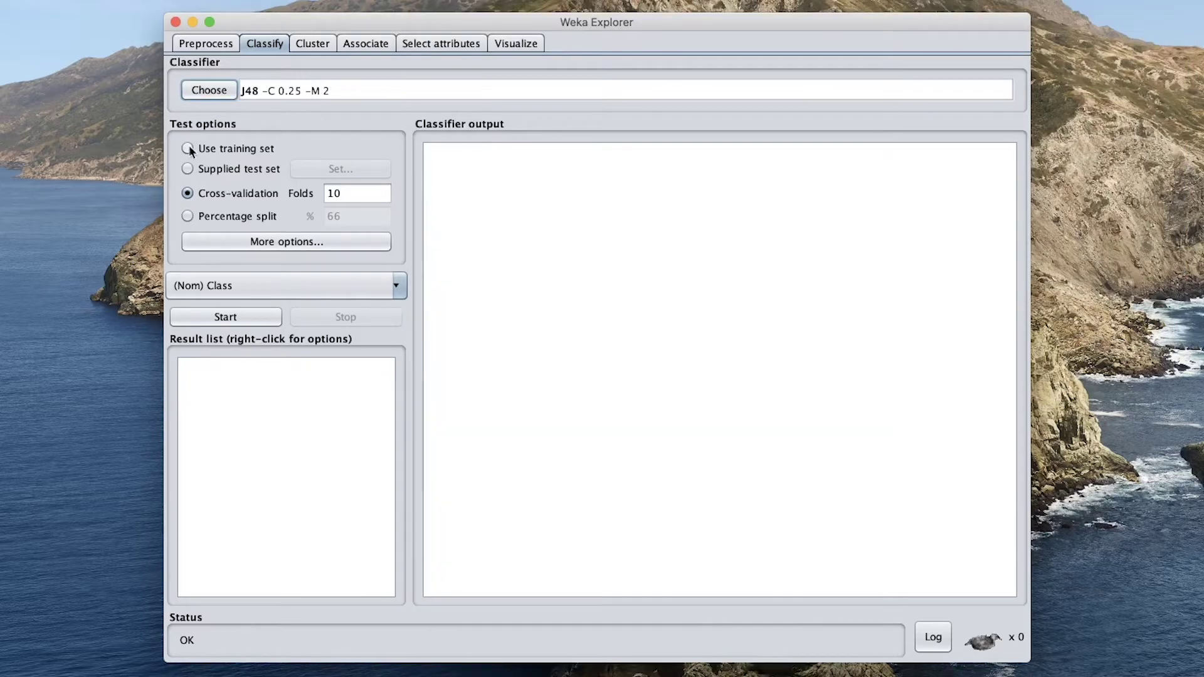
Evaluate J48 on the training set, getting 217 of 286 correct (75.87%).
click(211, 149)
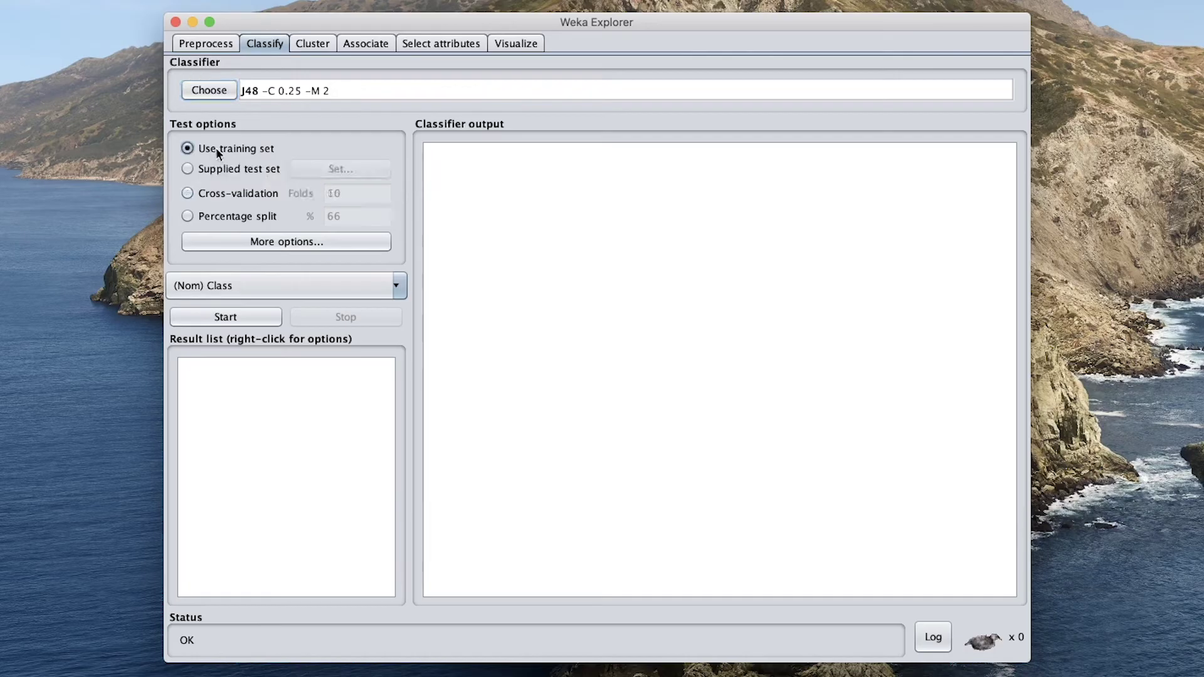
click(254, 321)
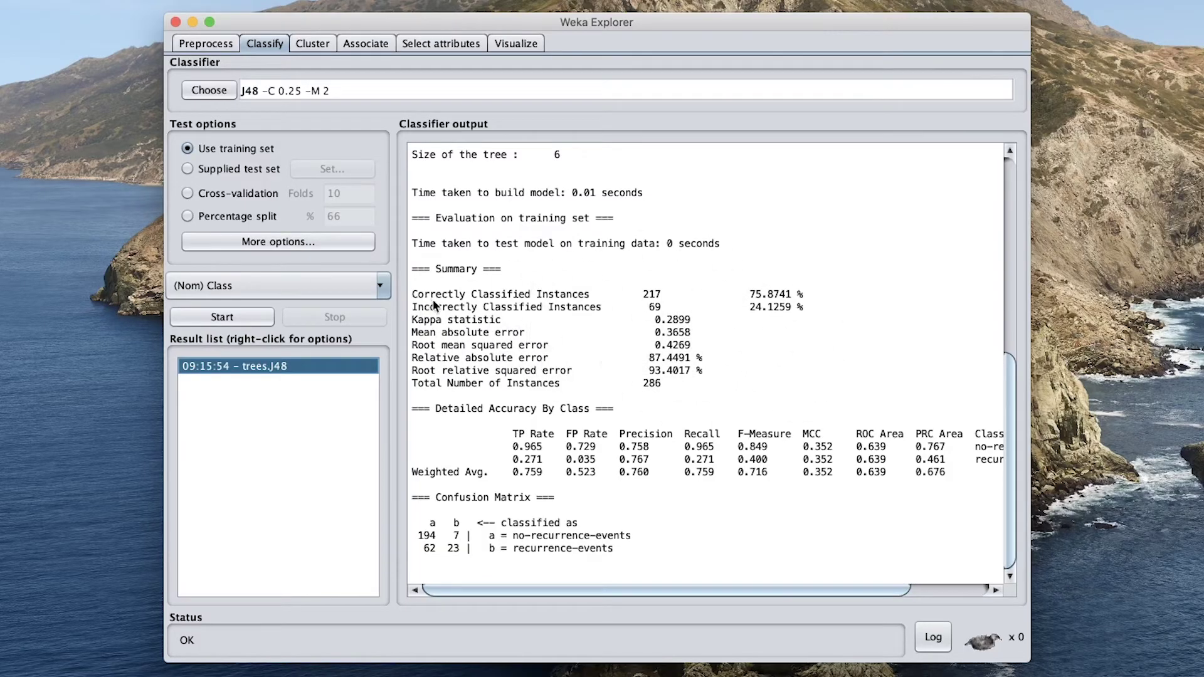
click(205, 43)
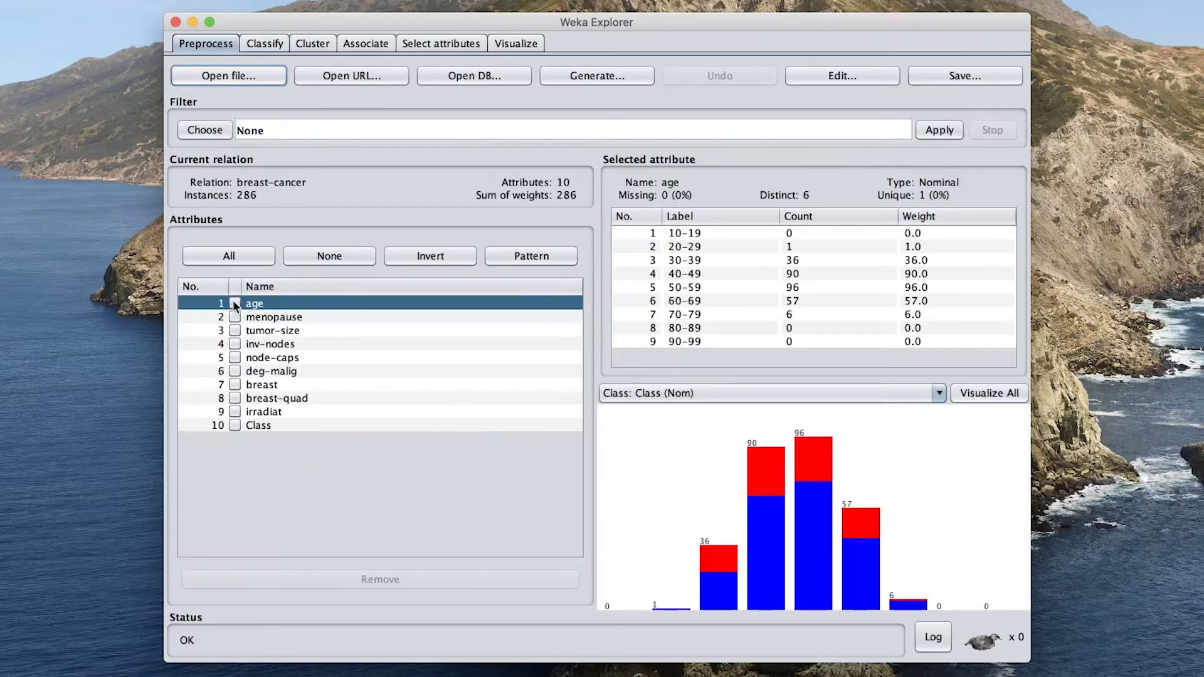
click(265, 43)
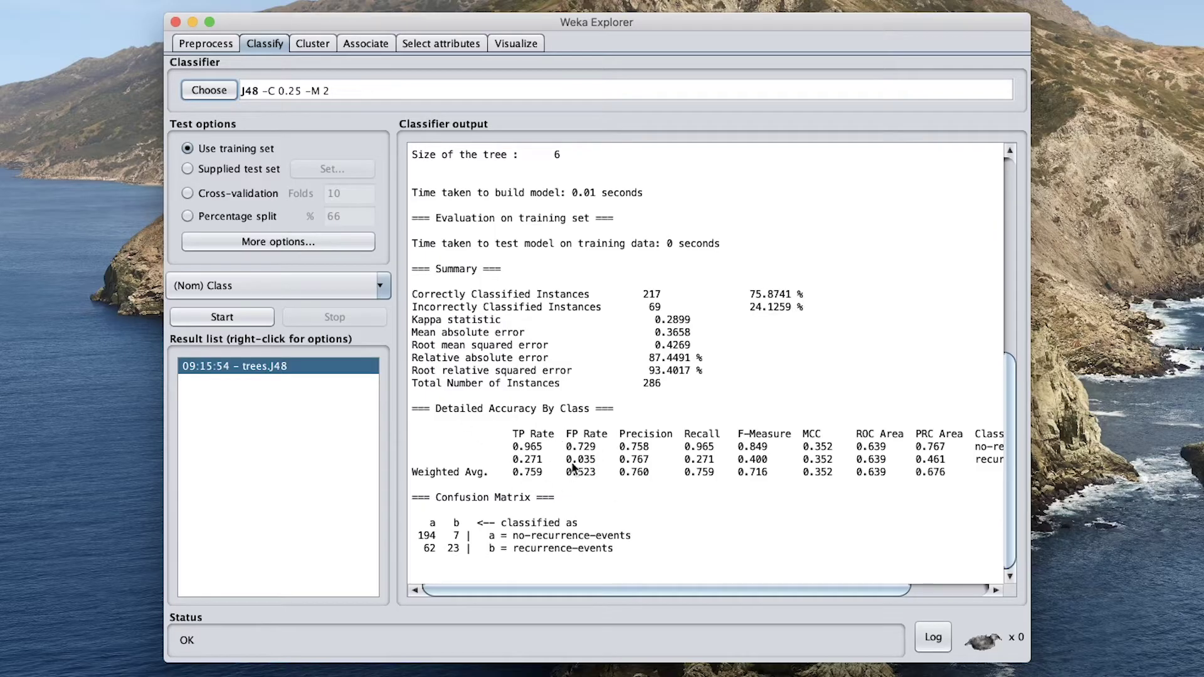
scroll(806, 492, right, 3)
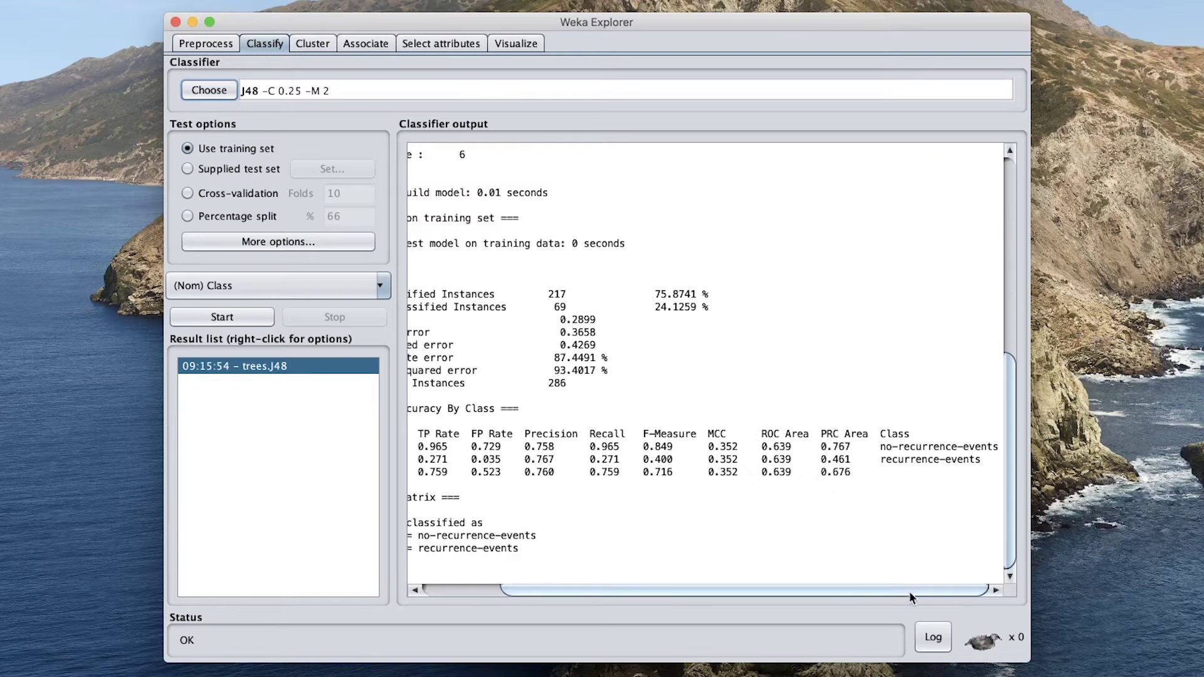
drag(909, 592, 732, 618)
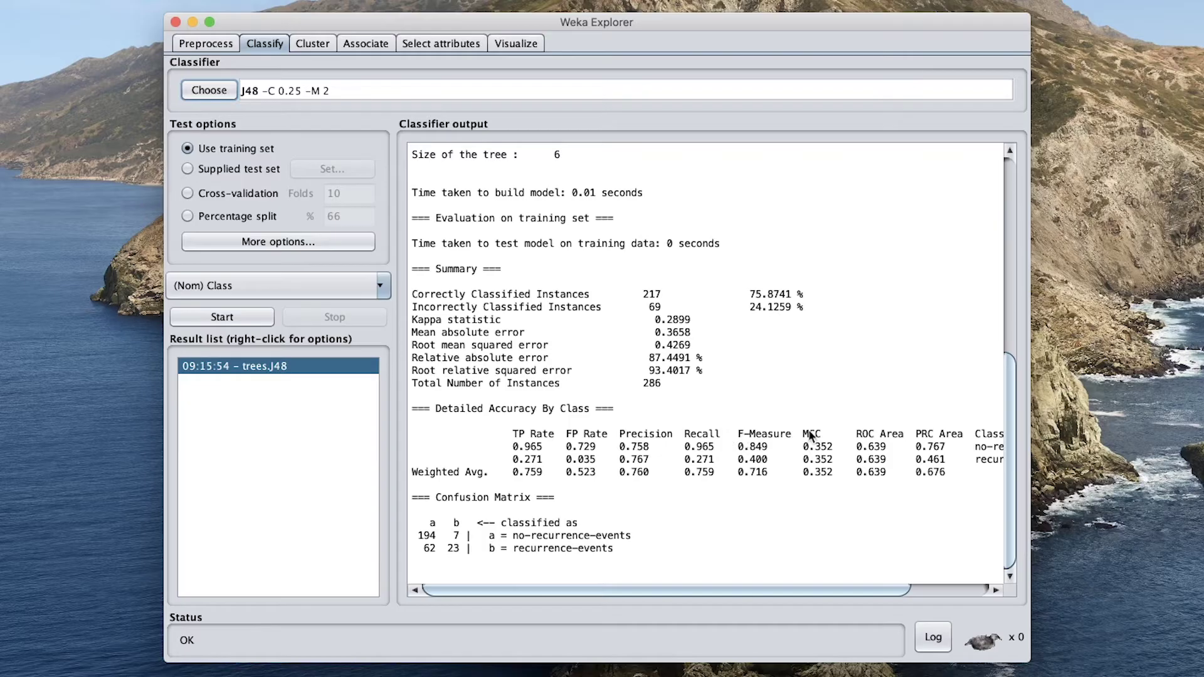
scroll(808, 439, right, 5)
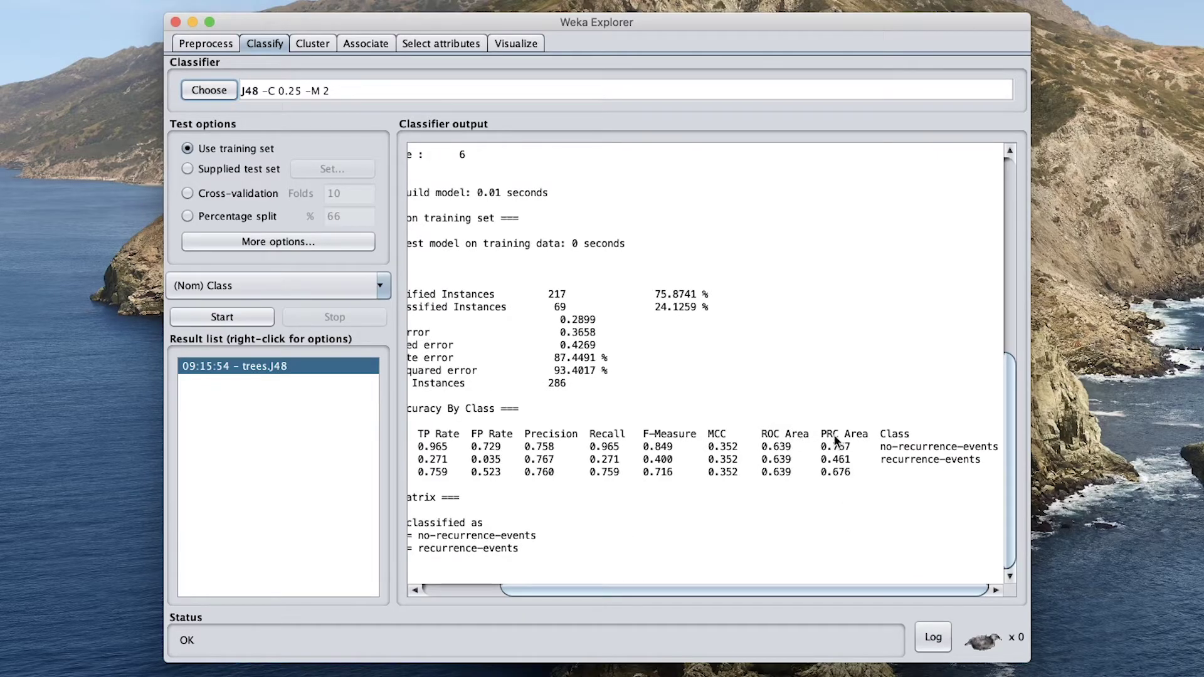
scroll(887, 485, left, 5)
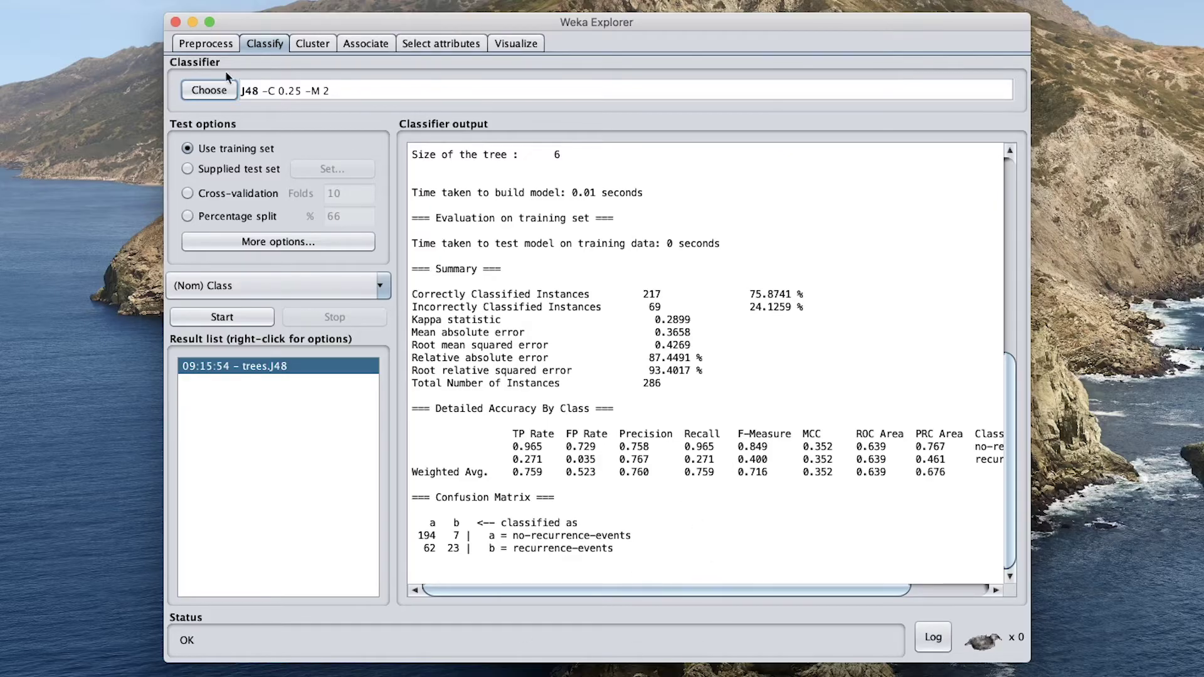
Show the Class attribute's counts in Preprocess: 201 no-recurrence and 85 recurrence events.
click(216, 46)
click(280, 426)
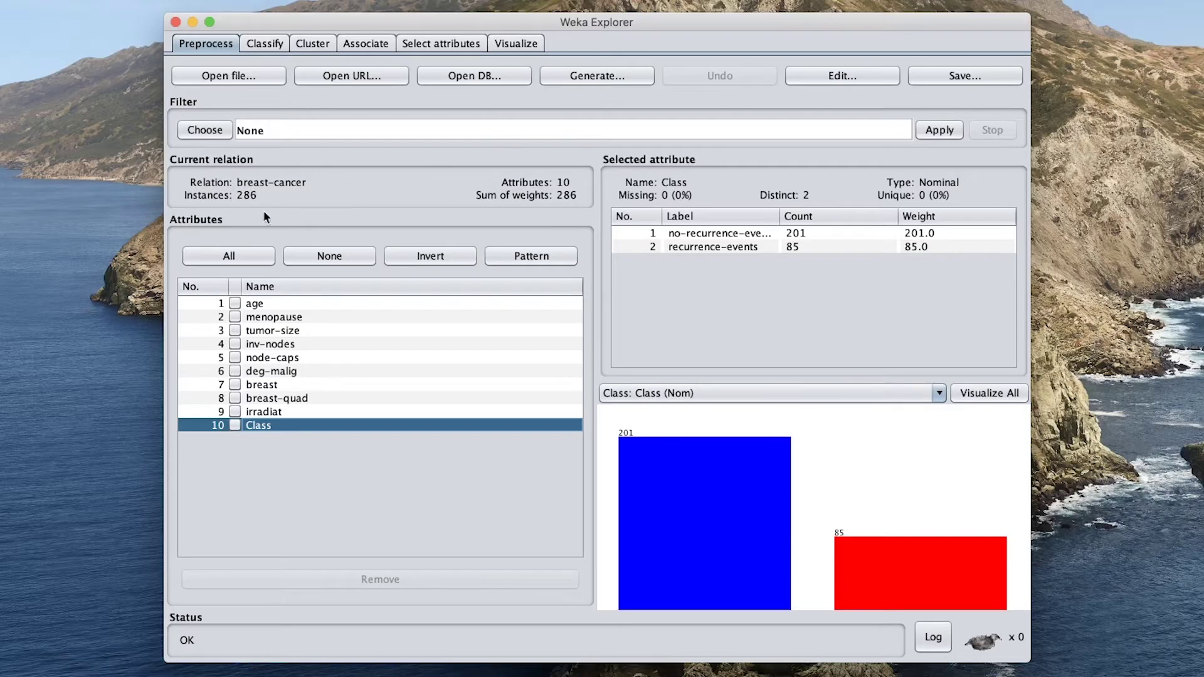
mouse_move(644, 419)
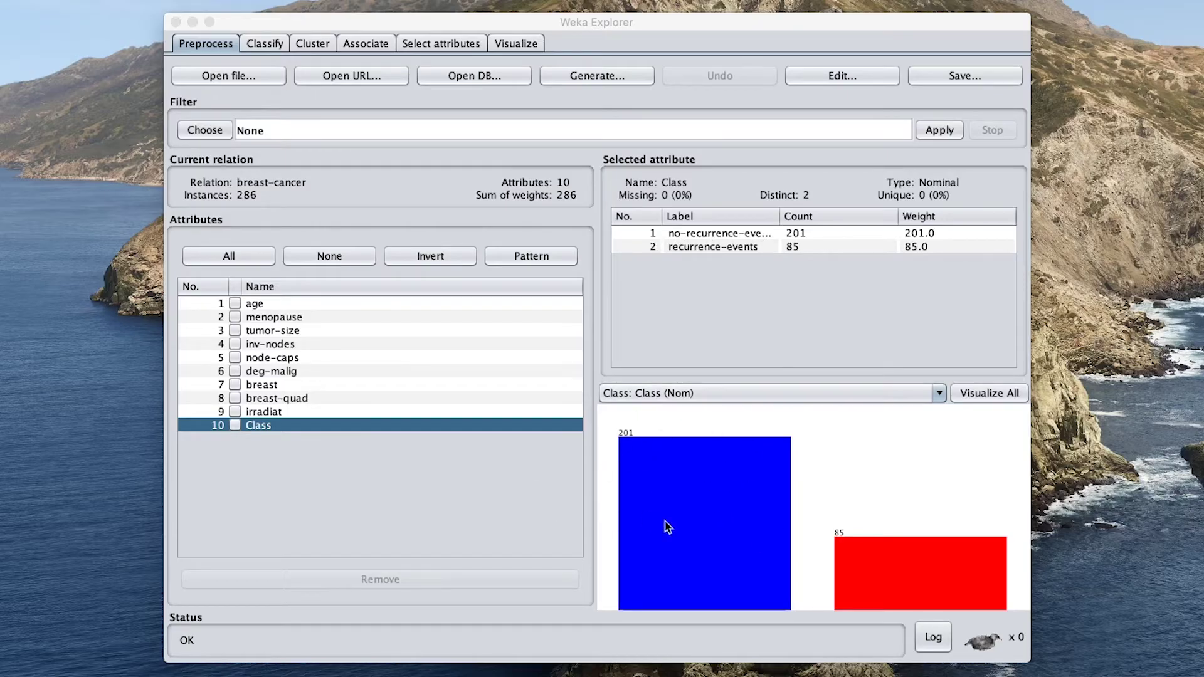
mouse_move(625, 441)
Open Calculator through Spotlight and place it over the Weka window.
key(super+space)
text(calcula)
key(Return)
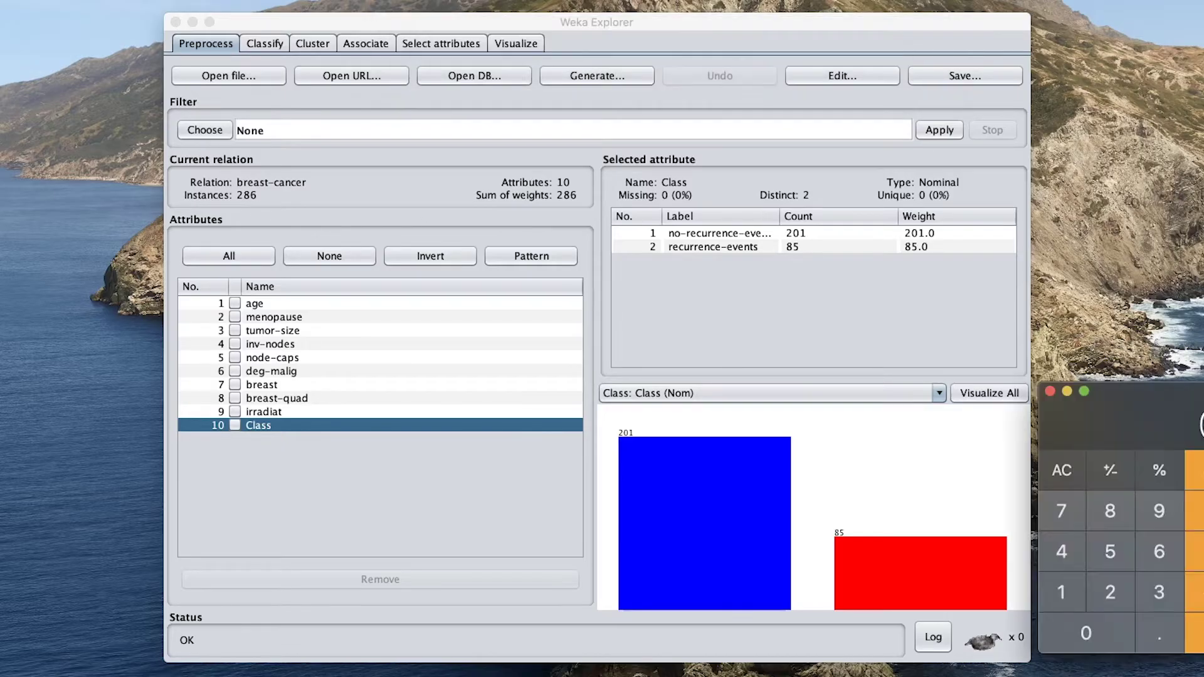
drag(1127, 391, 571, 281)
Compute 201 ÷ 286 to get 0.702797202797203.
click(550, 478)
click(554, 403)
click(501, 362)
click(557, 488)
click(550, 527)
click(496, 484)
click(555, 483)
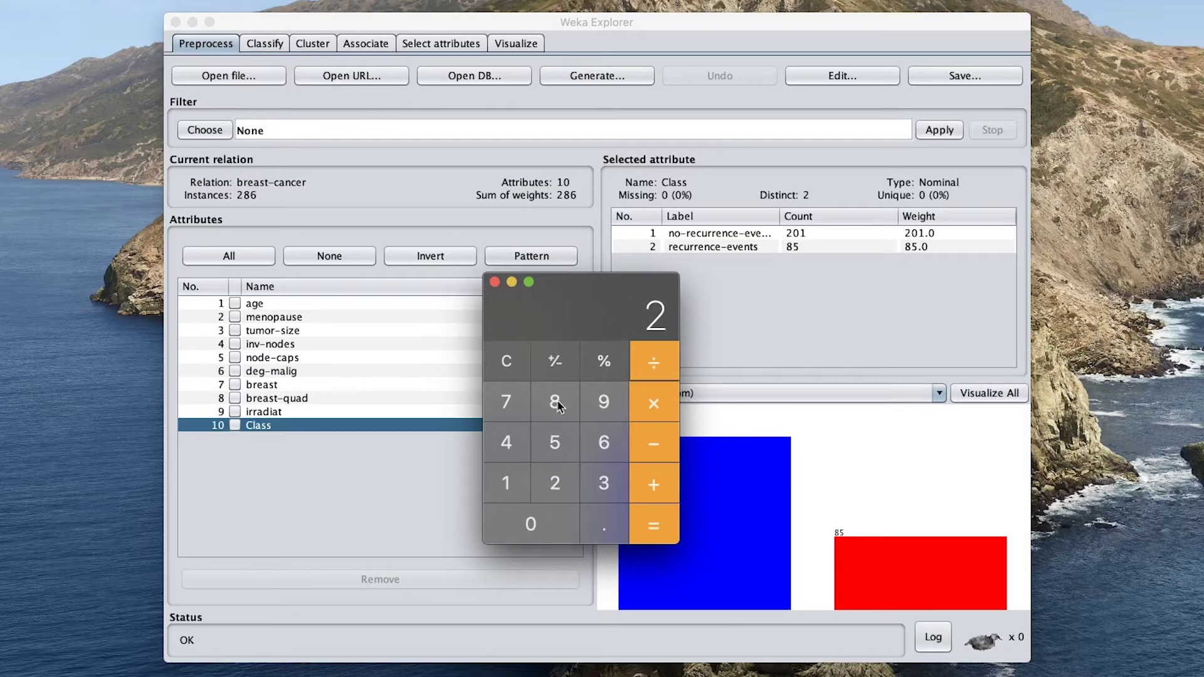
click(556, 403)
click(604, 443)
key(Return)
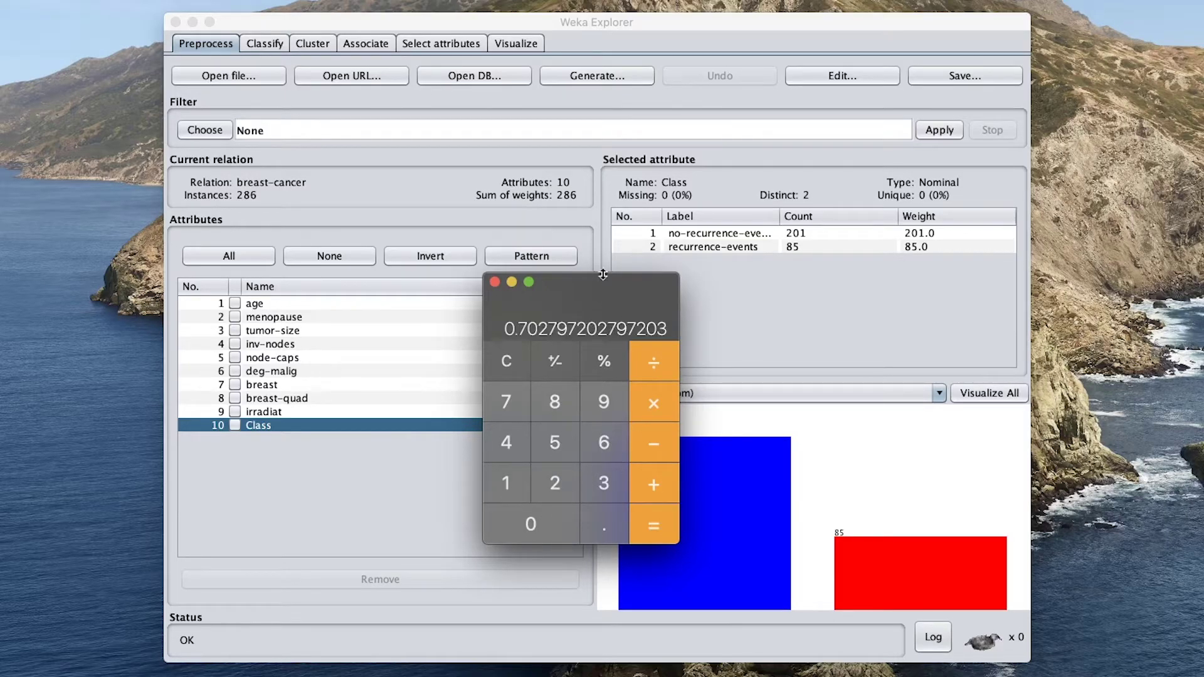
Move the calculator off the Class chart, recheck the result, and quit Calculator.
drag(604, 275, 449, 327)
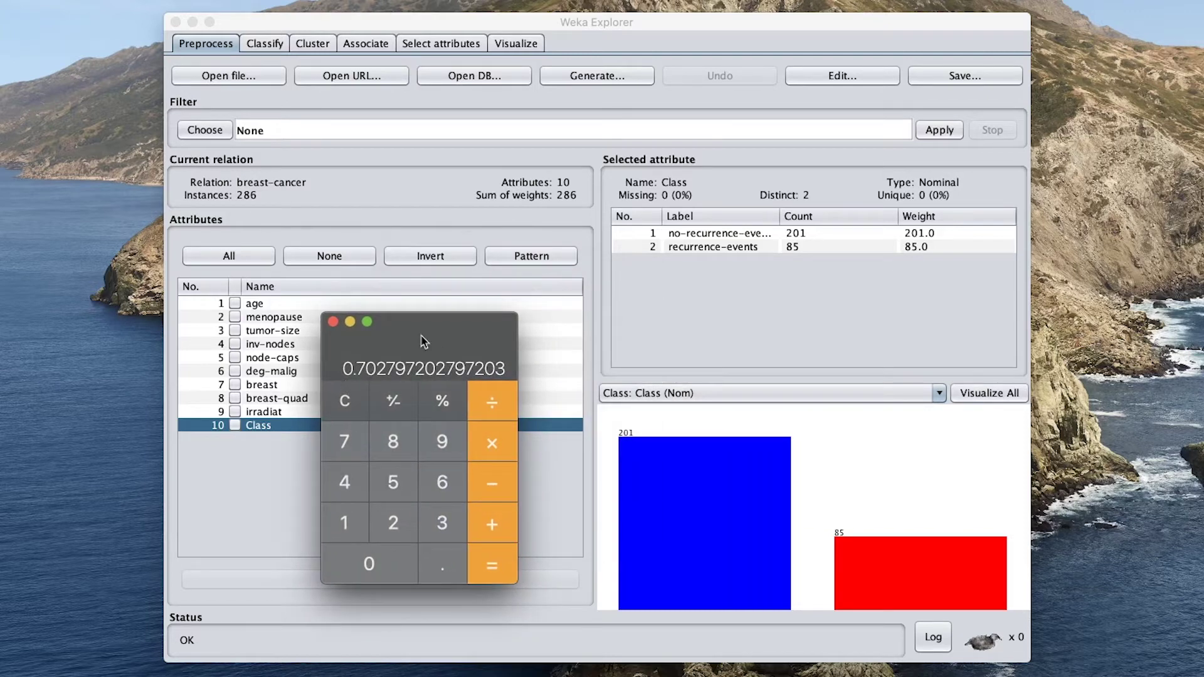
click(393, 400)
click(393, 400)
key(super+q)
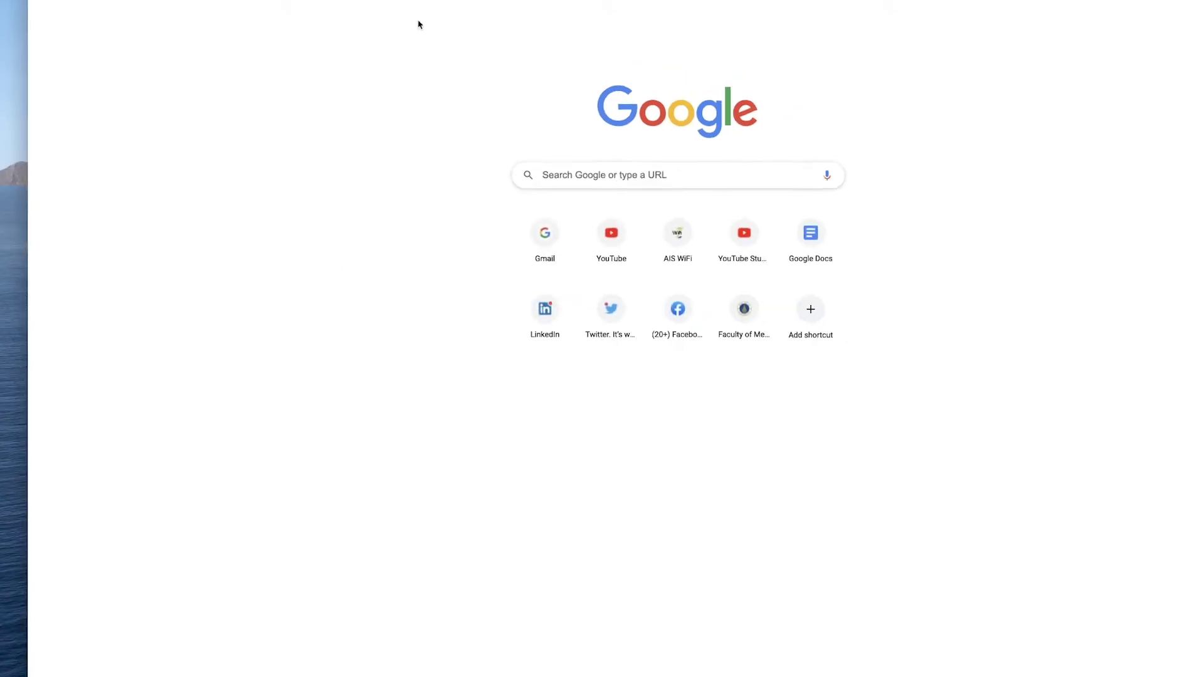
Search Google for 'matthews correlation coefficient calculator'.
click(602, 175)
text(matthews correlation coefficient calculator)
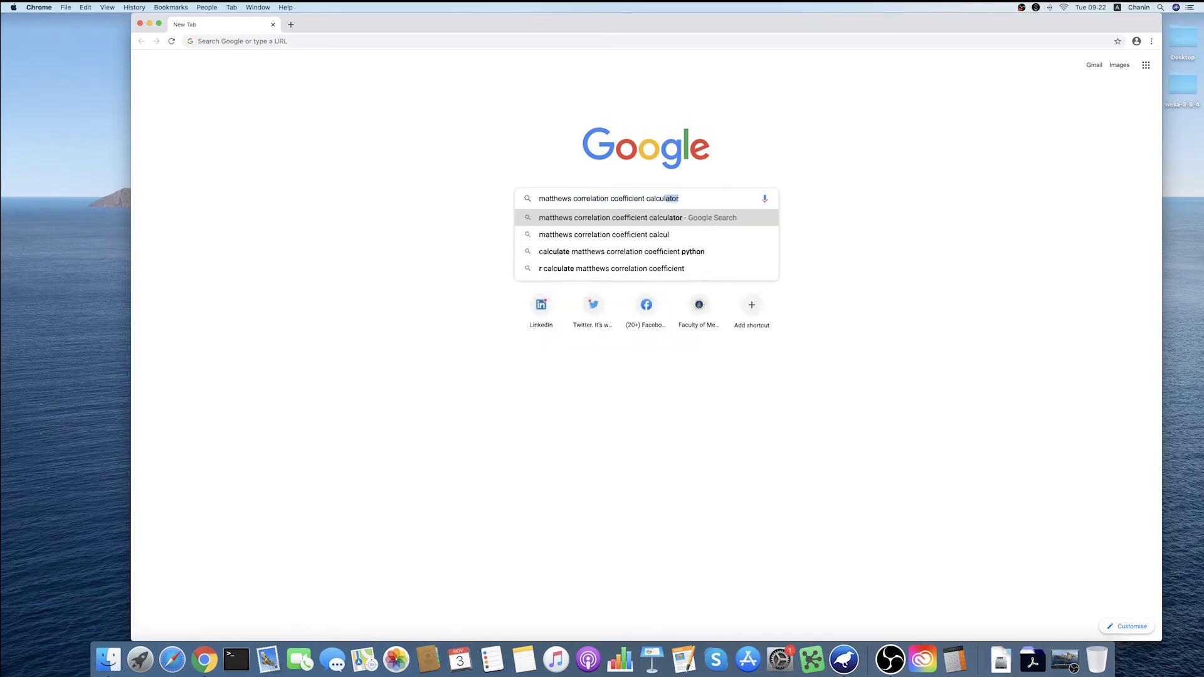
key(Return)
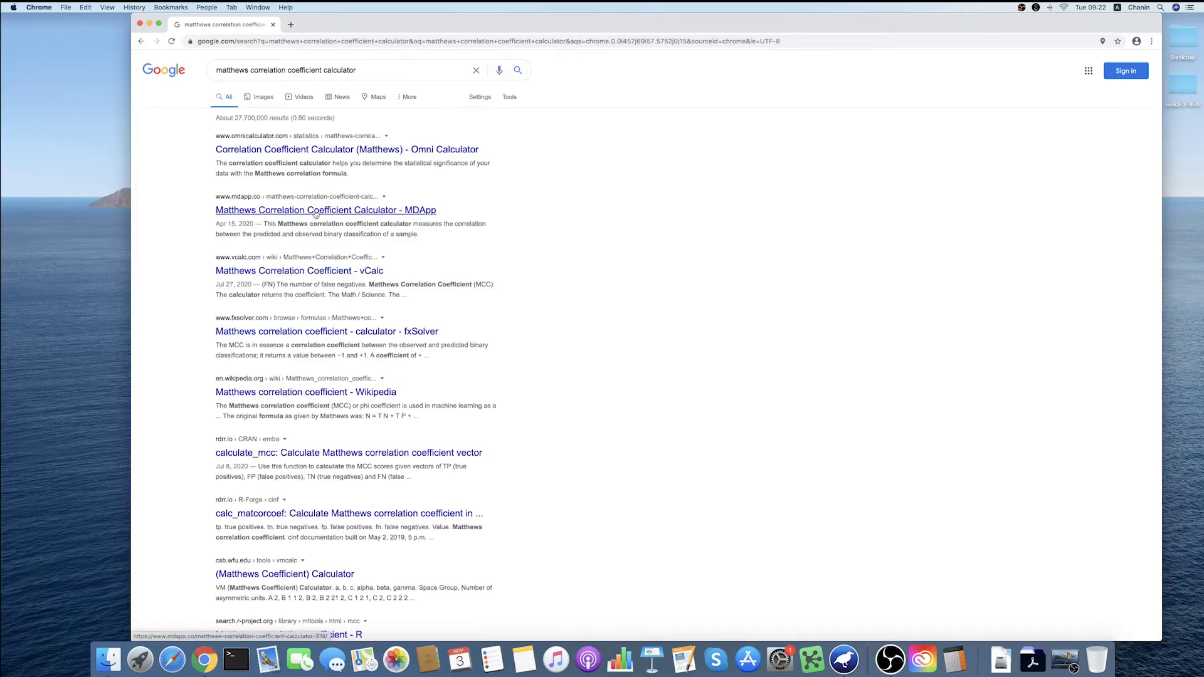
Open Omni Calculator's Matthews correlation page and resize Chrome to sit beside Weka.
click(370, 152)
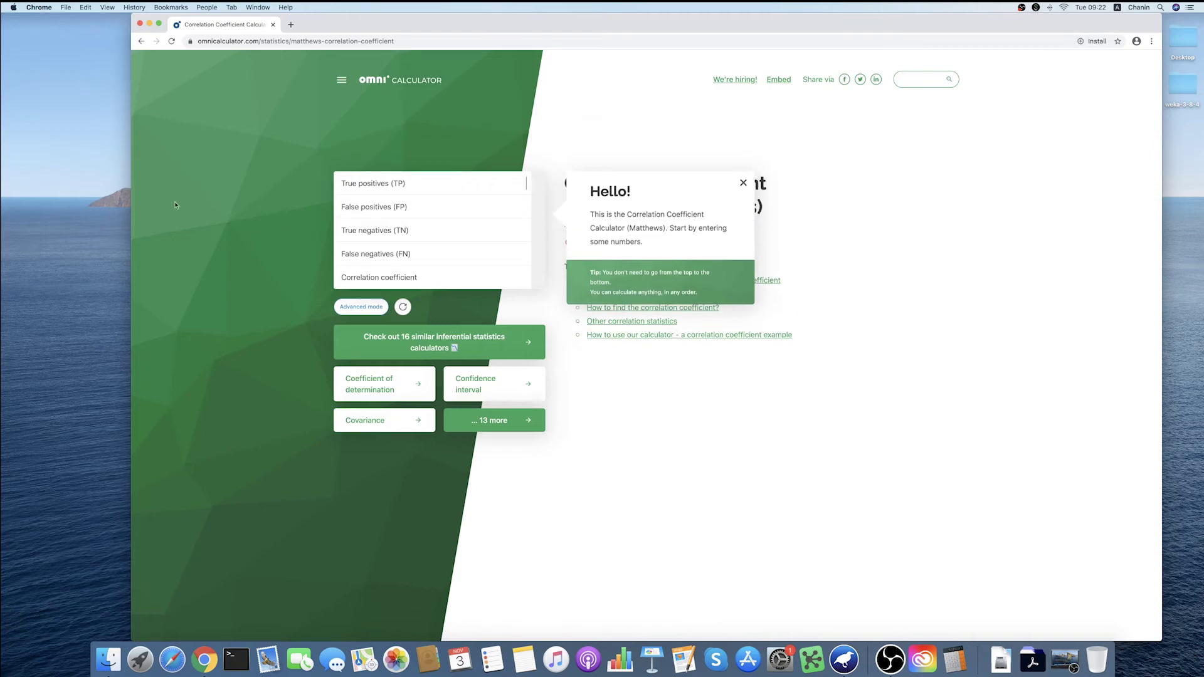
drag(135, 197, 721, 196)
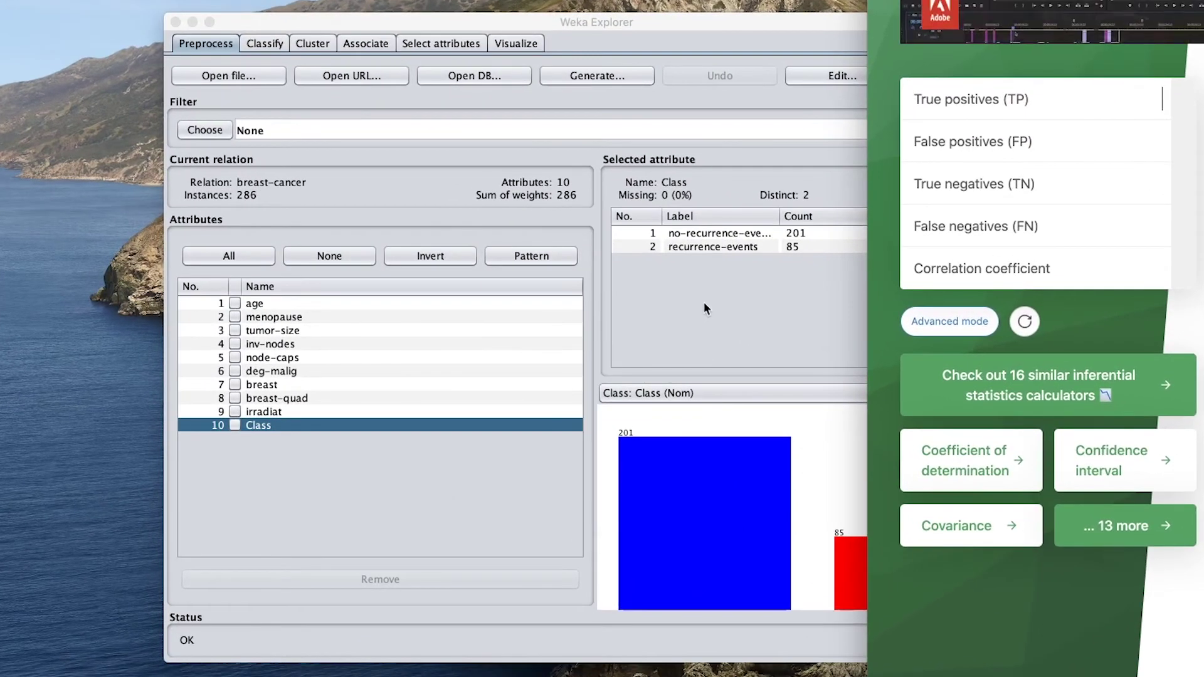
drag(867, 86, 9, 86)
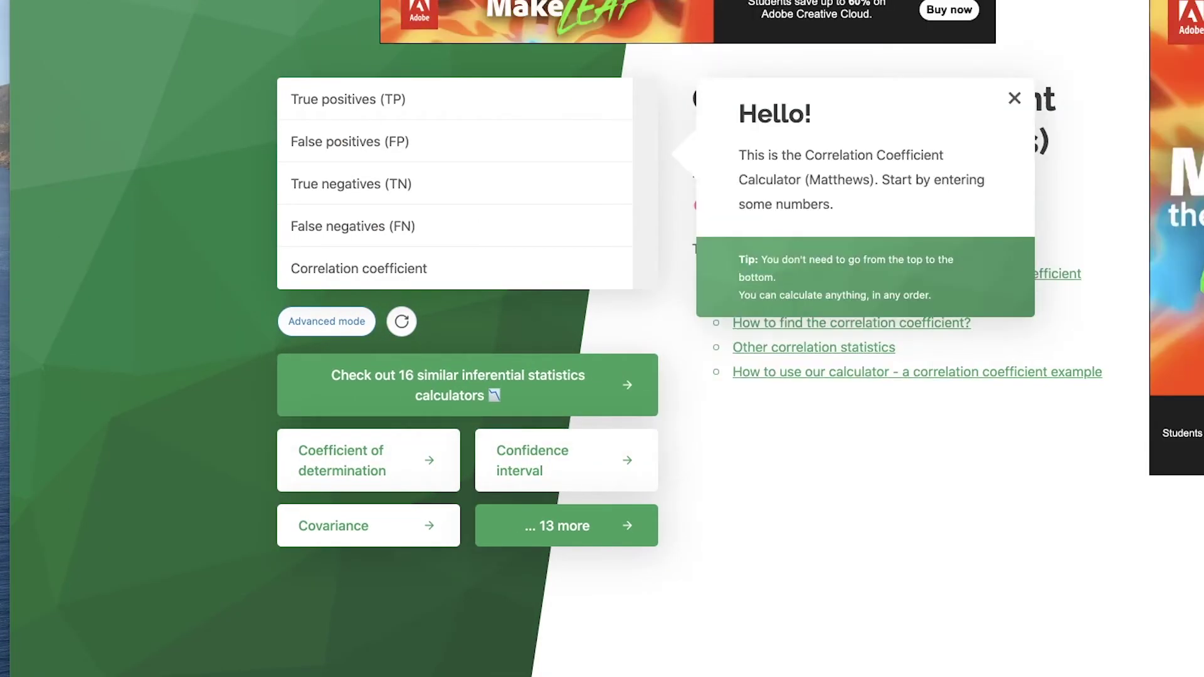
key(Escape)
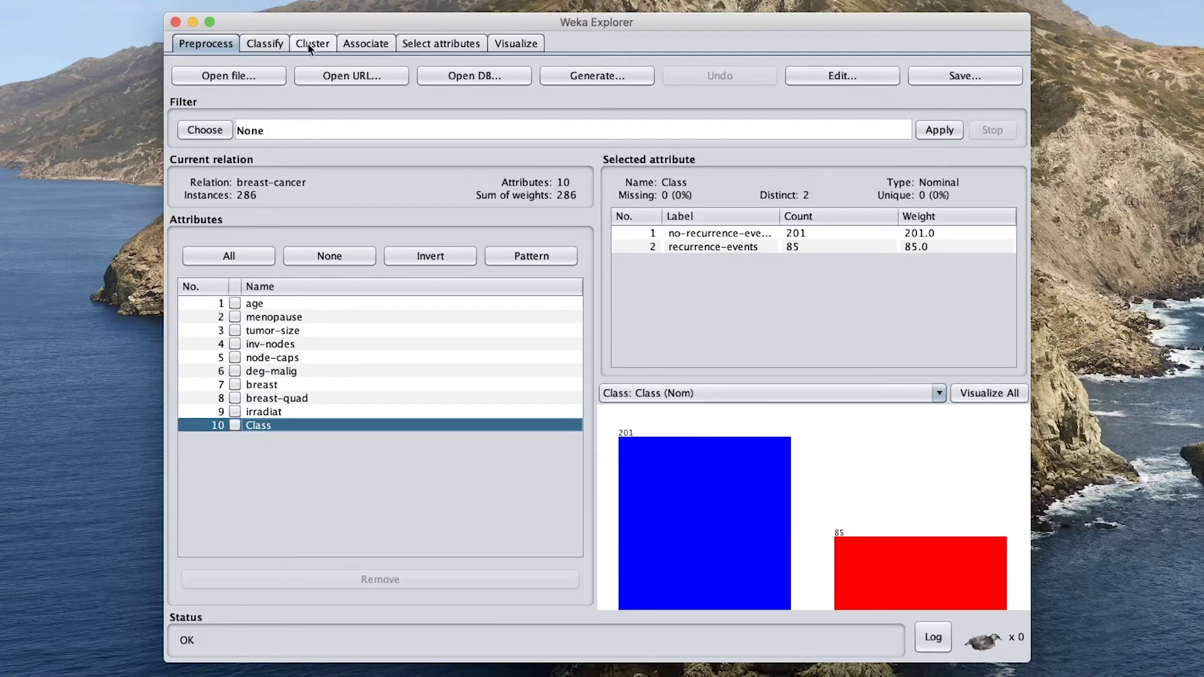
Open a new blank Excel workbook positioned over Weka's J48 results.
click(264, 43)
drag(884, 590, 740, 301)
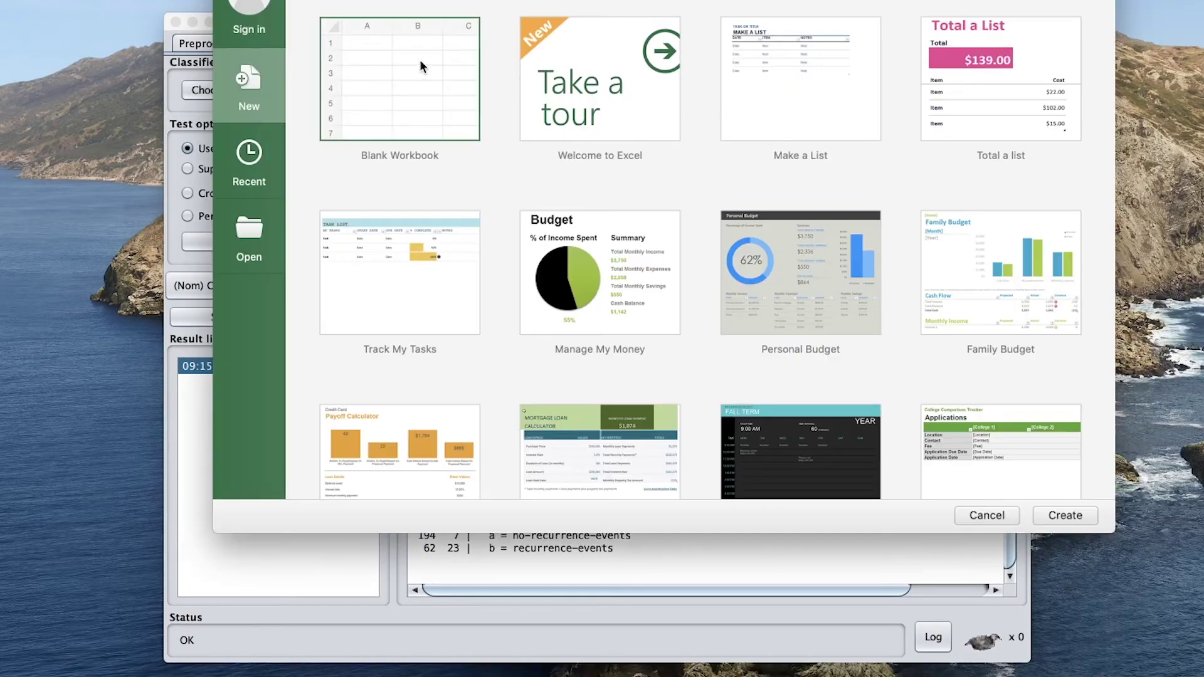
double_click(422, 65)
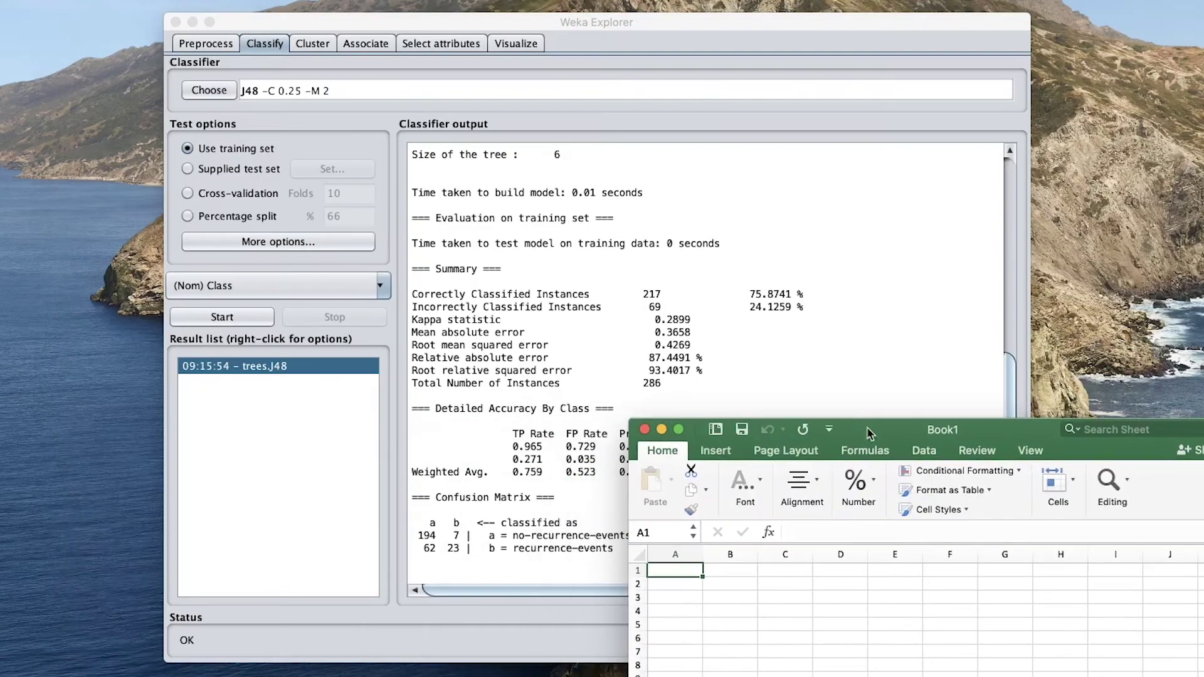
drag(815, 435, 517, 165)
Label columns A1:B1 as a and b, and rows C2:C3 as a and b.
text(a)
key(Tab)
text(b)
click(490, 312)
text(a)
key(Return)
text(b)
key(Left)
key(Up)
key(Left)
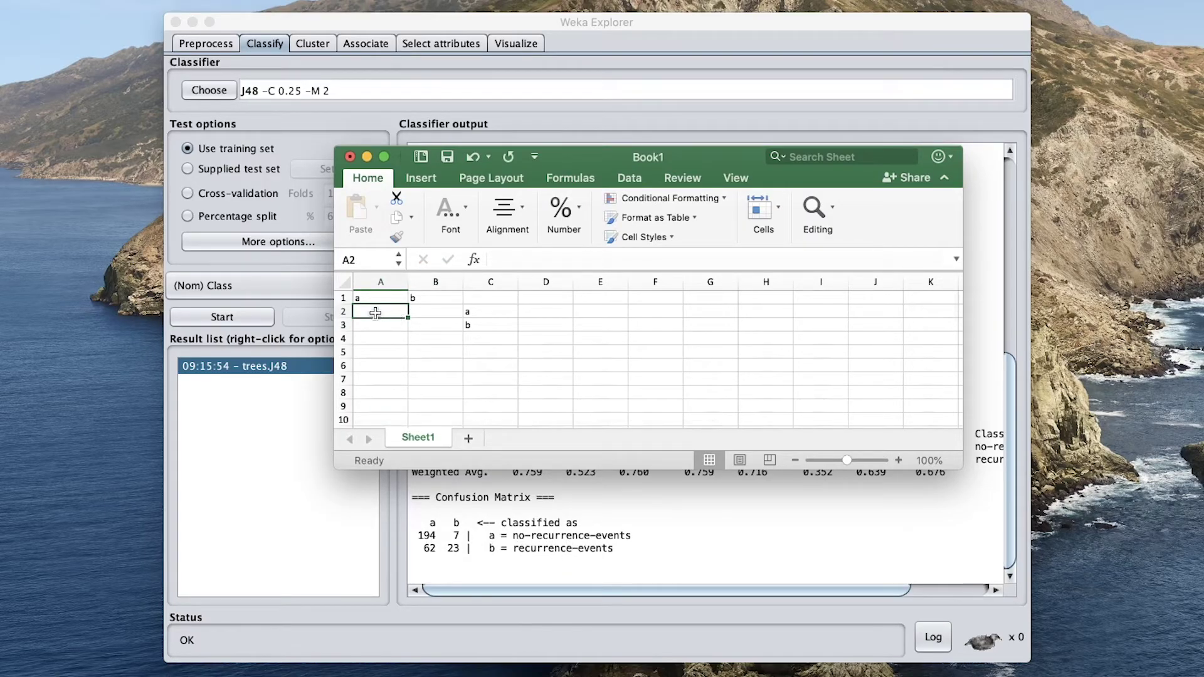
Fill the matrix with 201 in A2, 85 in B3, and zeros in B2 and A3.
text(201)
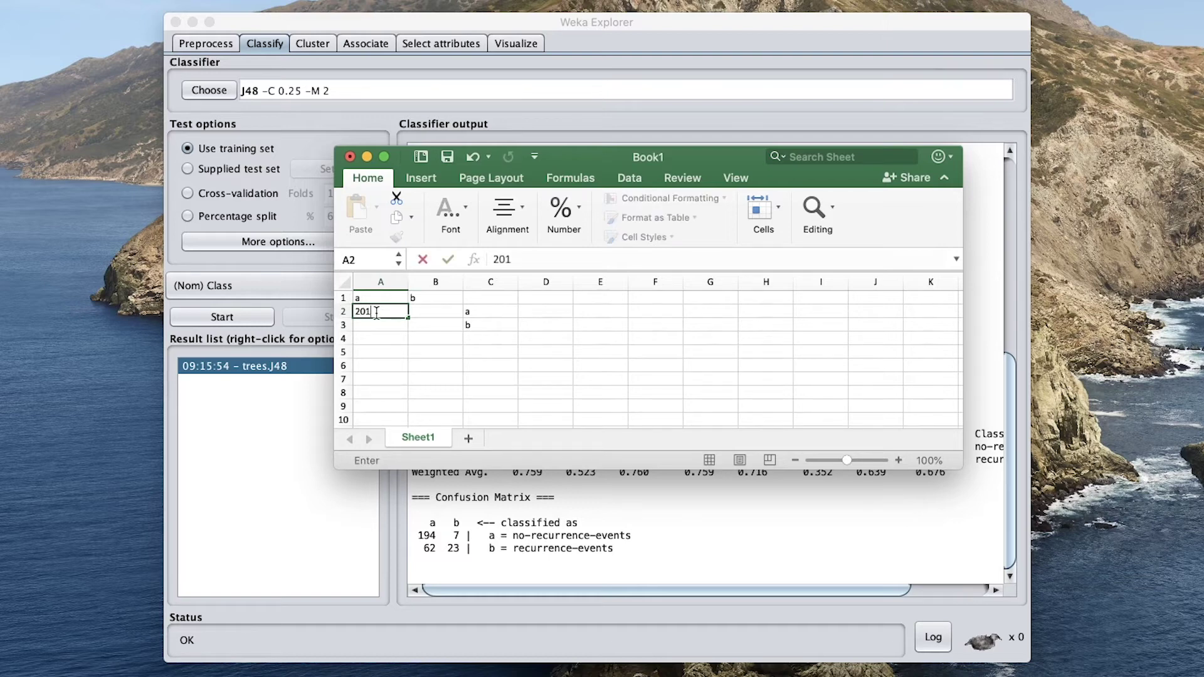
key(Return)
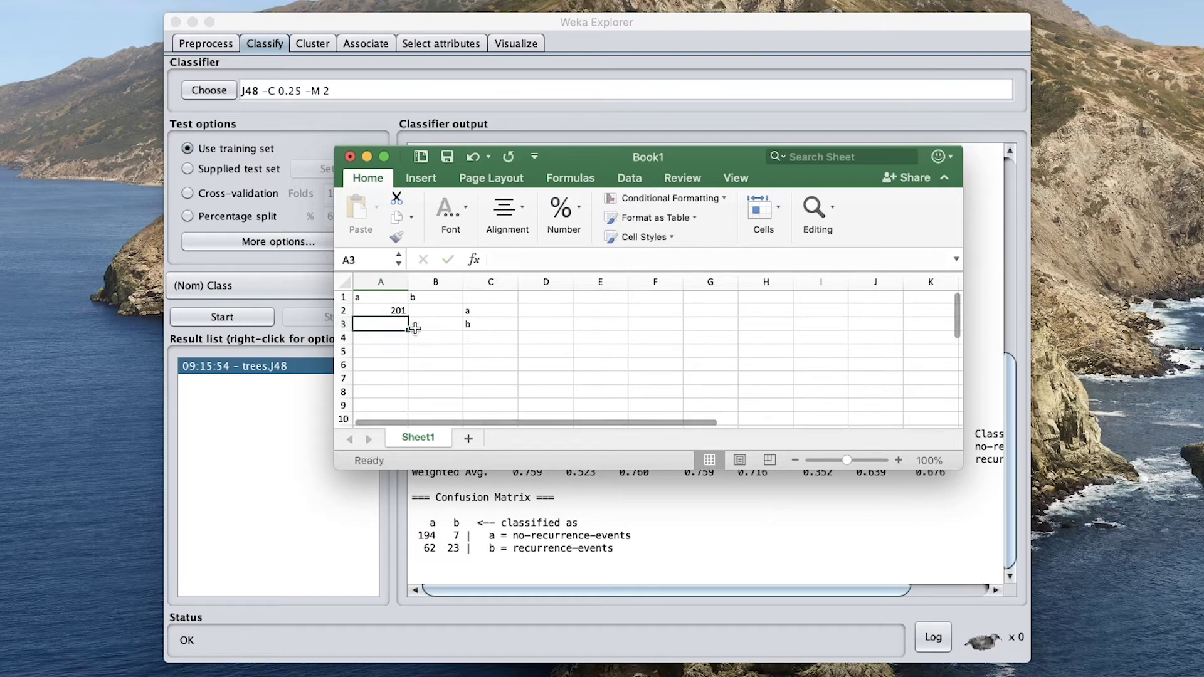
click(437, 324)
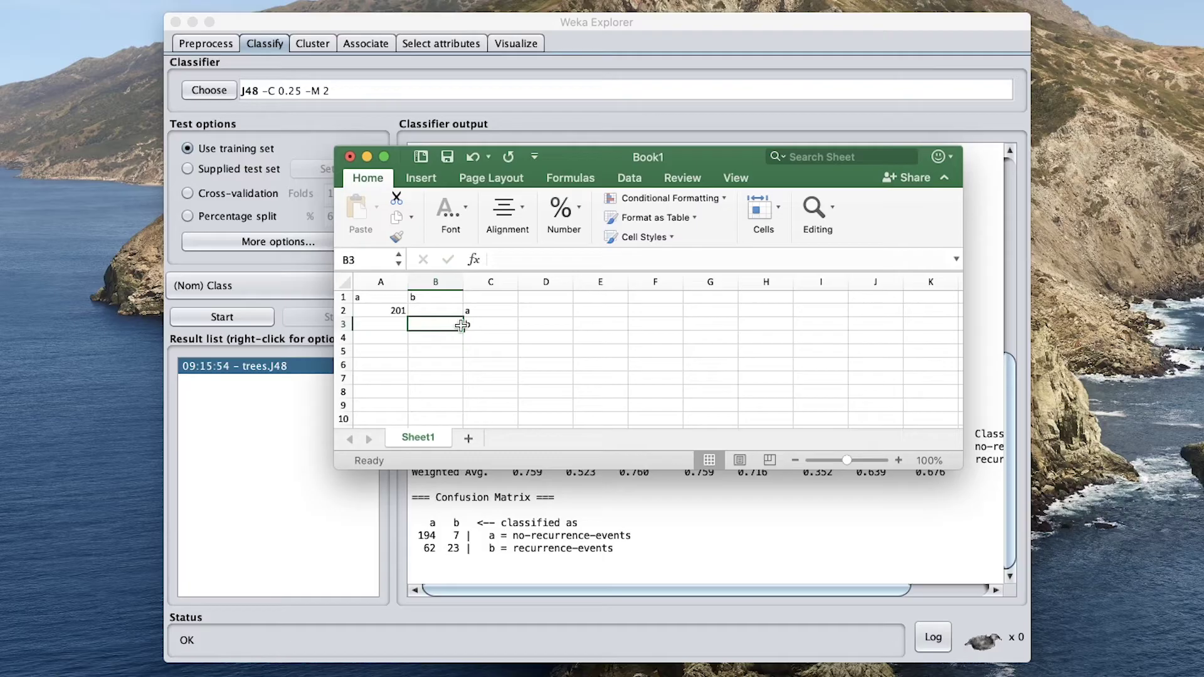
text(85)
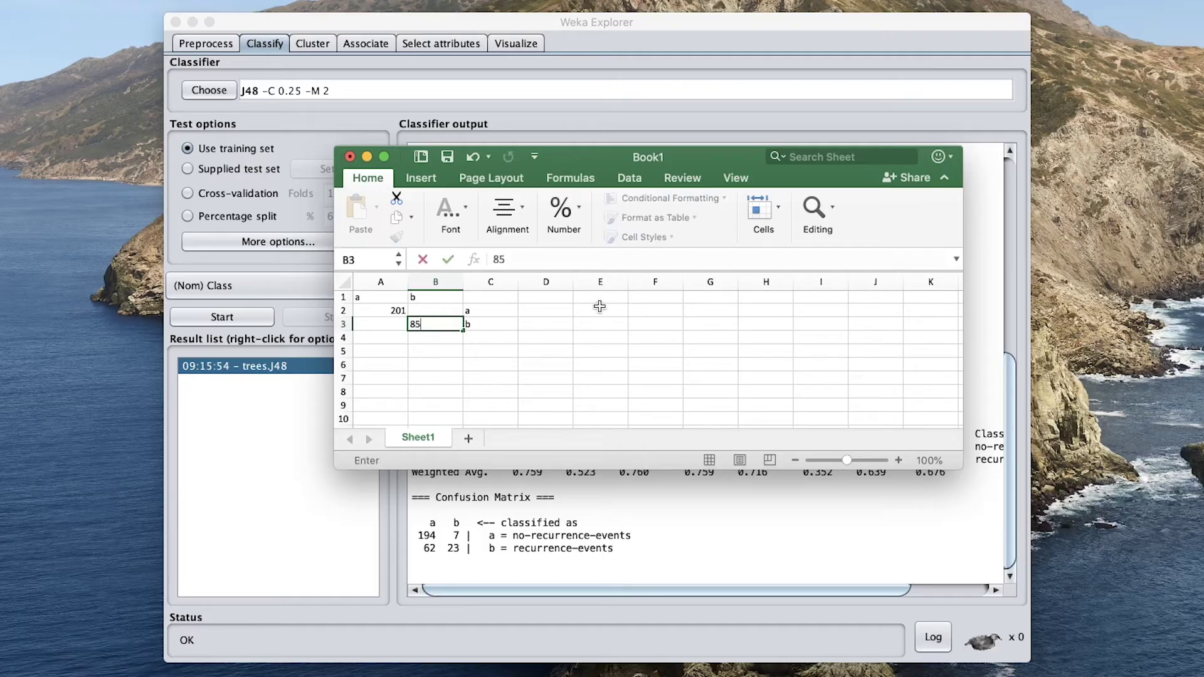
click(435, 313)
text(0)
click(395, 324)
text(0)
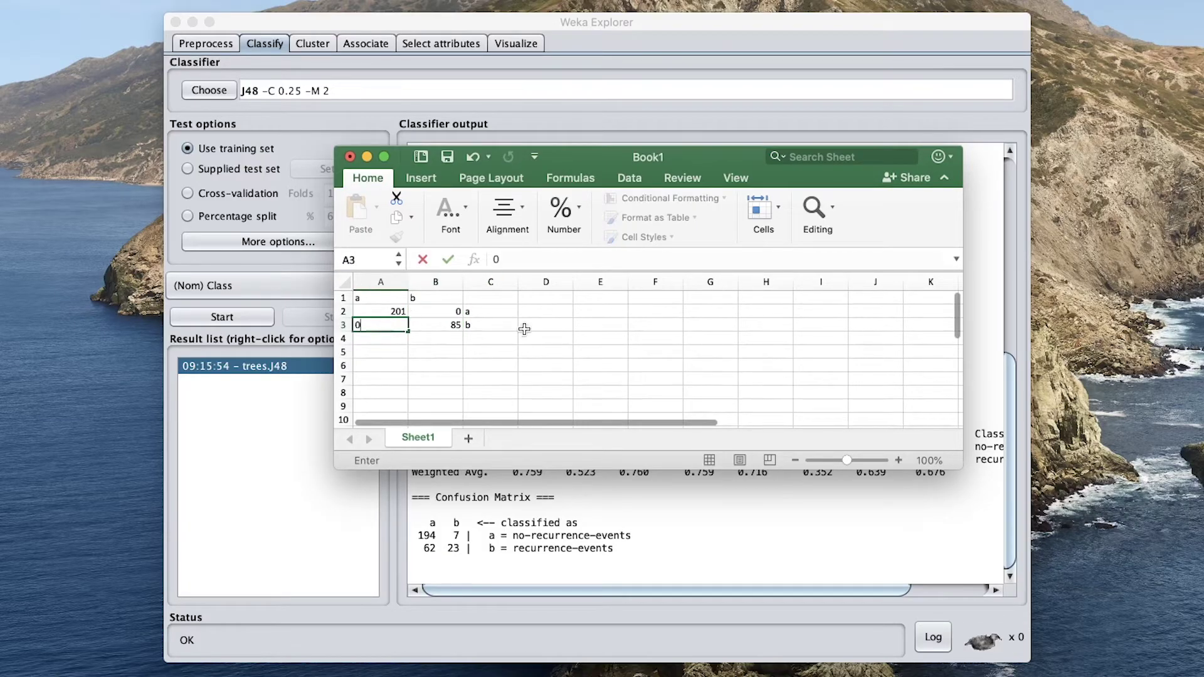
click(501, 326)
Select the A1:C4 range and check the 201 value and the a label.
drag(374, 299, 479, 337)
click(435, 338)
click(392, 311)
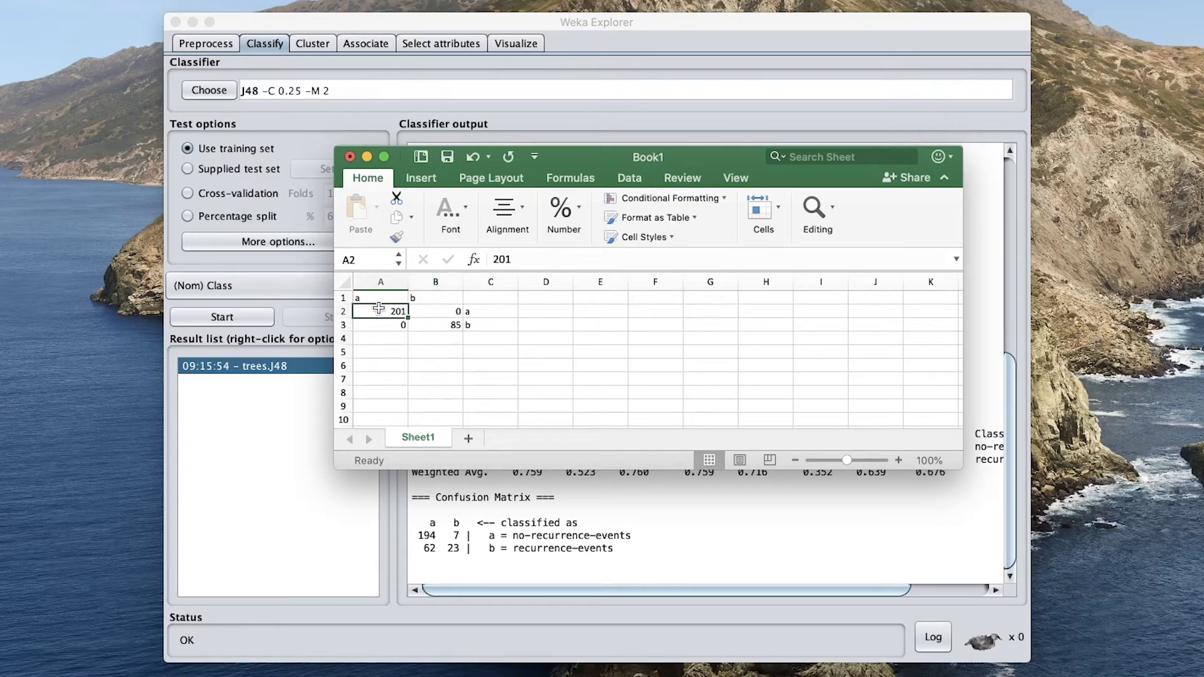
click(367, 297)
Bring up Weka's classification results, then return to the spreadsheet.
click(236, 45)
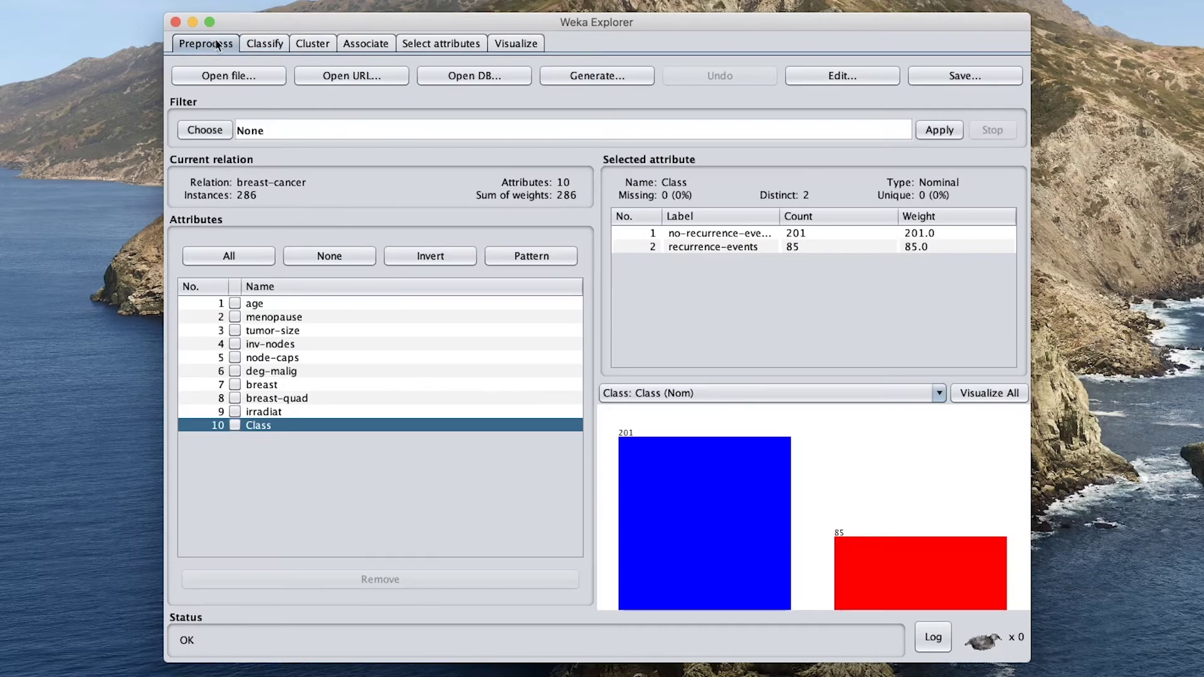
click(265, 45)
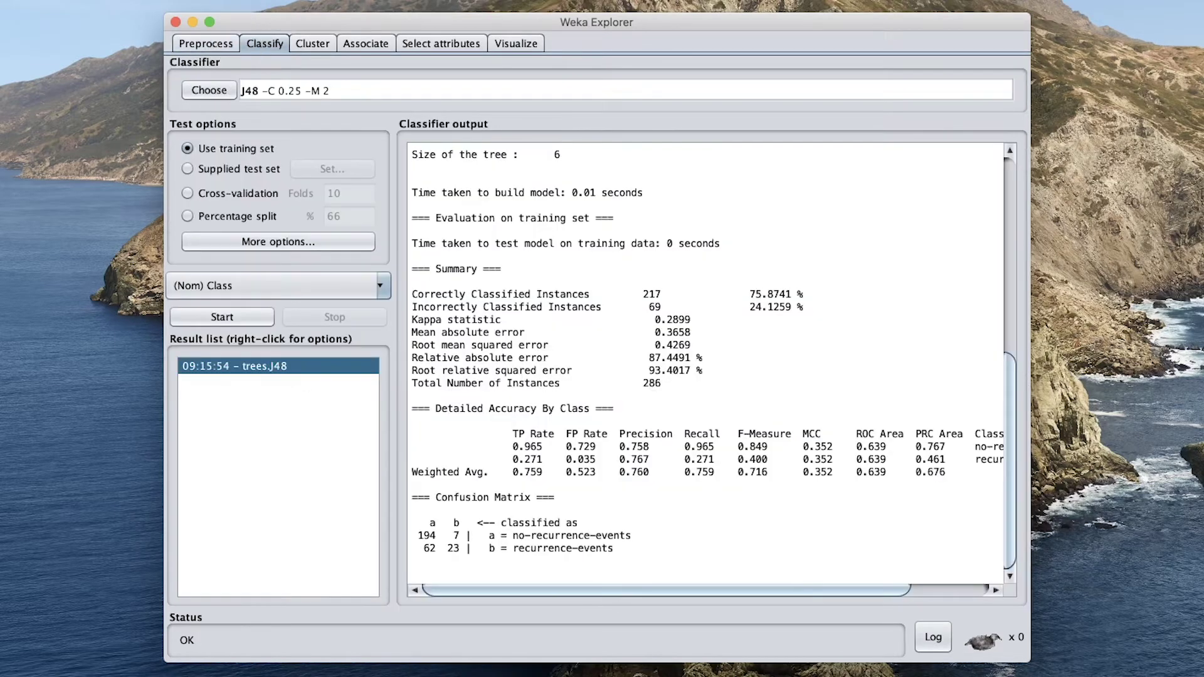
key(super+Tab)
Check the matrix cells, then move Book1 up and right to reveal Weka's 194/7/62/23 matrix.
click(389, 311)
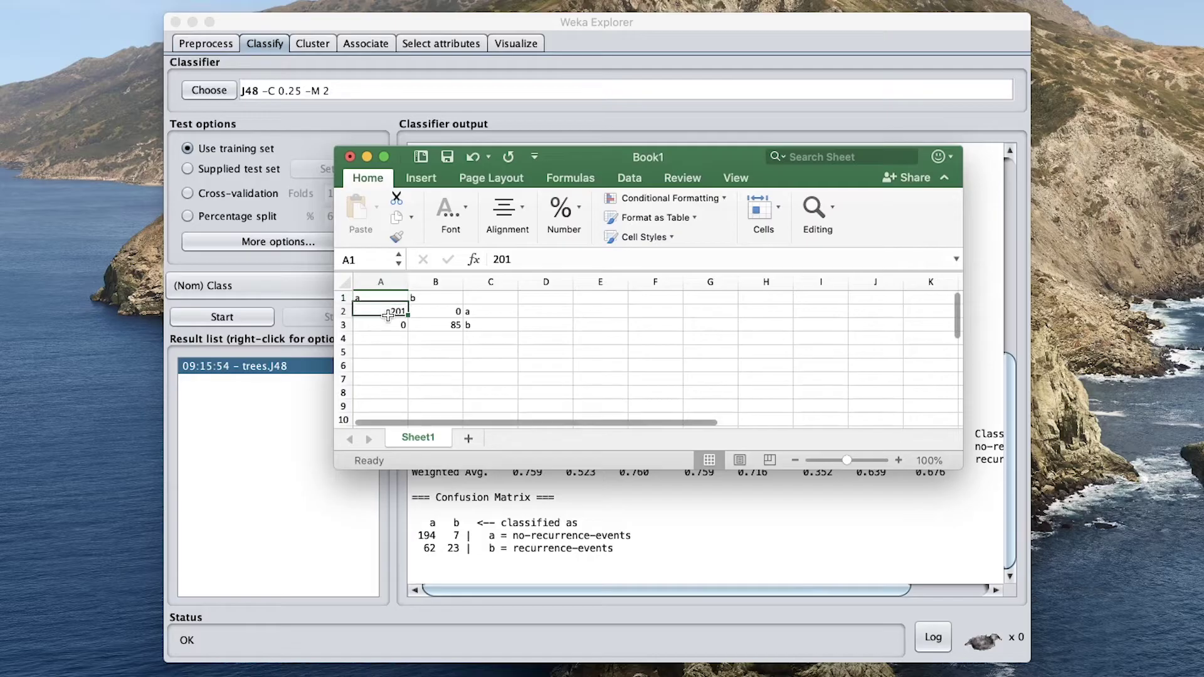
click(449, 325)
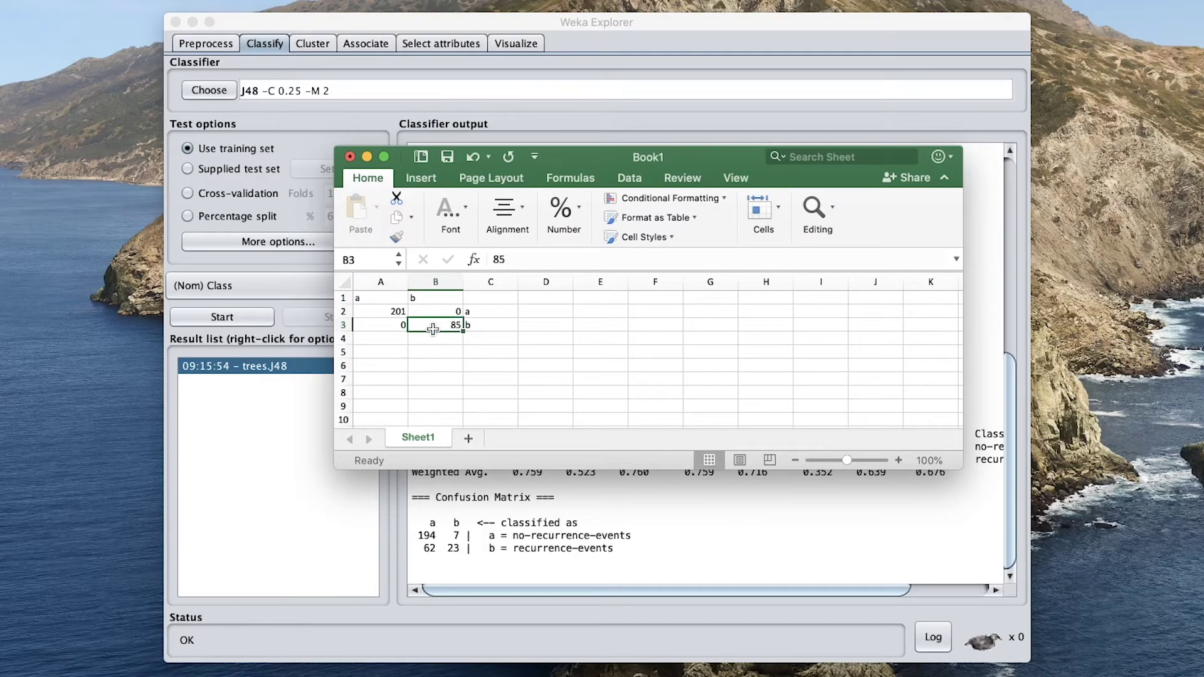
click(434, 311)
click(378, 325)
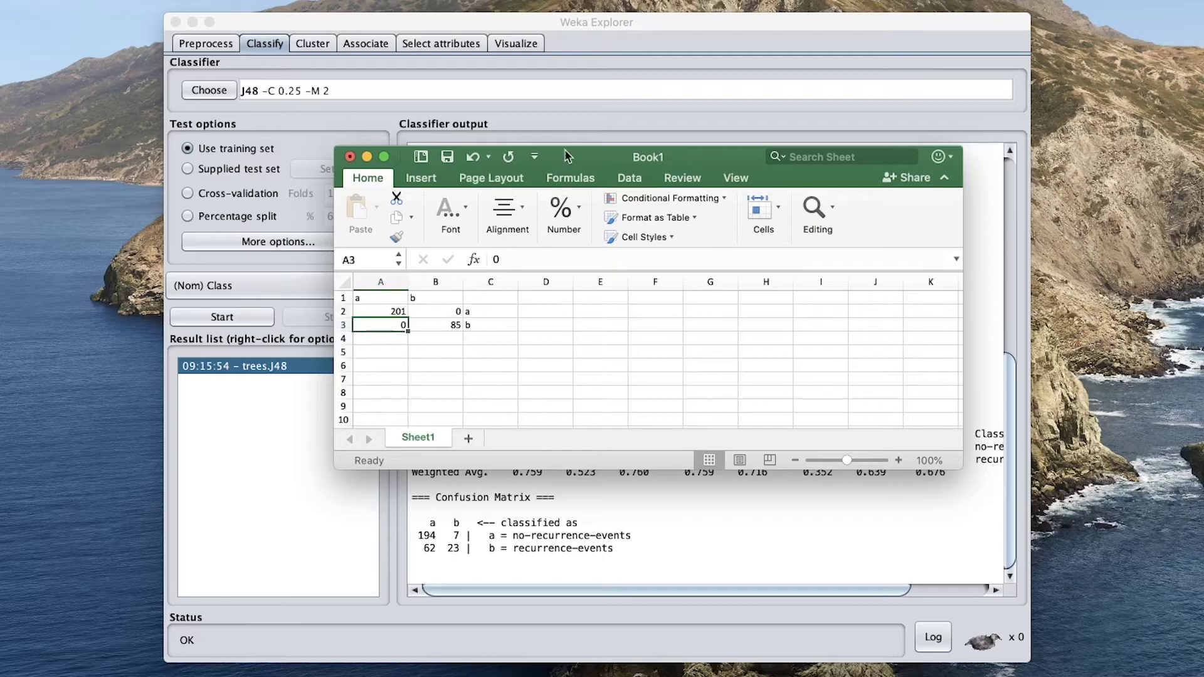
drag(567, 156, 596, 57)
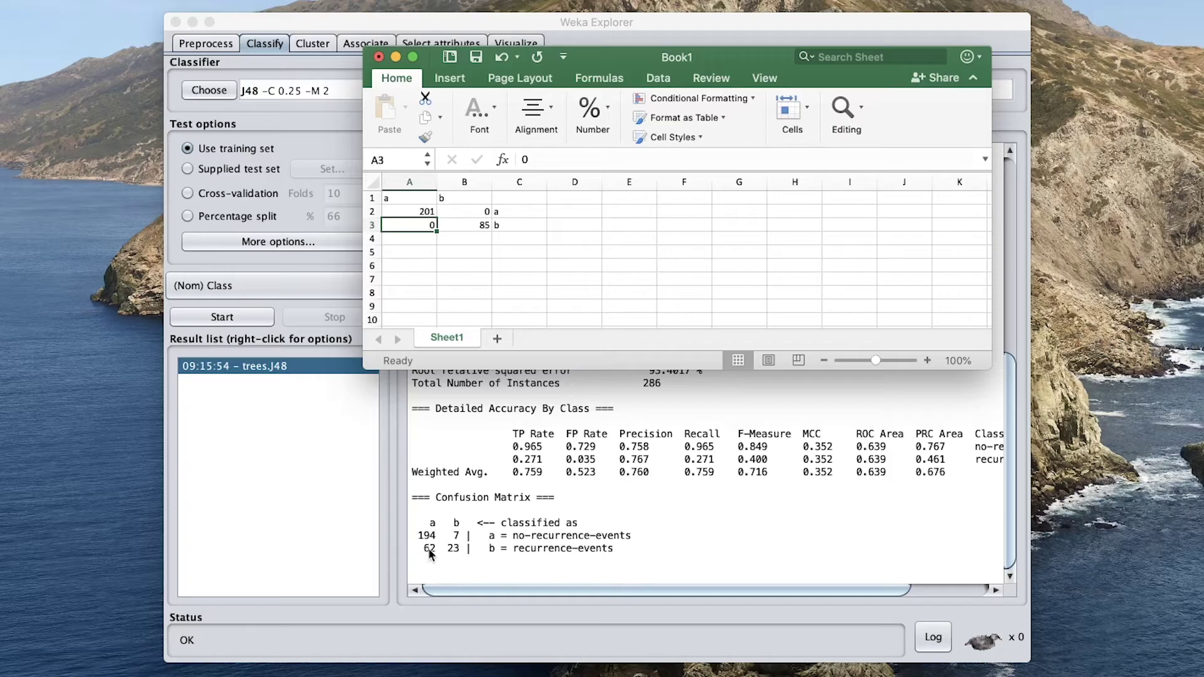
Set B3 to 0 and A3 to 85, then shift the matrix block into B2:D4.
scroll(428, 550, right, 1)
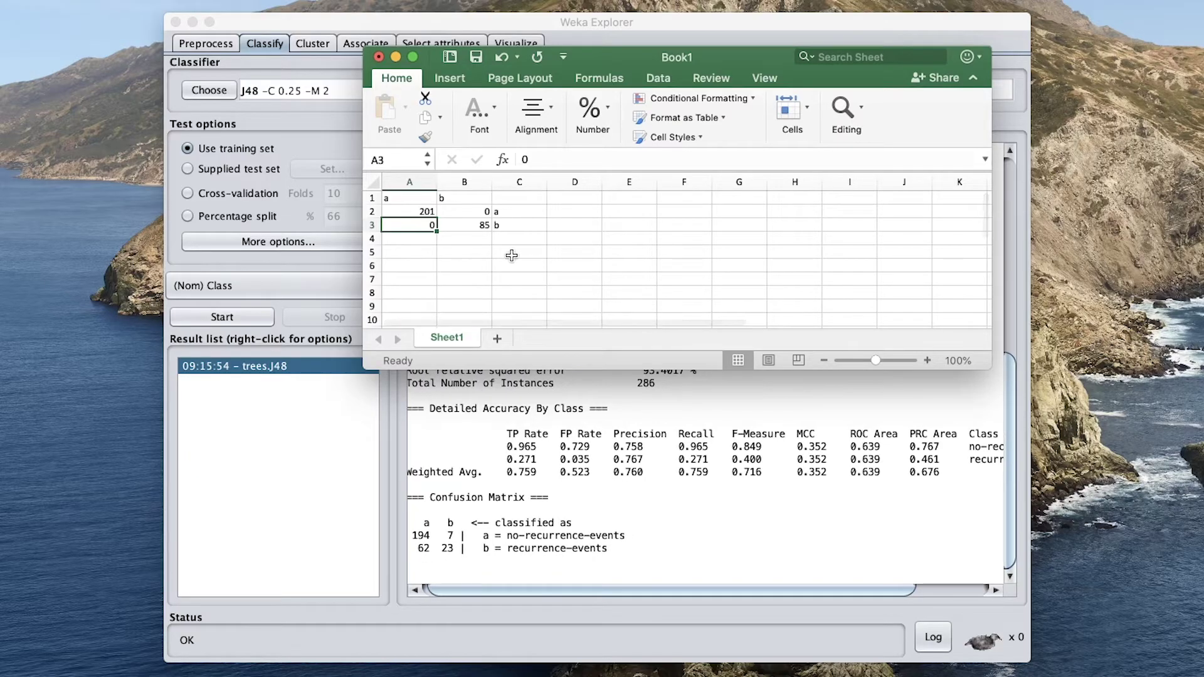
click(473, 225)
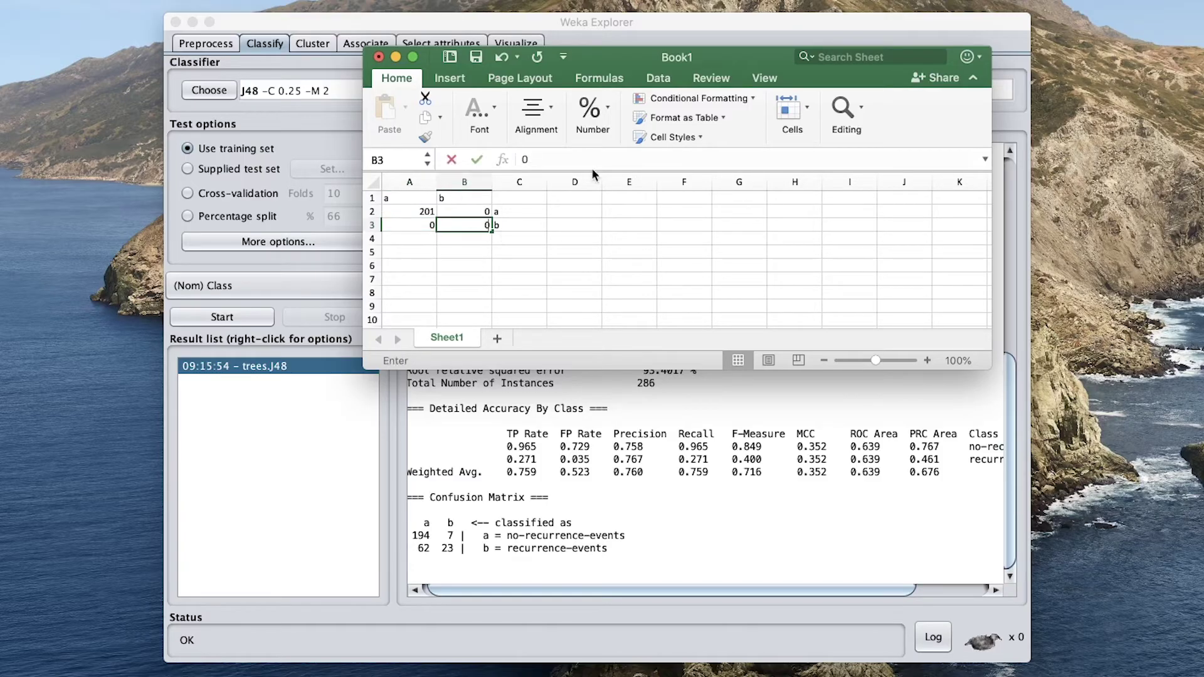
text(0)
click(405, 227)
text(85)
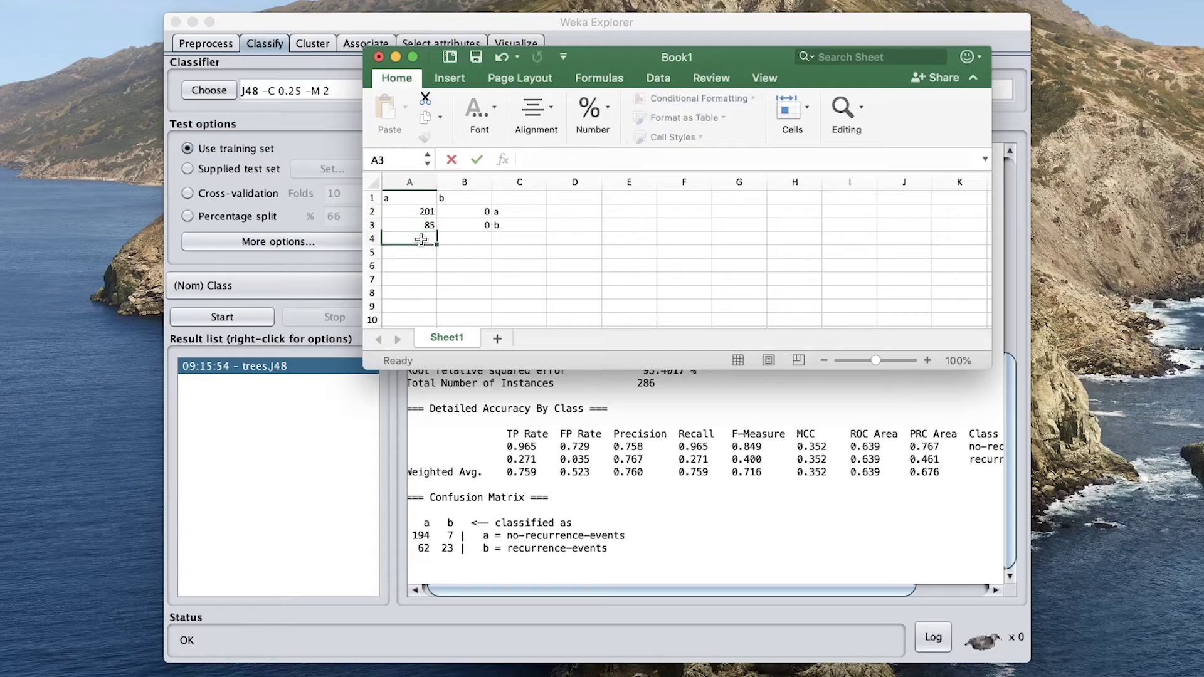
click(405, 226)
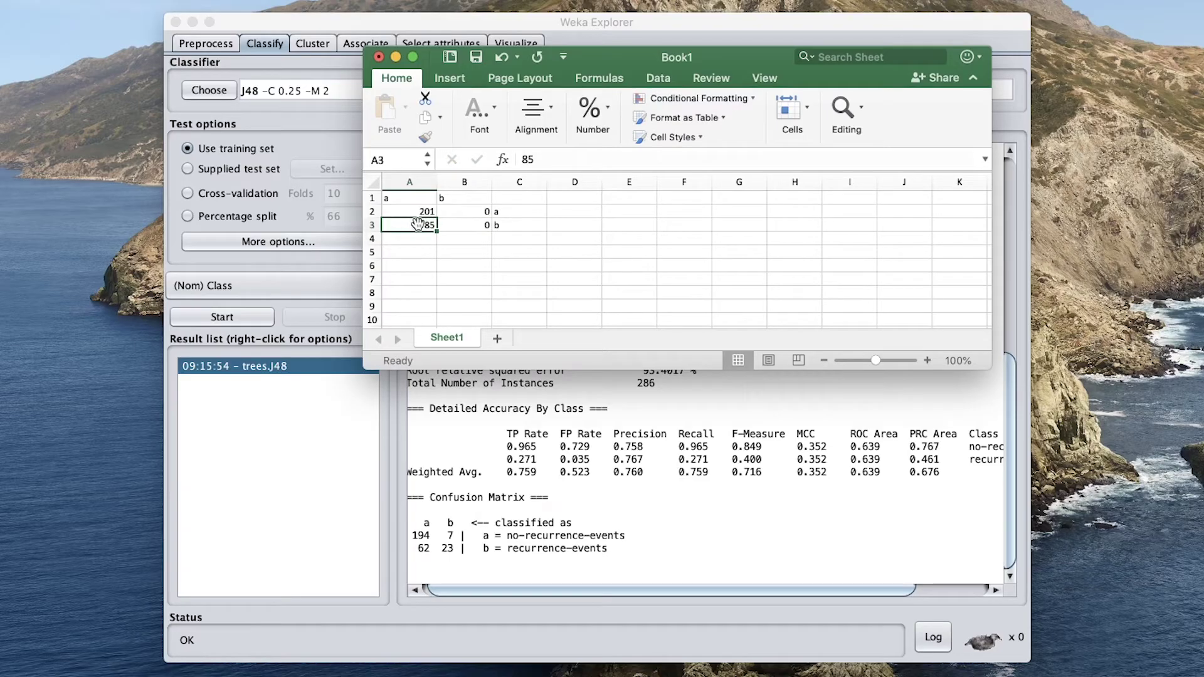
click(474, 241)
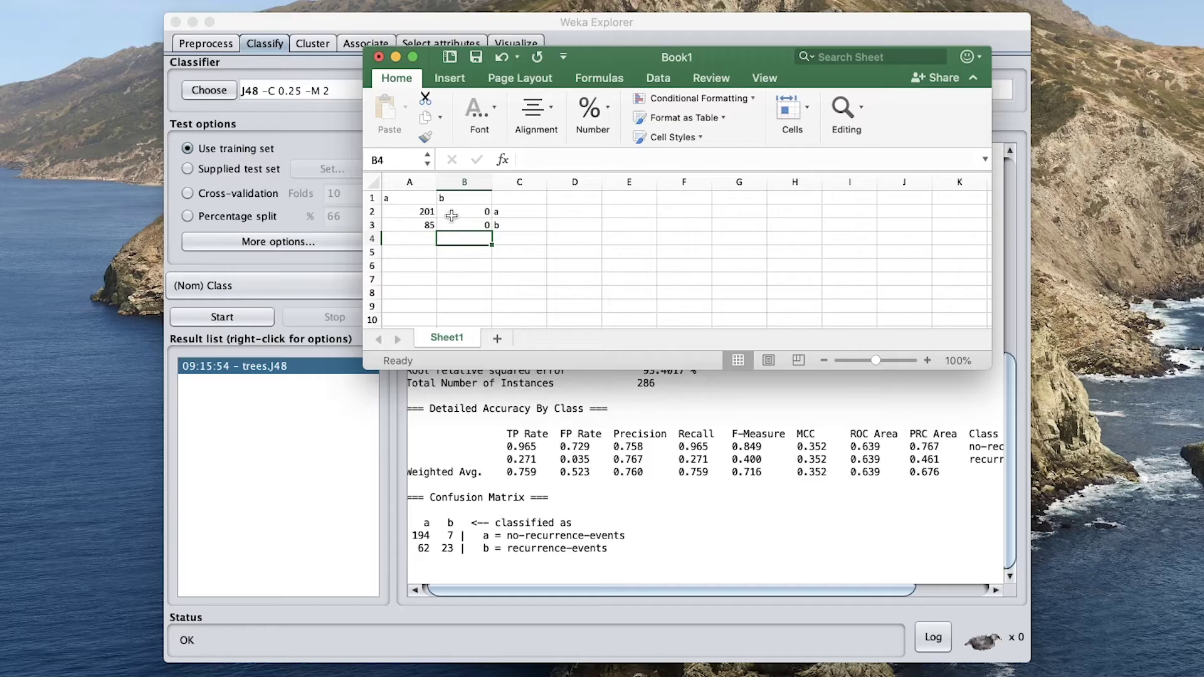
drag(449, 213, 475, 227)
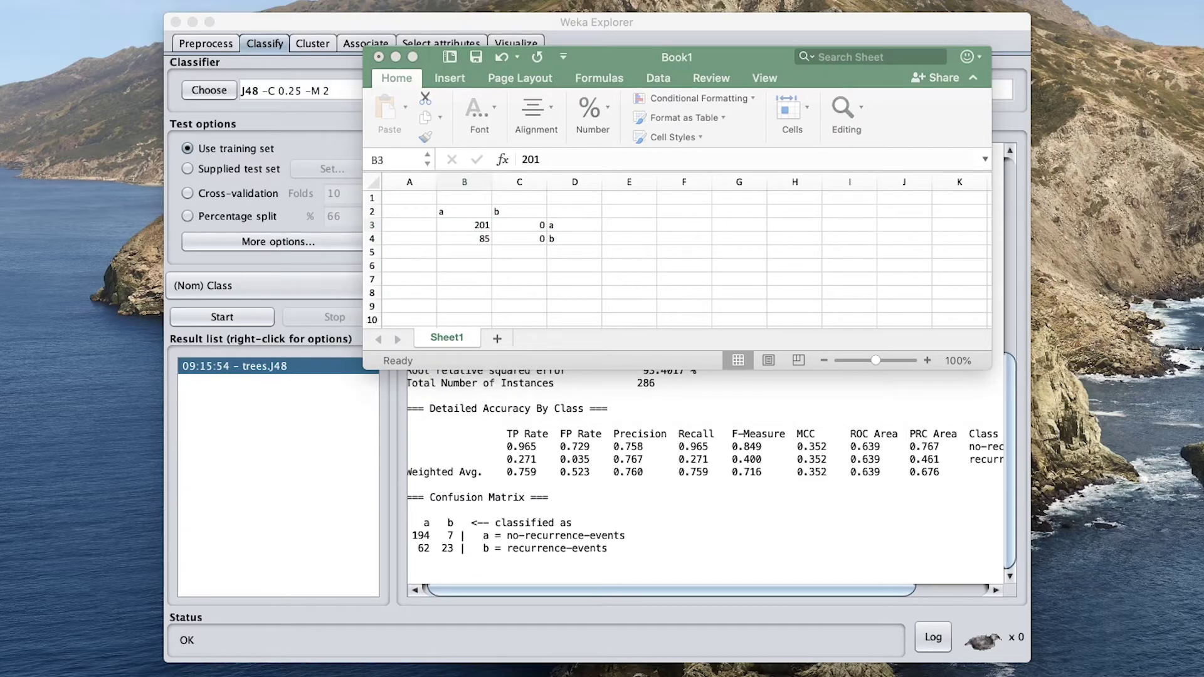
drag(1169, 23, 578, 85)
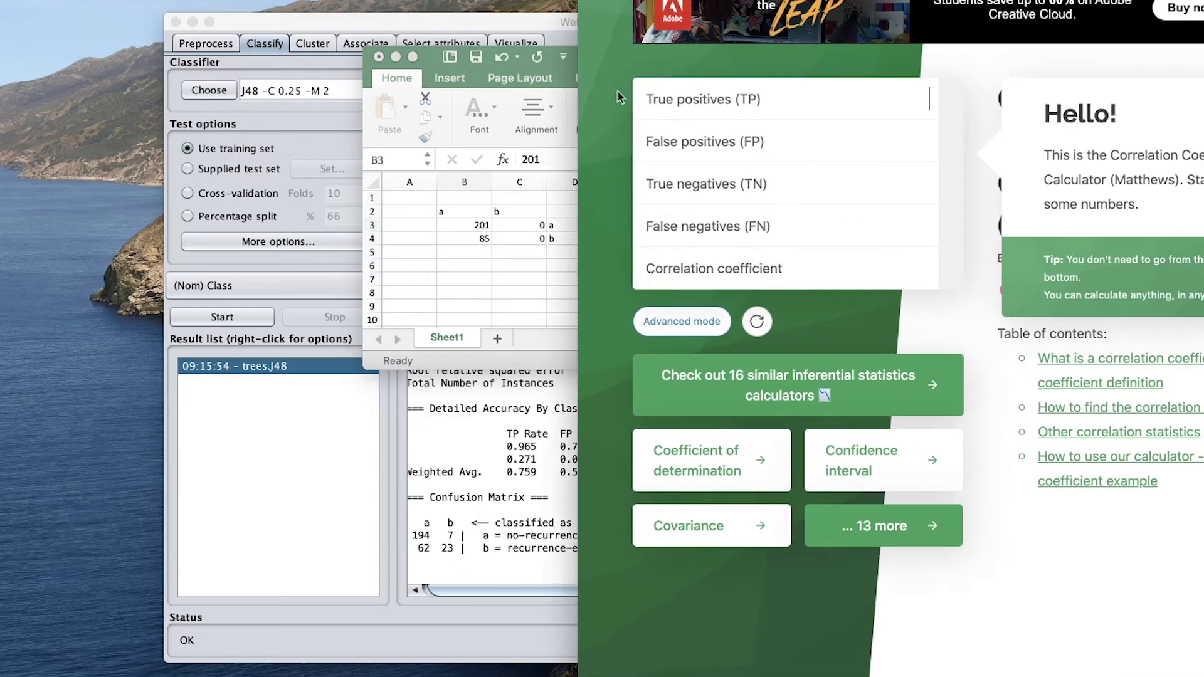
Enter TP 194, FP 7, TN 23 and FN 62 in Omni Calculator's MCC fields.
click(797, 103)
text(201)
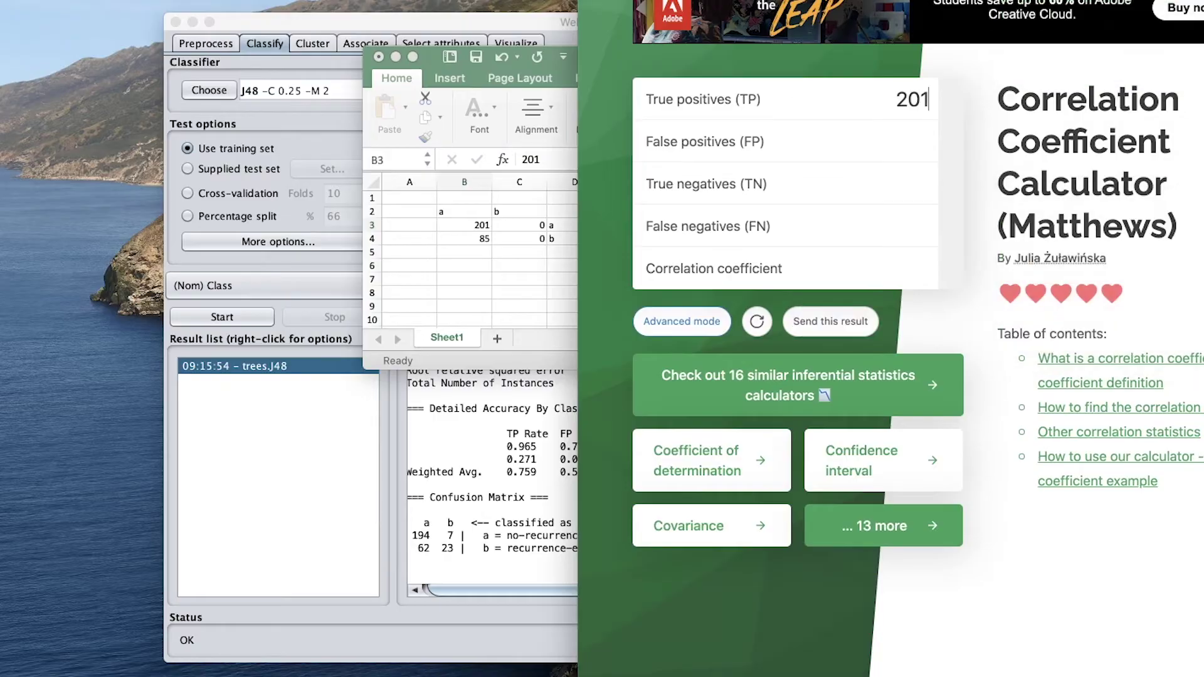
click(852, 143)
text(0)
key(BackSpace)
key(shift+Tab)
key(BackSpace)
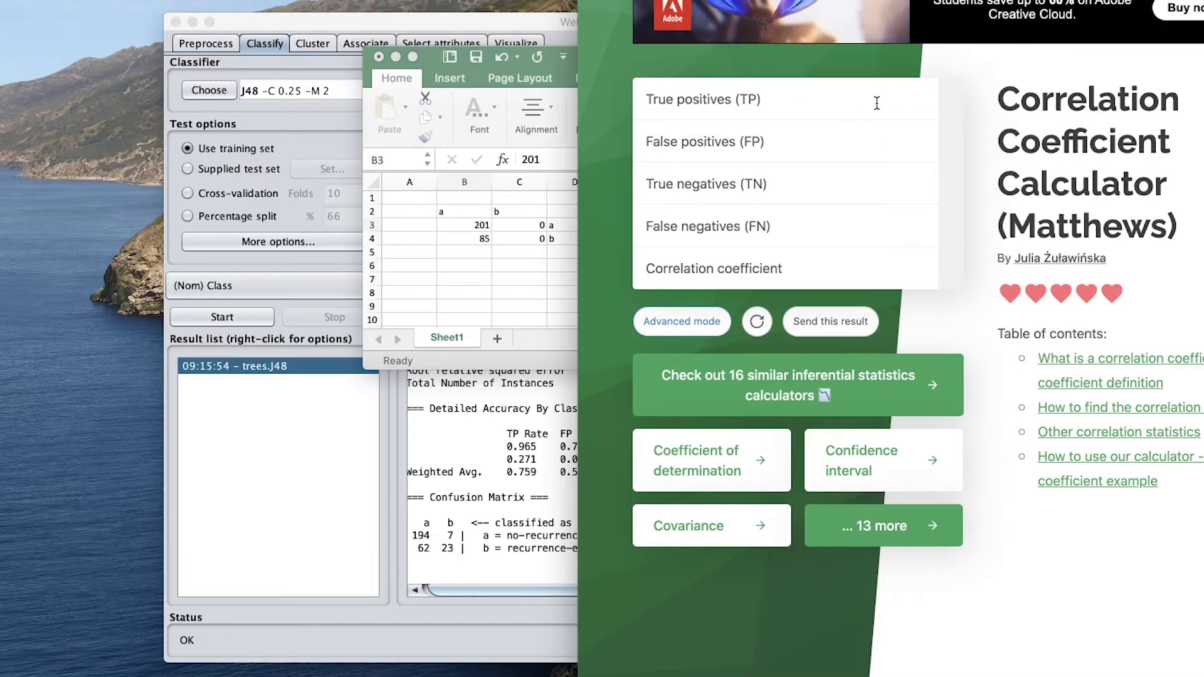
text(194)
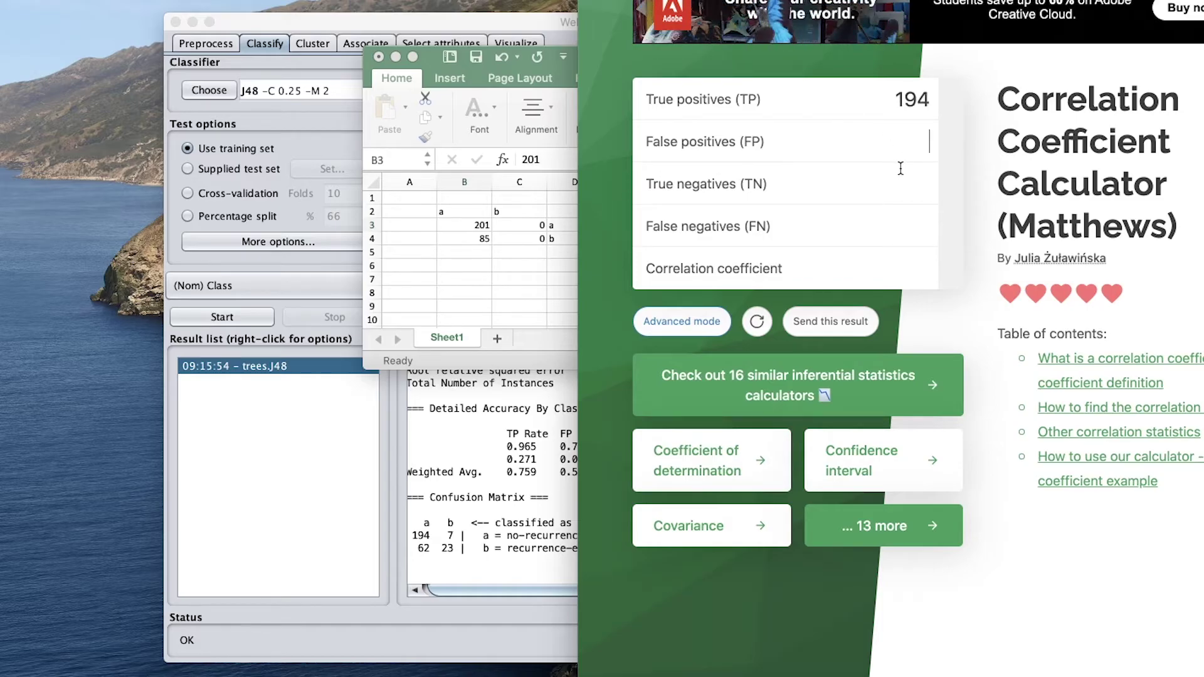
key(Tab)
text(7)
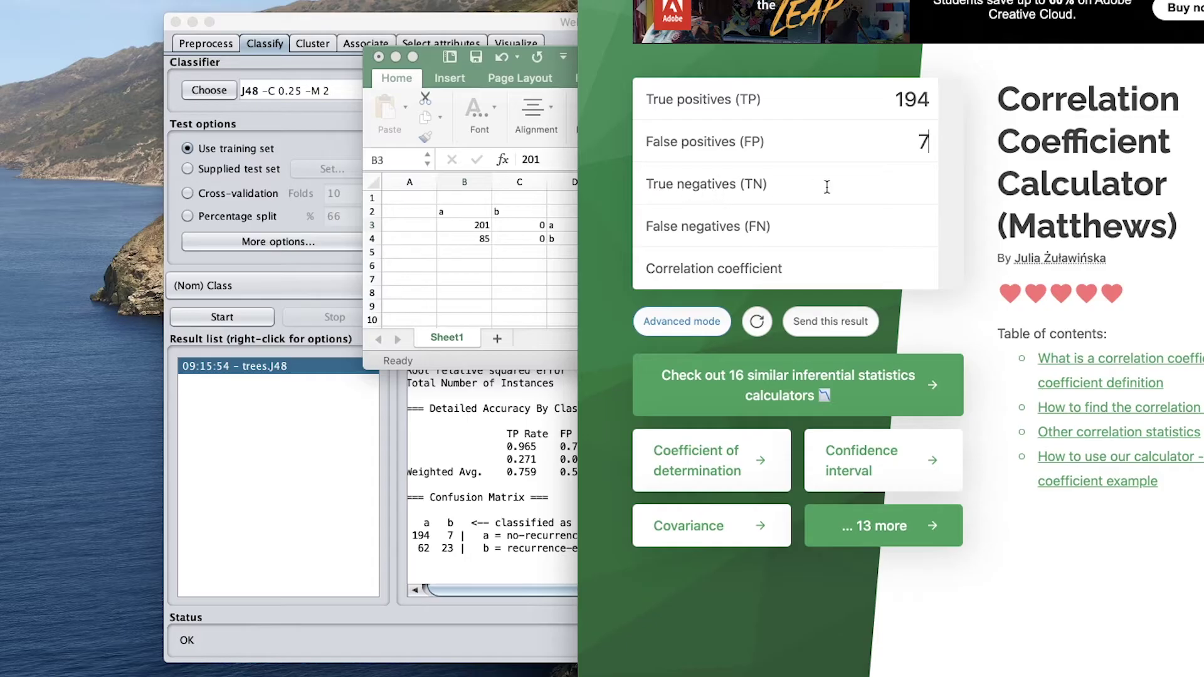
text(23)
text(62)
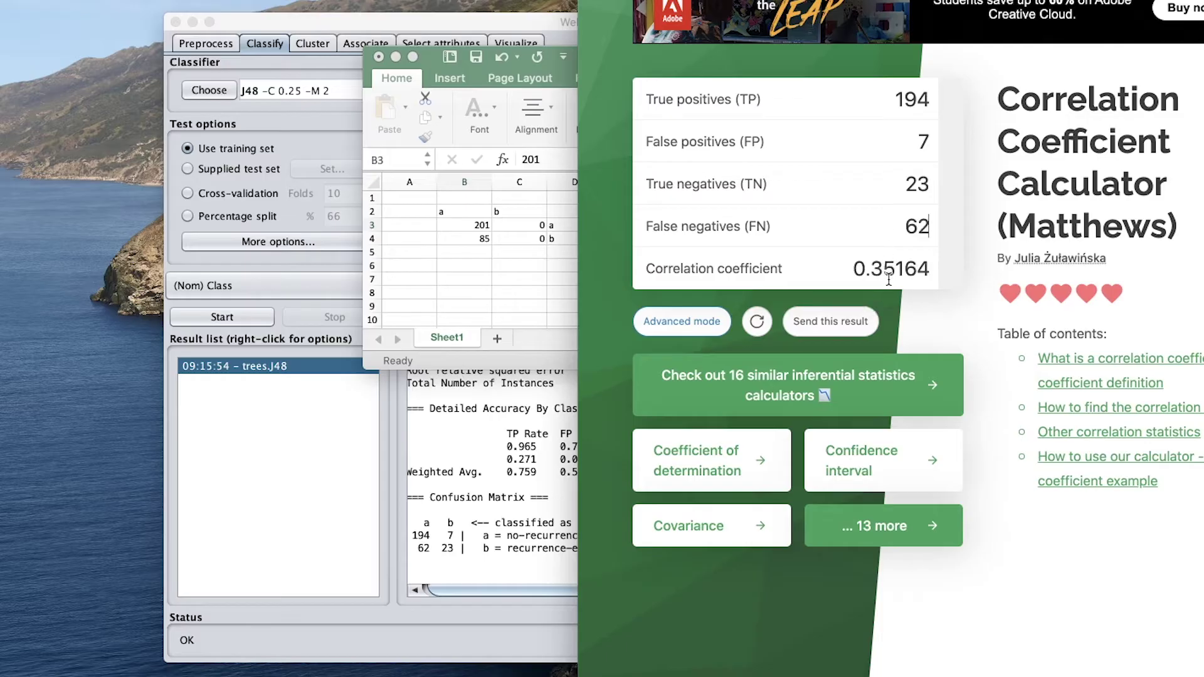
Compare the 0.35164 coefficient against Weka's MCC of 0.352.
click(503, 453)
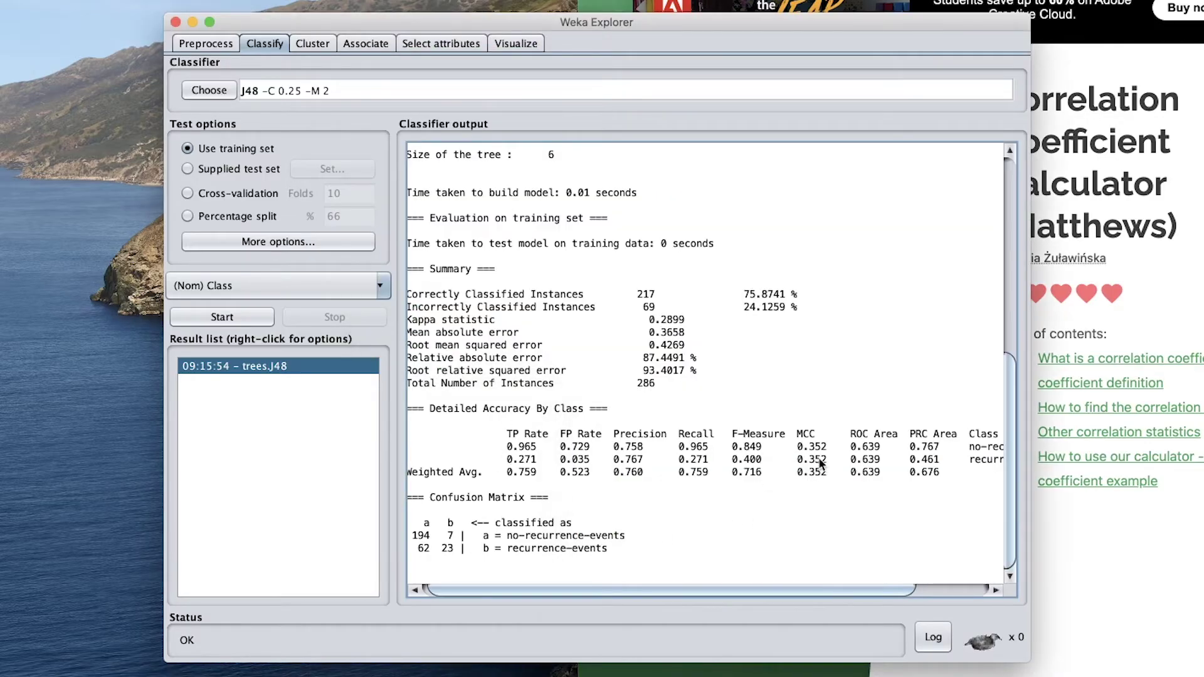
click(1179, 509)
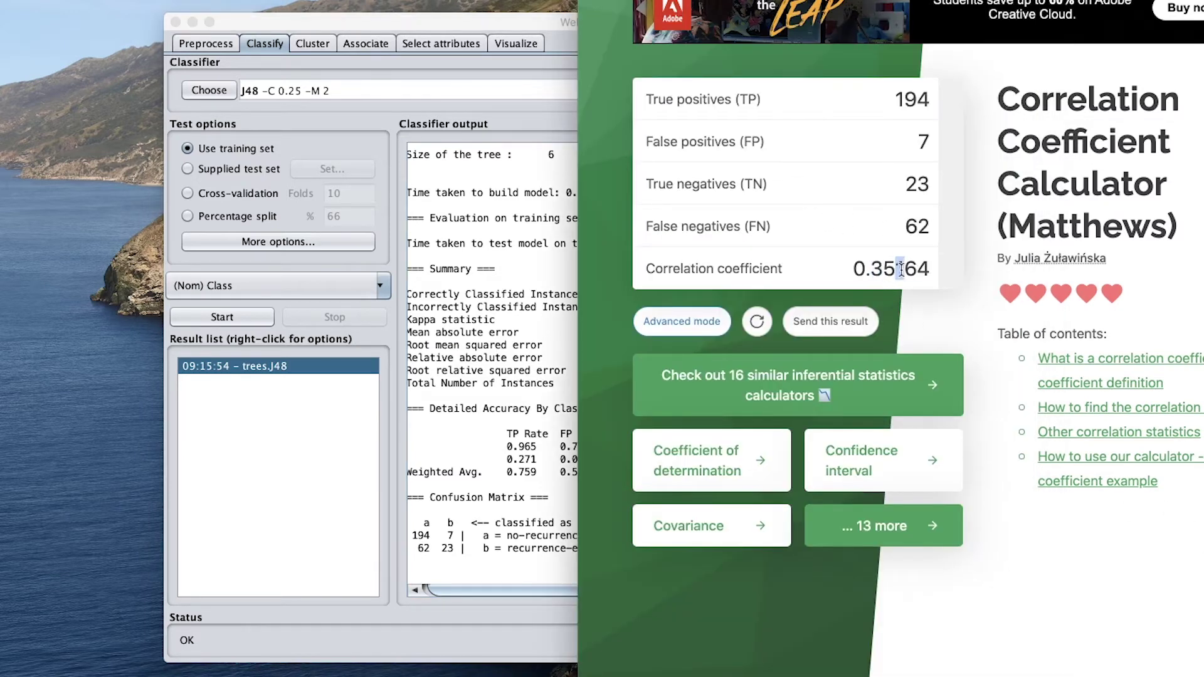
drag(895, 269, 933, 270)
click(880, 97)
Replace the calculator inputs with TP 201, FP 0, TN 0 and FN 85.
key(super+Tab)
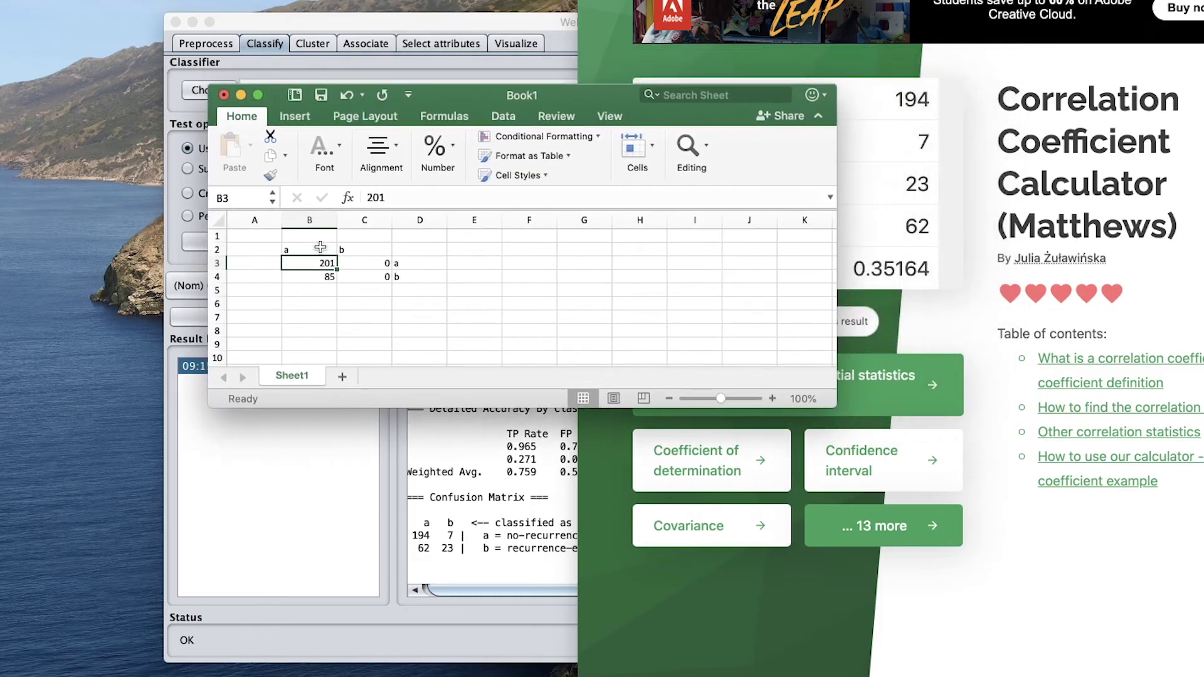
click(966, 312)
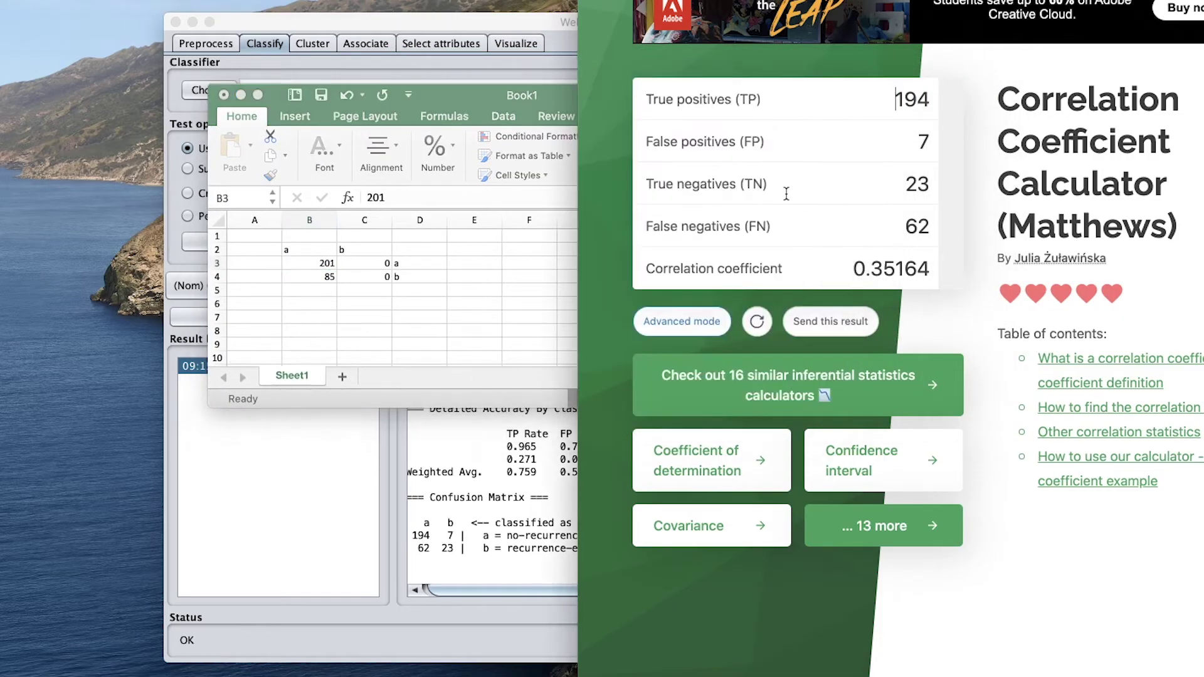
double_click(911, 99)
text(201)
double_click(911, 143)
text(0)
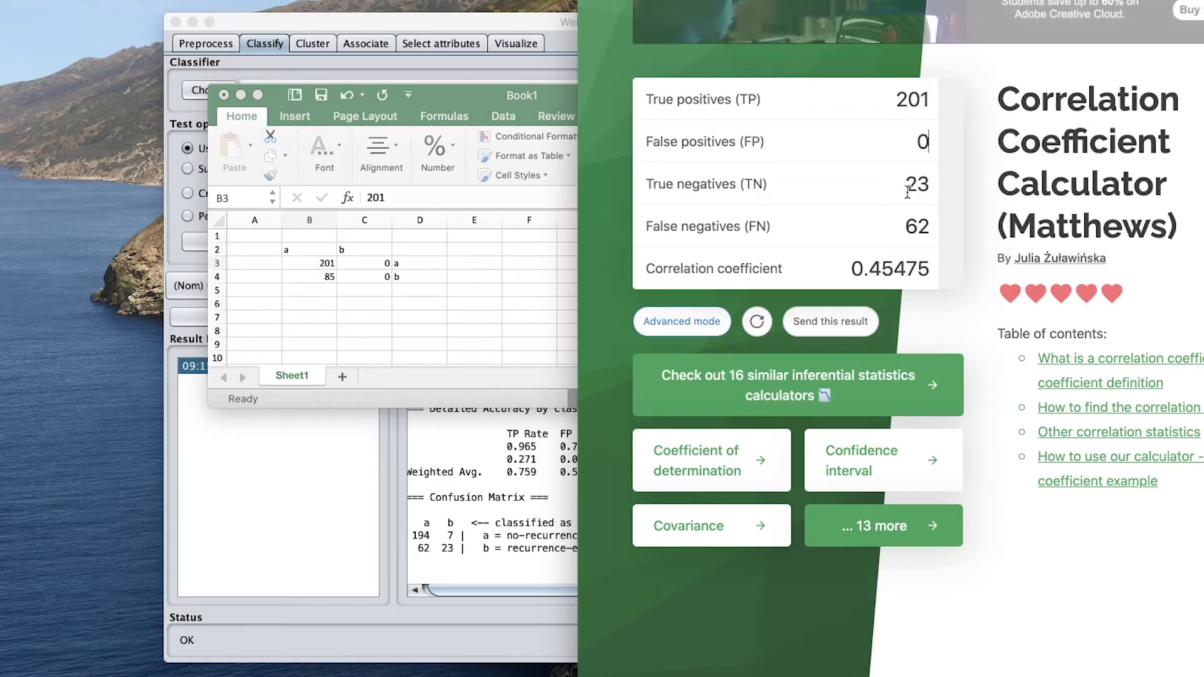
double_click(910, 188)
text(0)
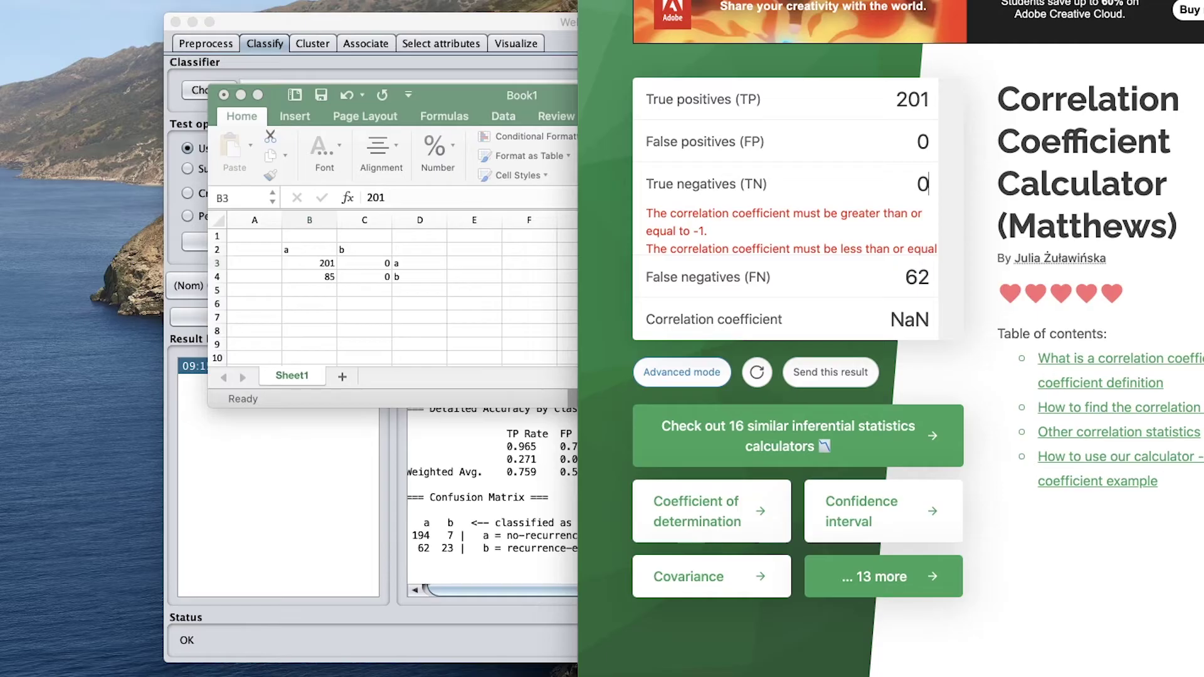
click(911, 276)
double_click(916, 226)
key(BackSpace)
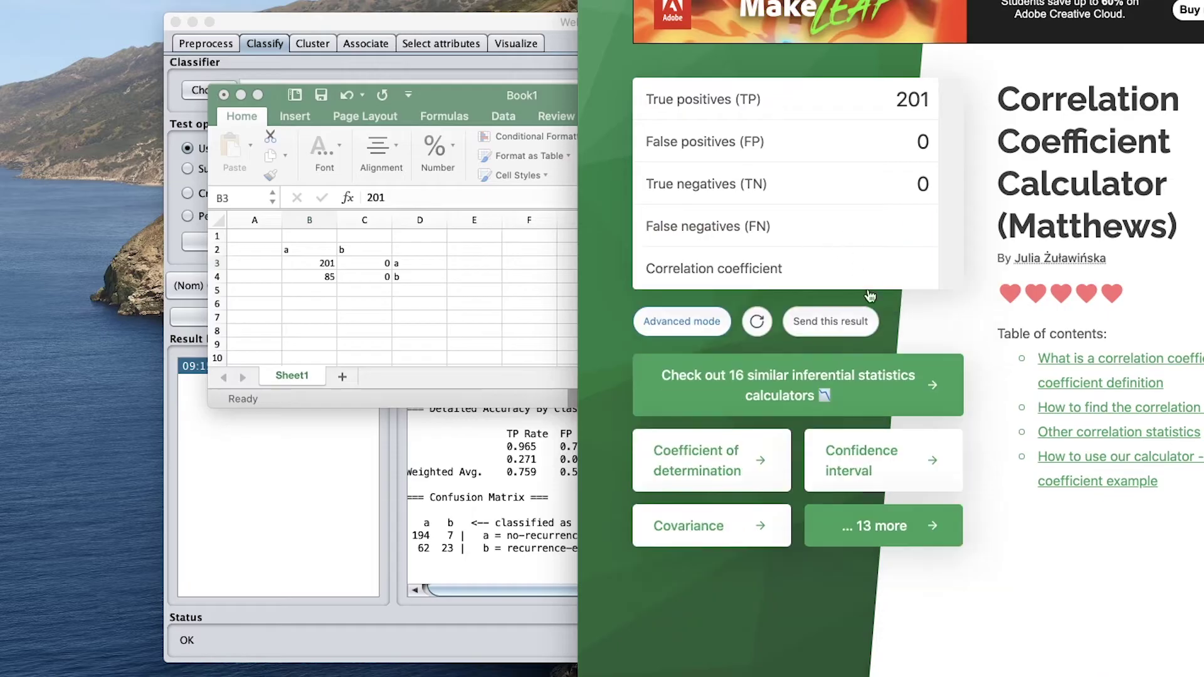
text(85)
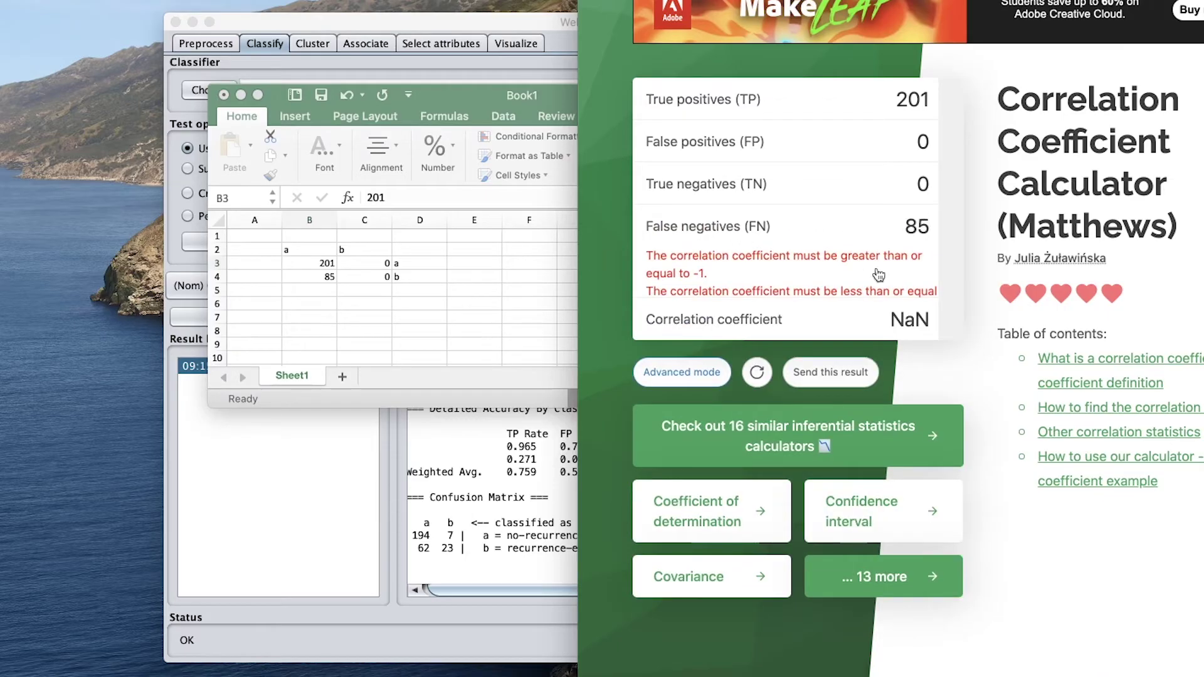
Change the calculator inputs to TP 200, FP 1, TN 1 and FN 84.
click(902, 143)
drag(902, 143, 948, 151)
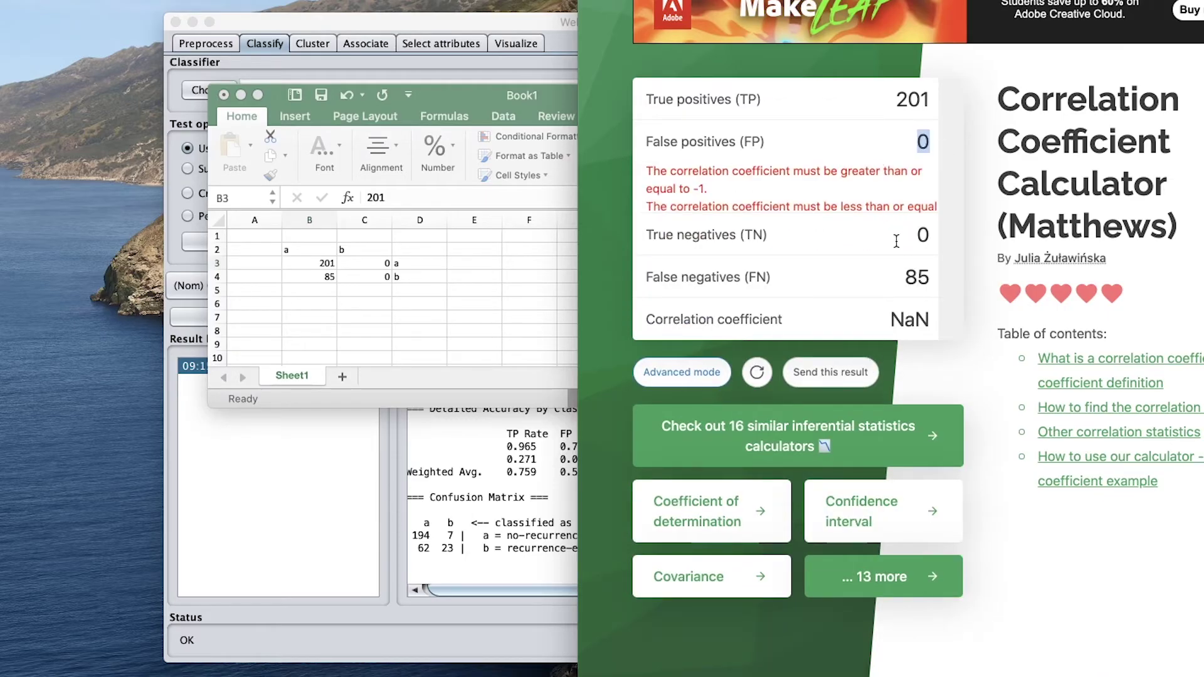
click(920, 281)
double_click(918, 226)
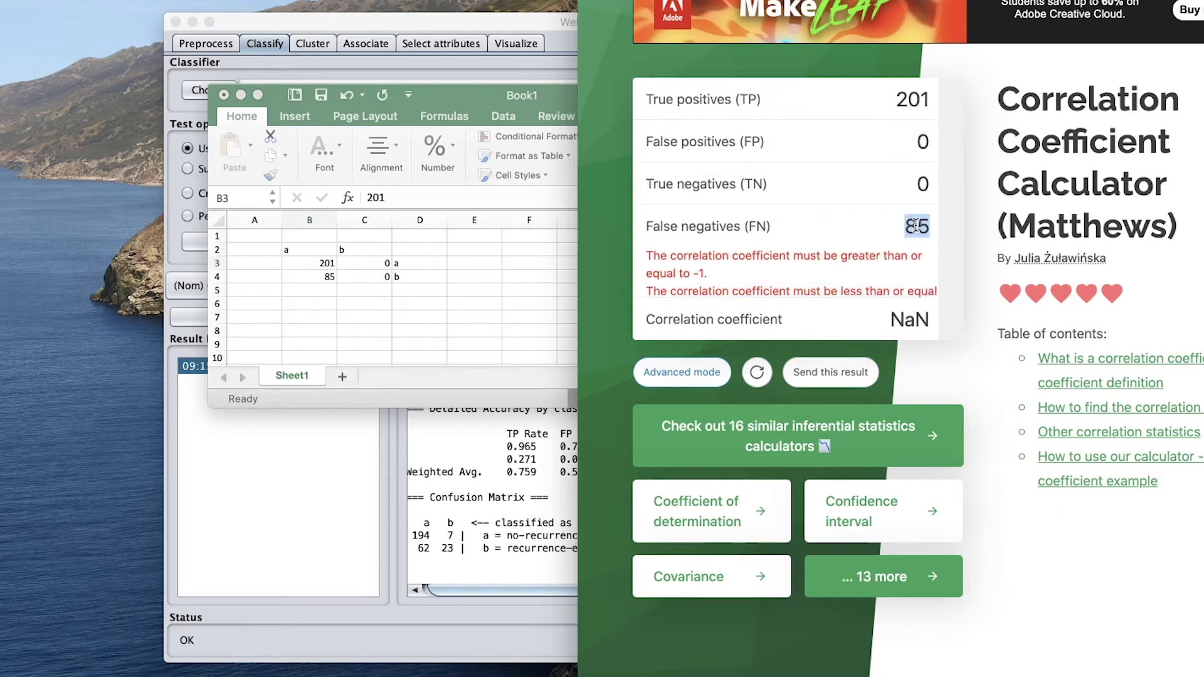
click(925, 144)
drag(921, 143, 956, 149)
text(1)
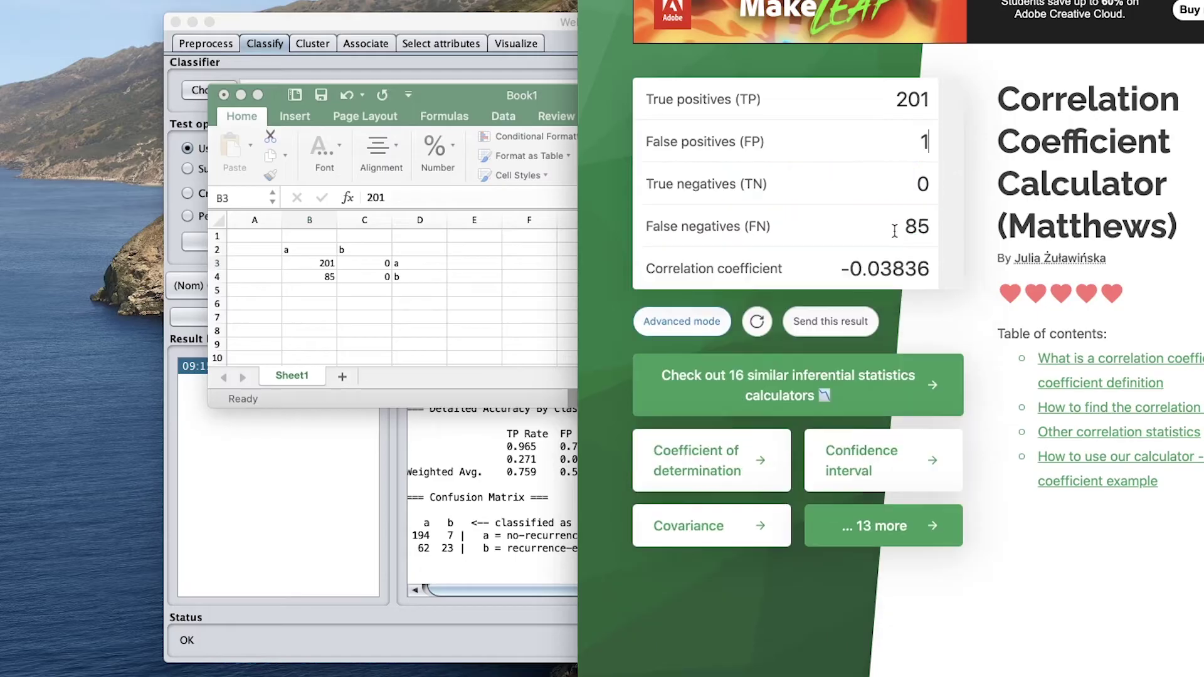
drag(905, 185, 942, 190)
text(1)
double_click(913, 100)
text(200)
double_click(918, 226)
text(84)
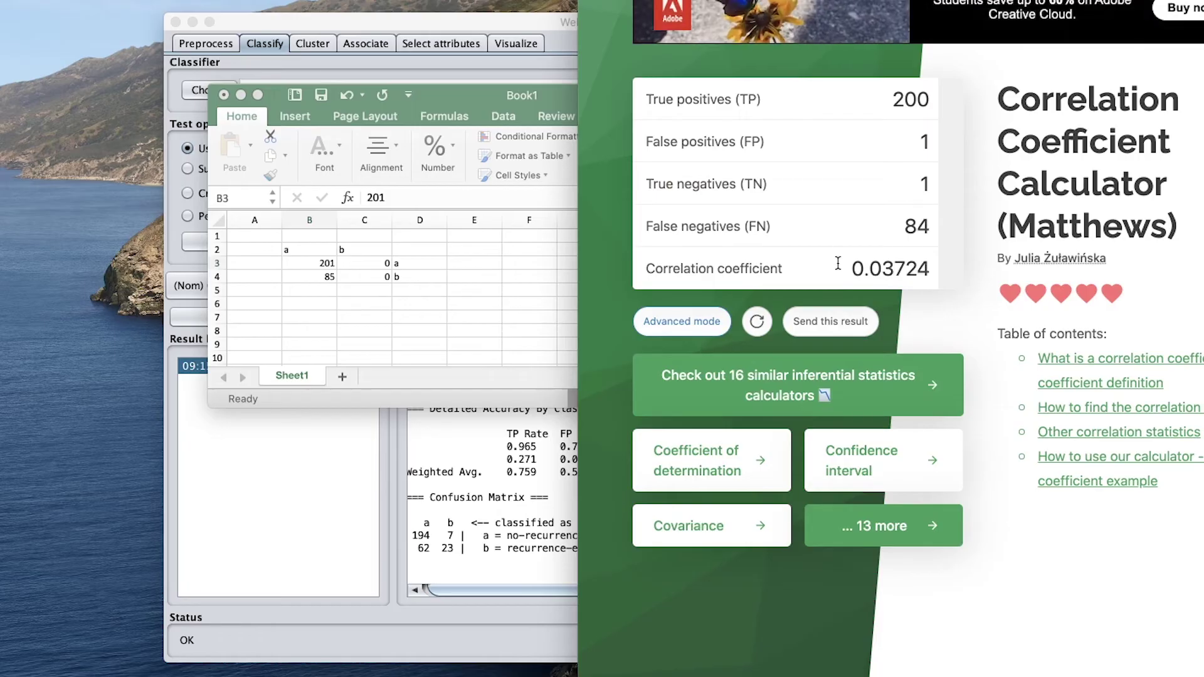
Select the resulting 0.03724 coefficient and bring the Excel workbook forward.
click(894, 268)
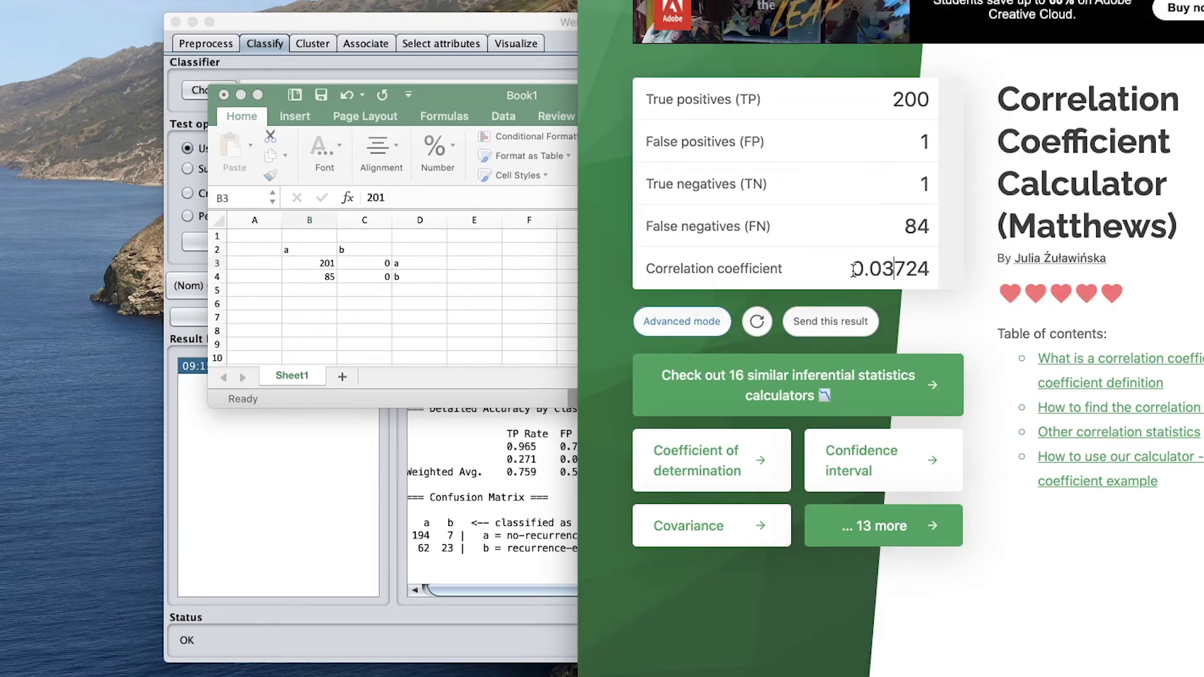
drag(853, 269, 932, 270)
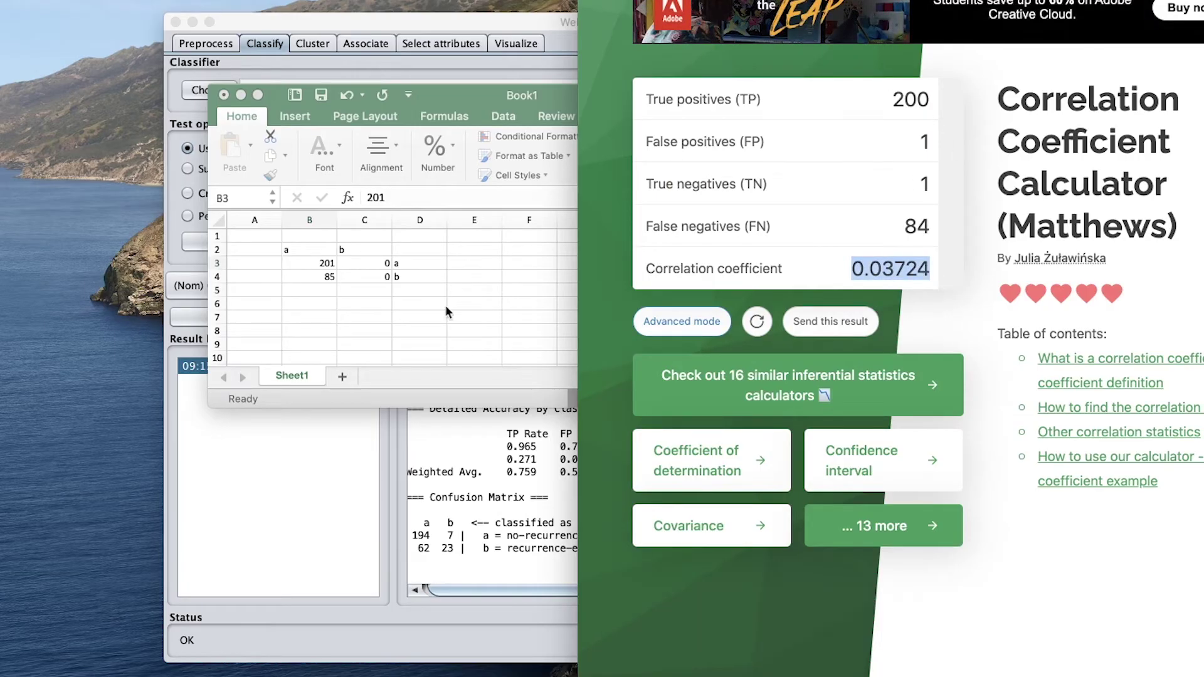
click(378, 291)
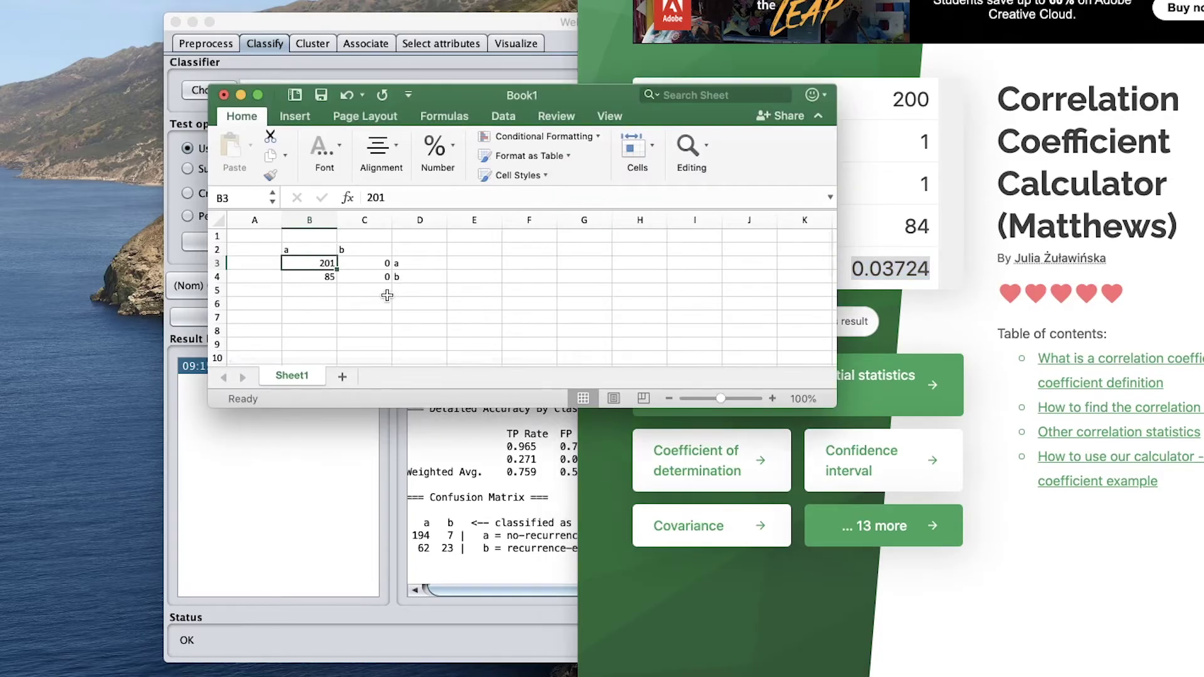
Close Book1 without saving and hide the browser to uncover Weka.
click(421, 292)
key(super+Tab)
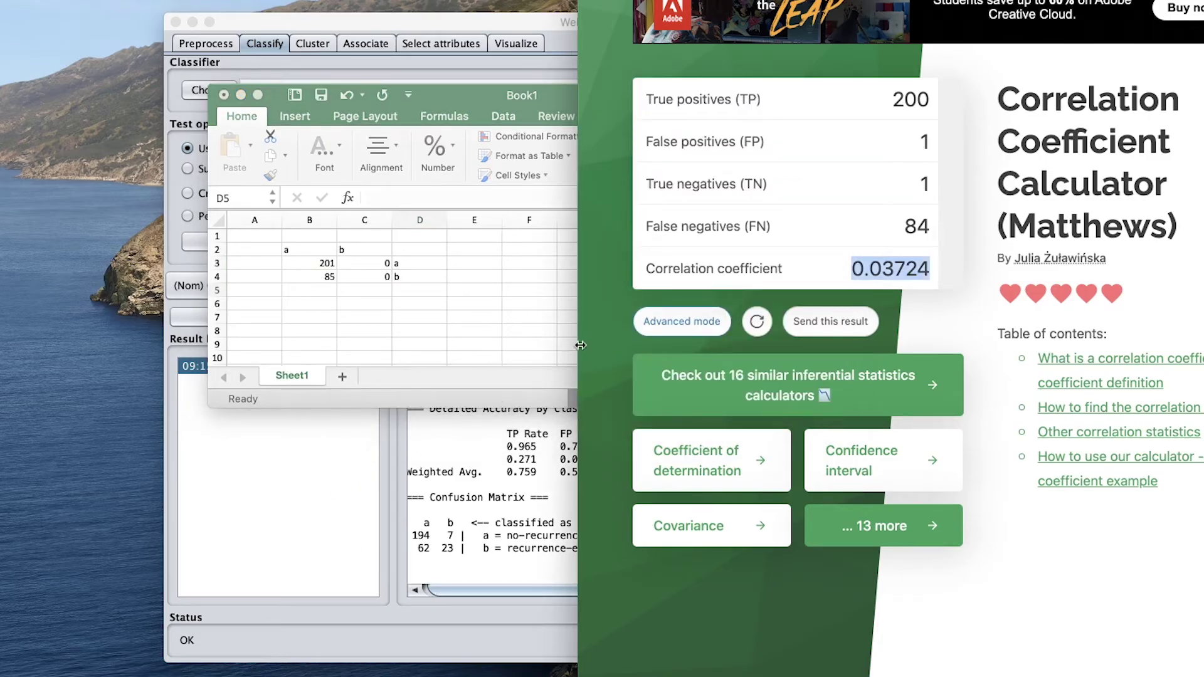
click(461, 99)
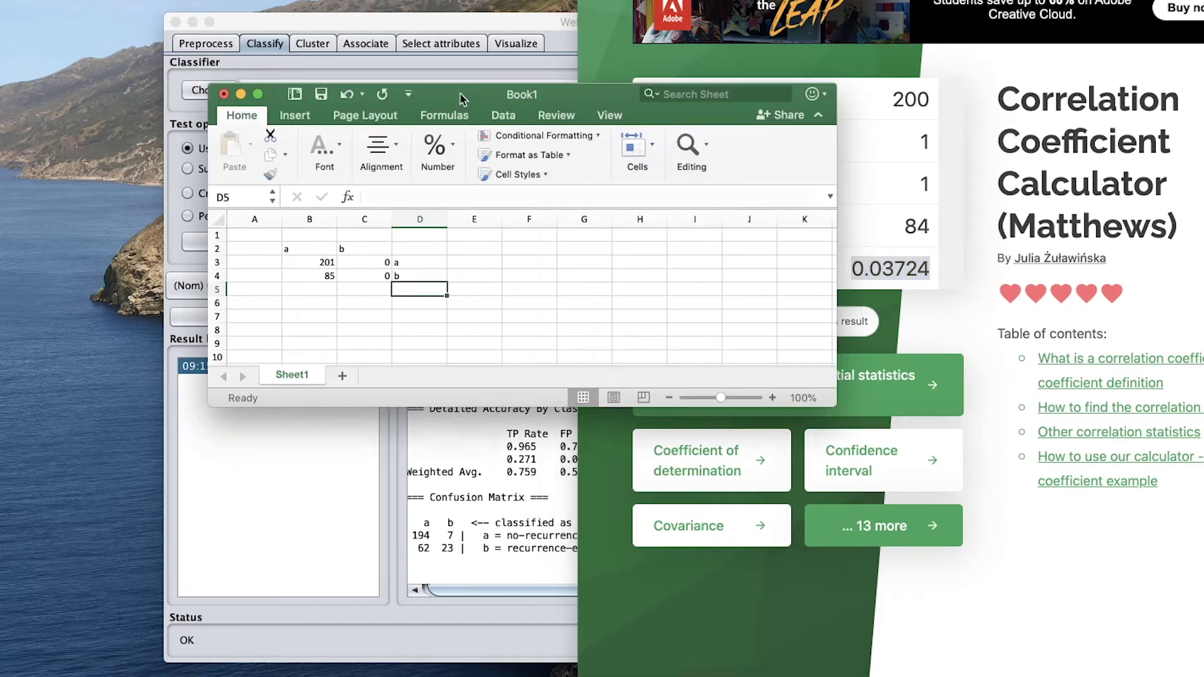
click(223, 94)
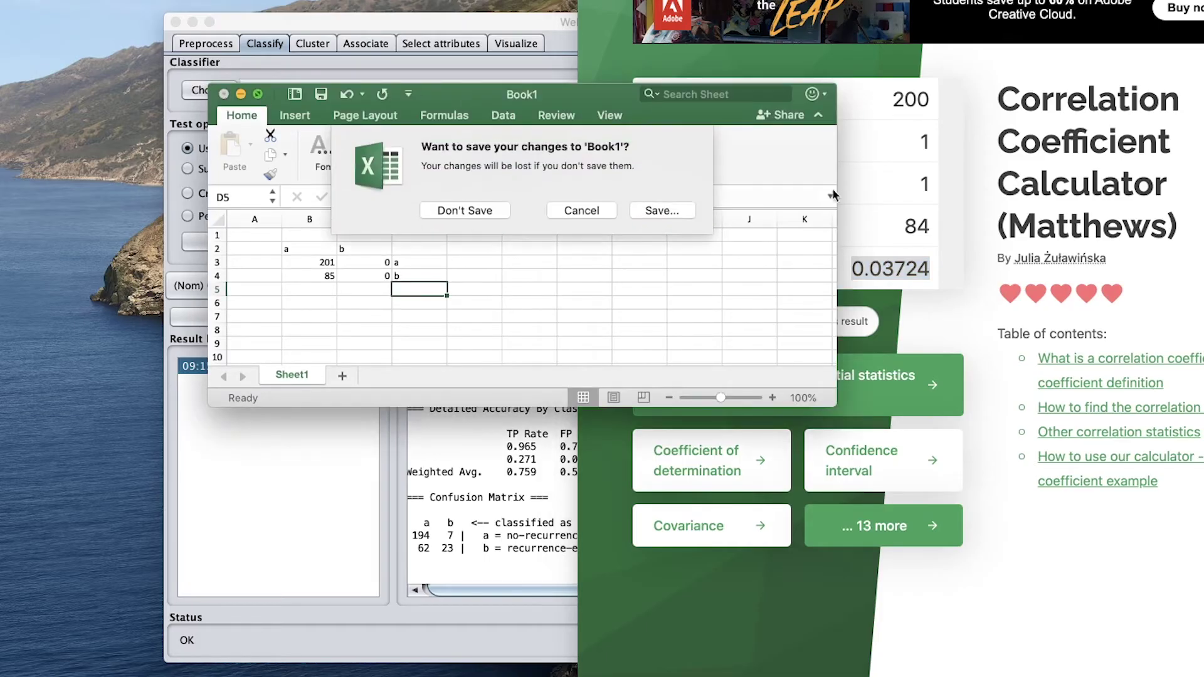
click(492, 210)
key(super+q)
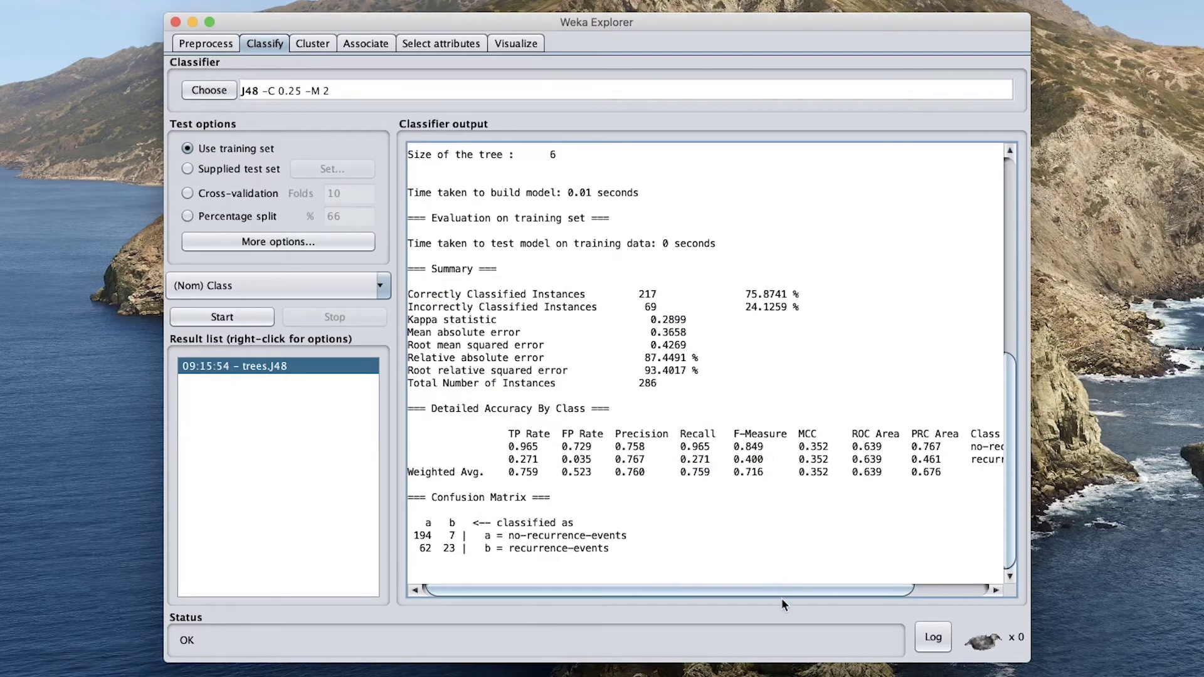
Run J48 with 10-fold cross-validation and compare it against the training-set result.
mouse_move(782, 592)
mouse_down()
mouse_move(880, 592)
mouse_move(777, 592)
mouse_up()
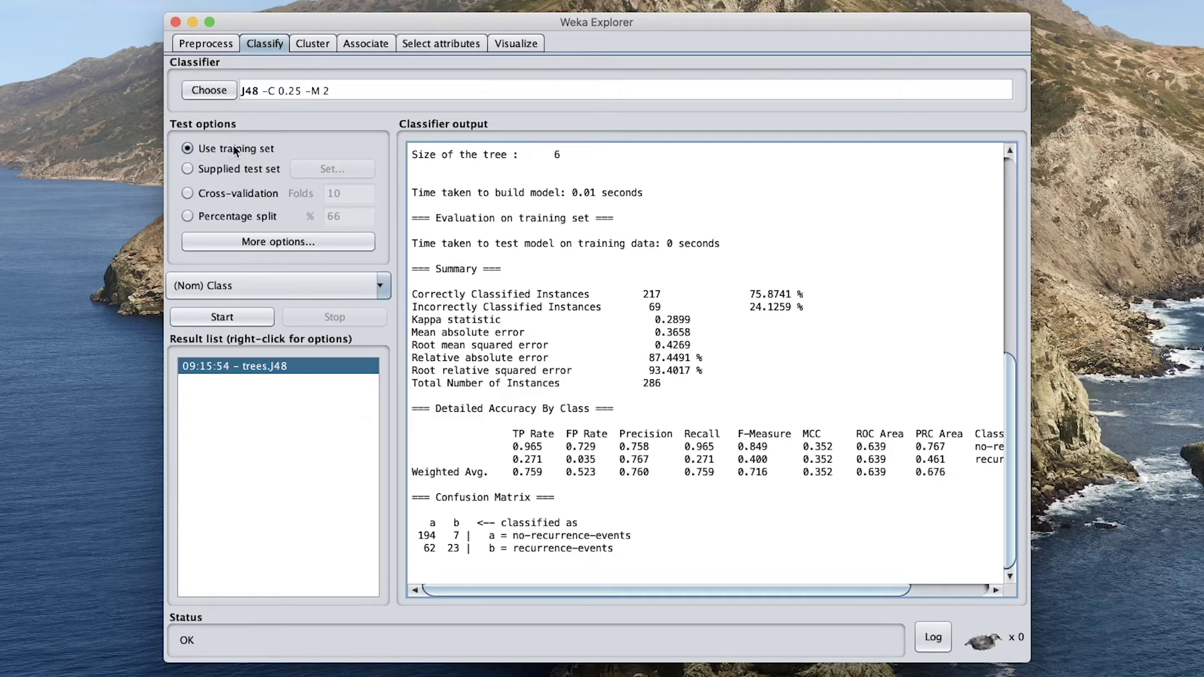
click(211, 192)
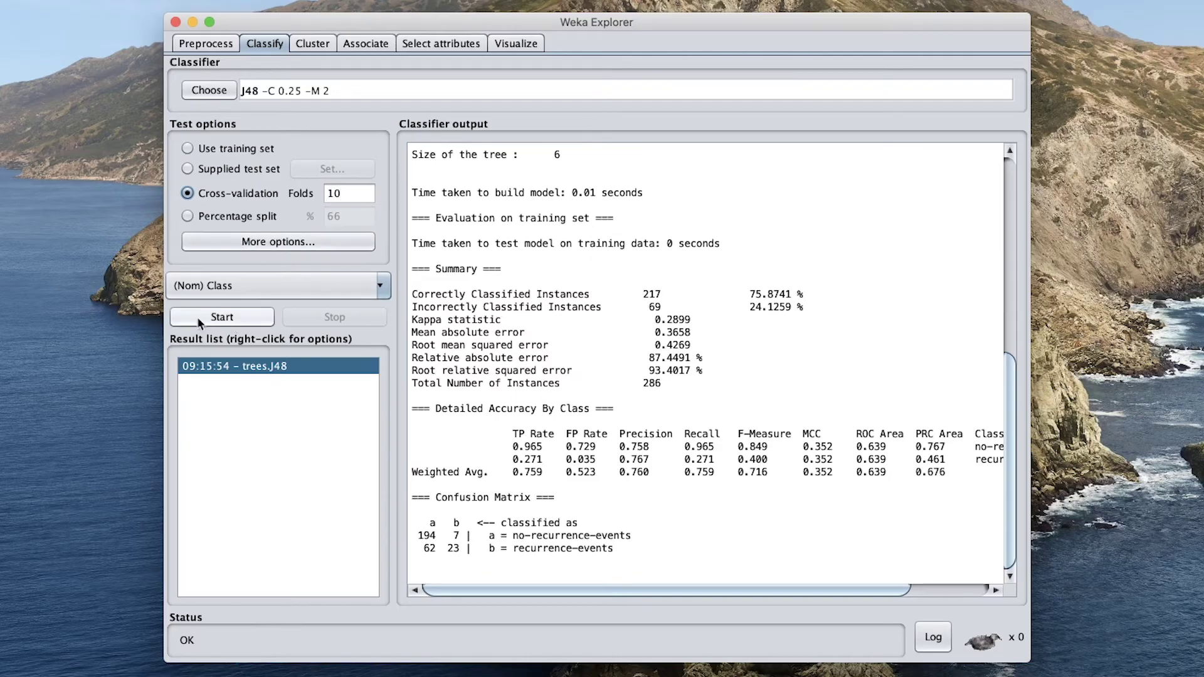
click(223, 318)
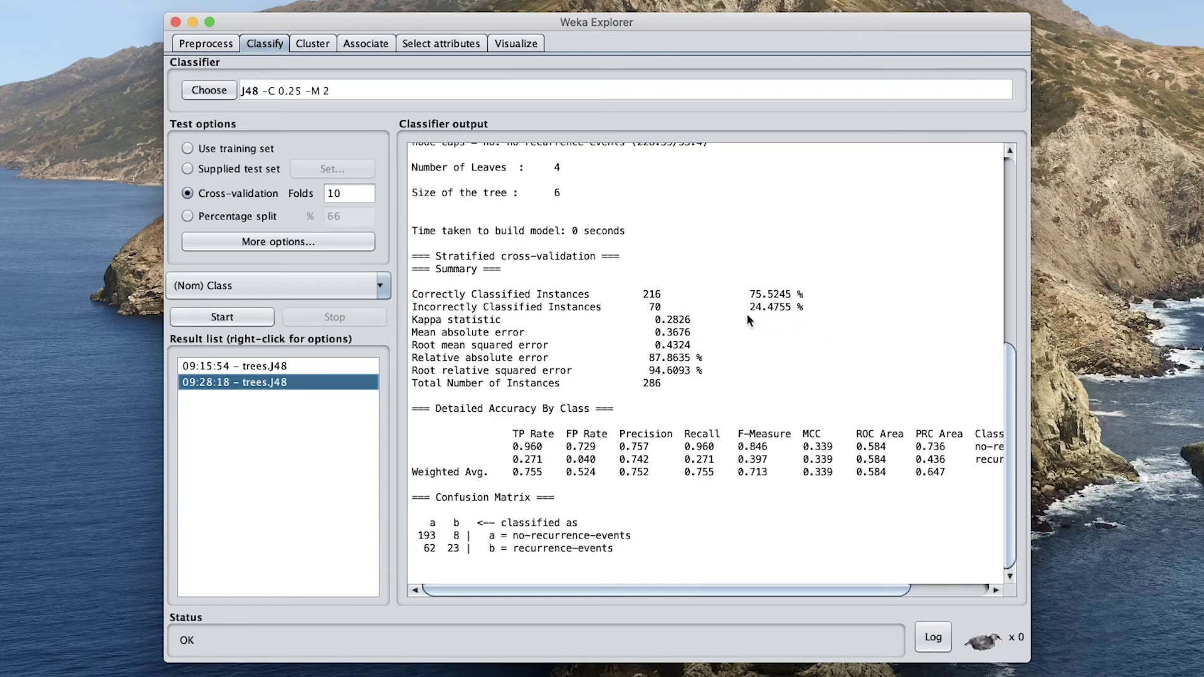
click(327, 366)
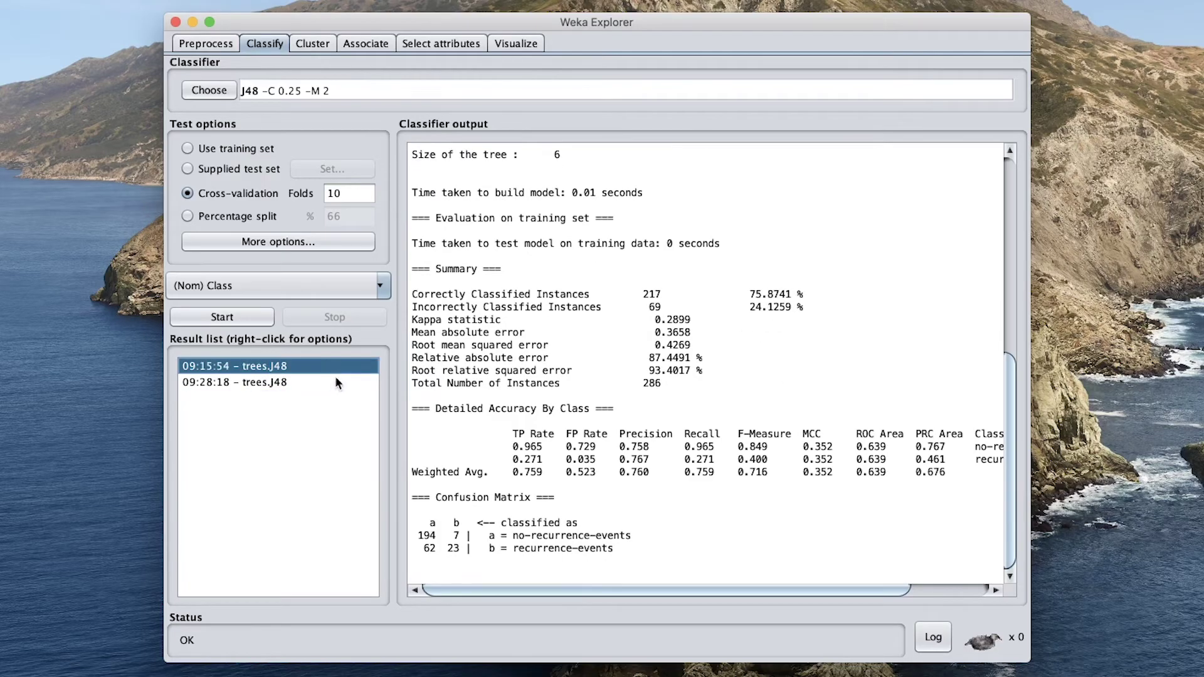
click(334, 380)
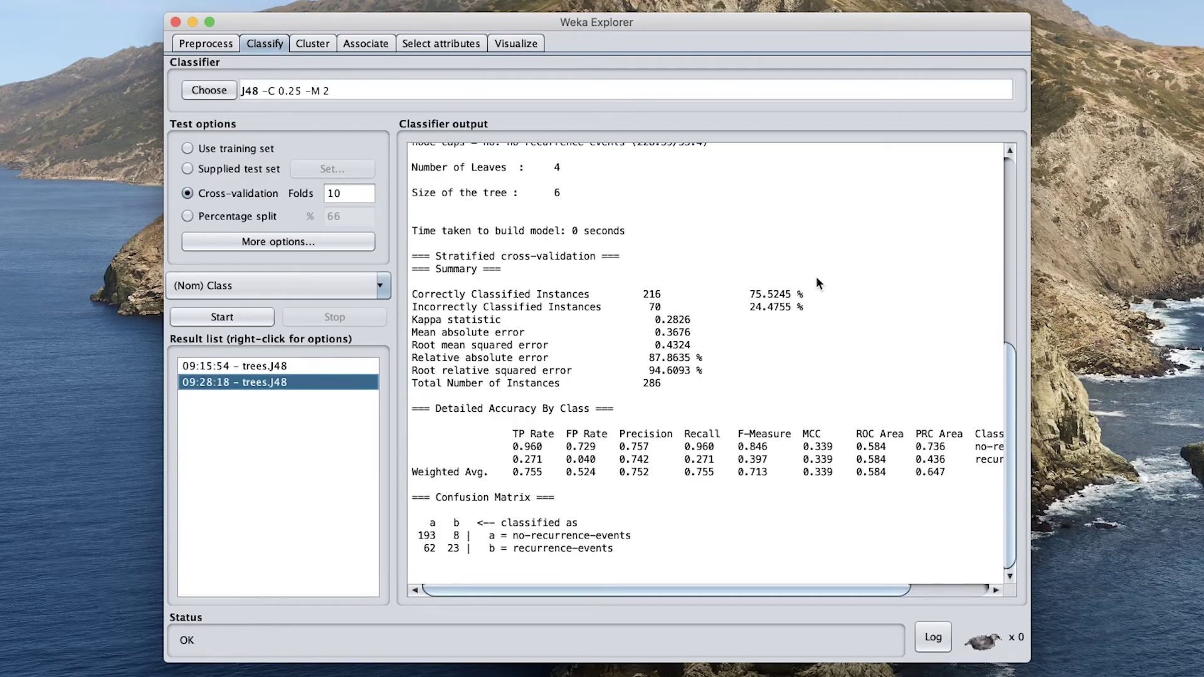
click(323, 366)
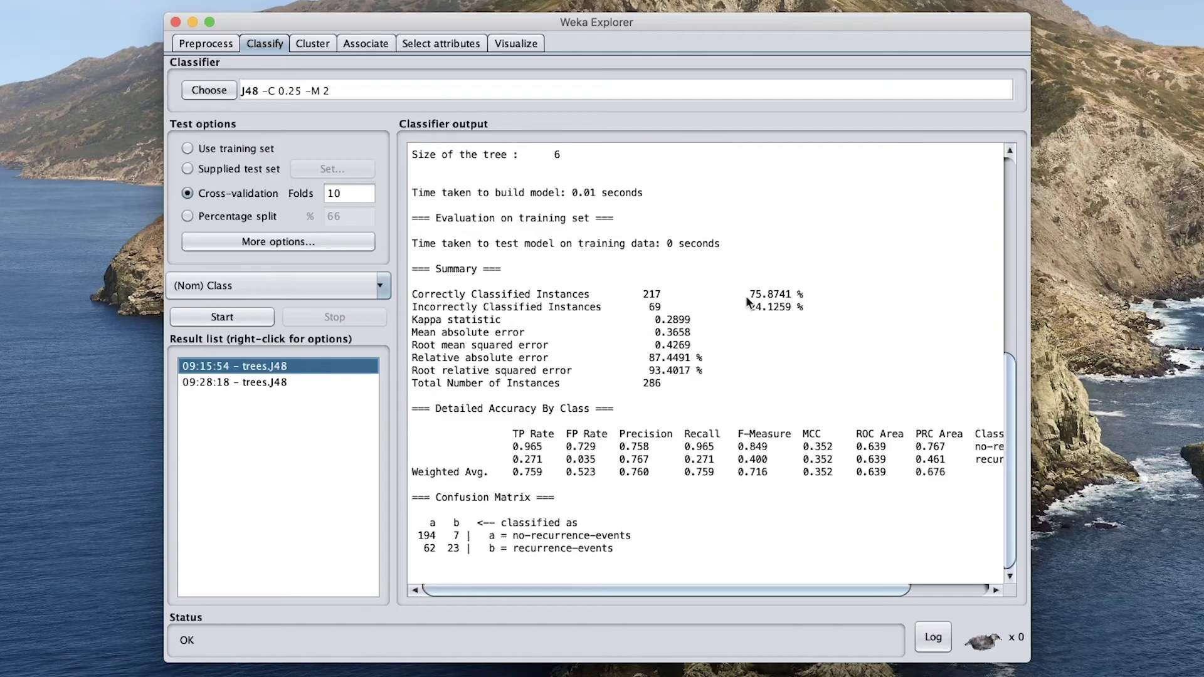
click(332, 380)
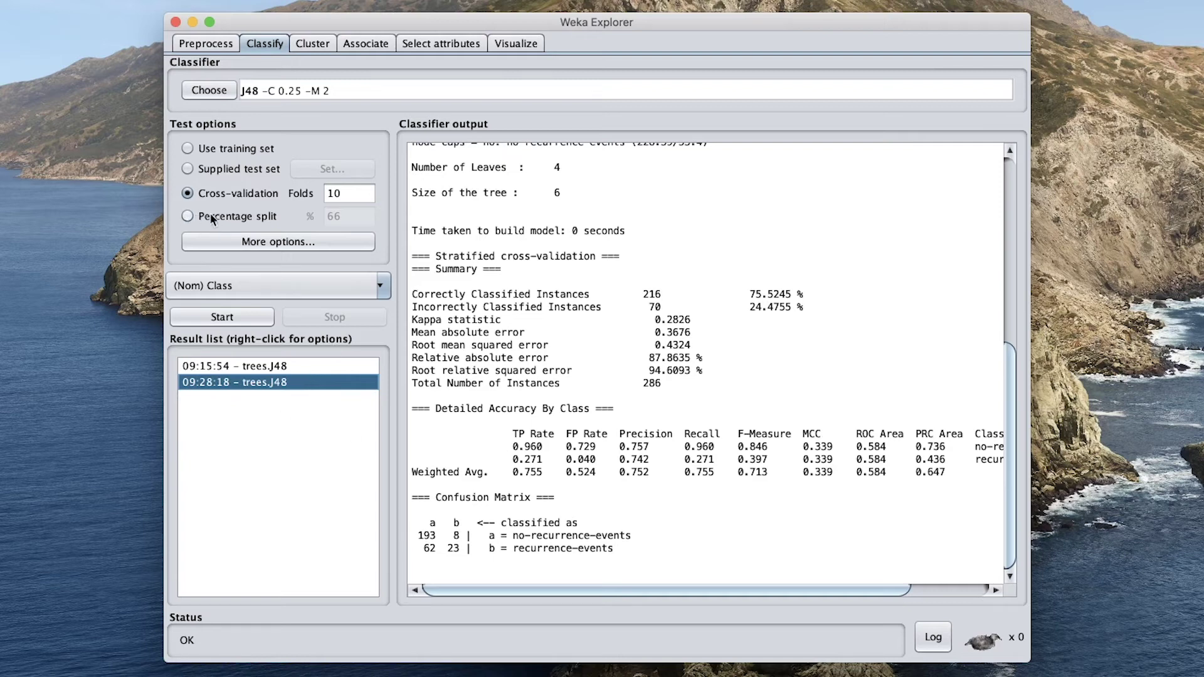
Run J48 on an 80% percentage split and review its 71.9298% summary and confusion matrix.
click(247, 217)
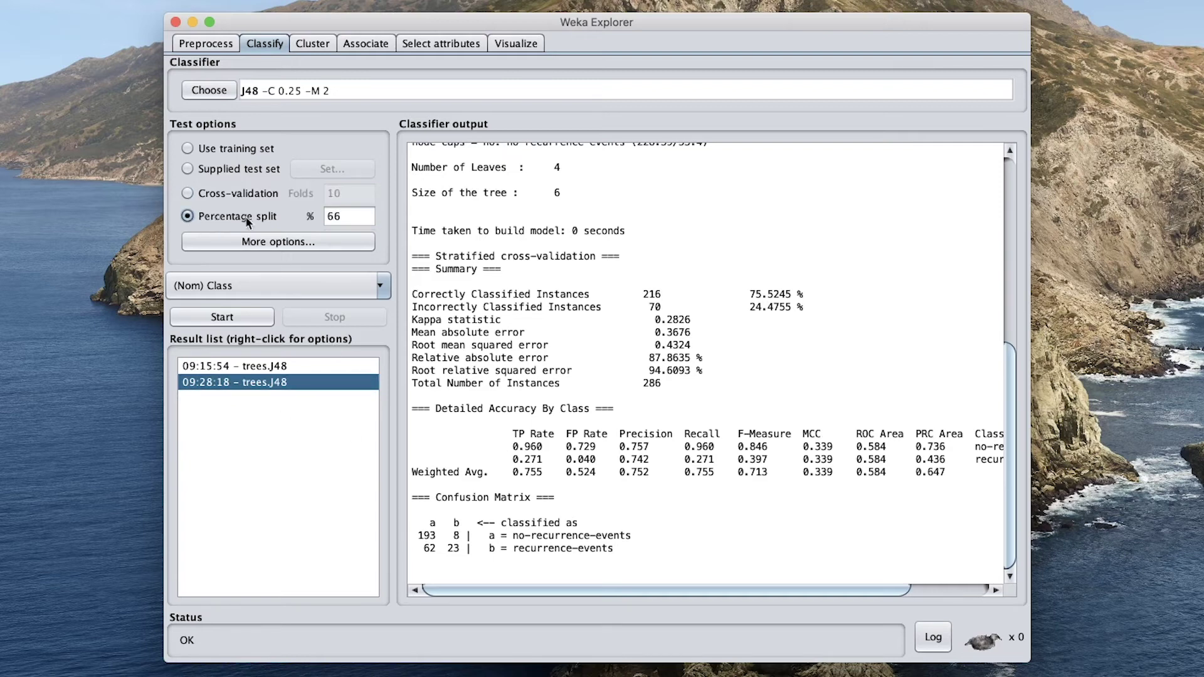
double_click(344, 217)
text(80)
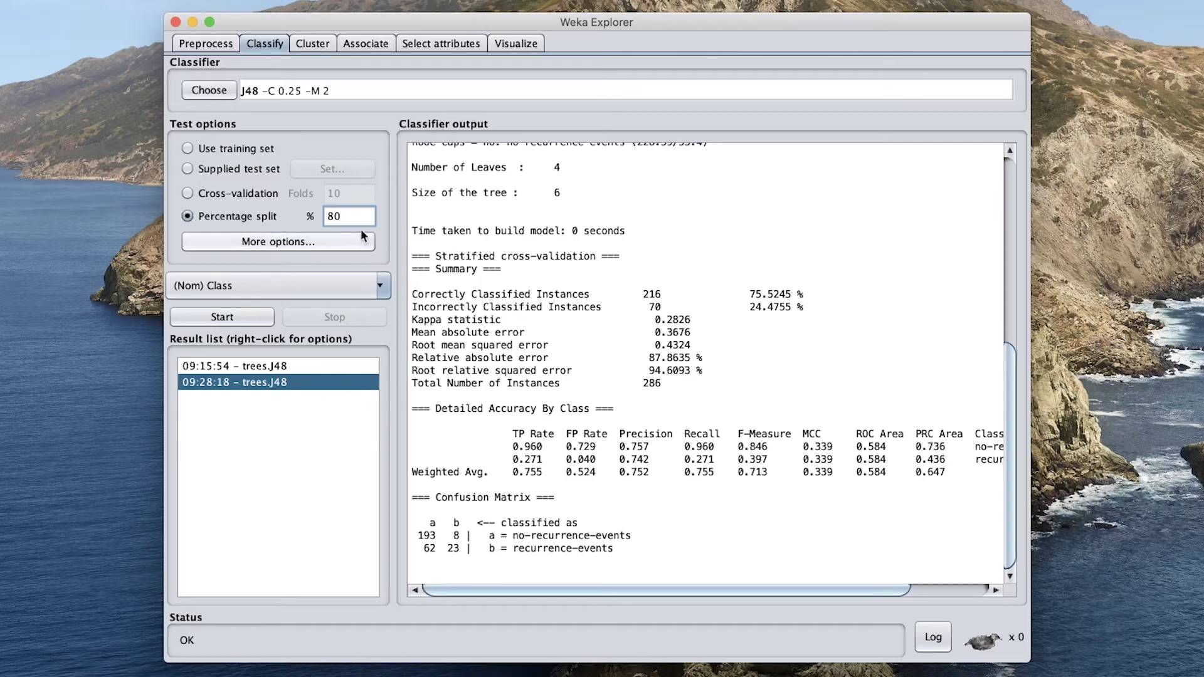
scroll(614, 437, up, 3)
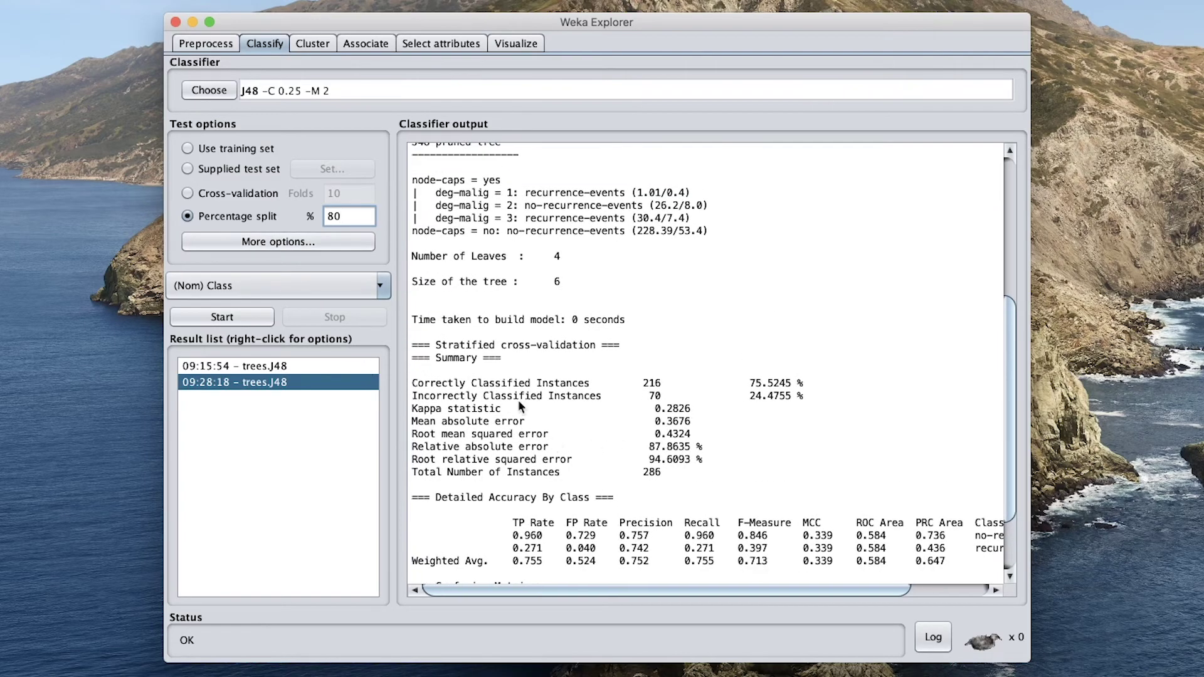
click(218, 318)
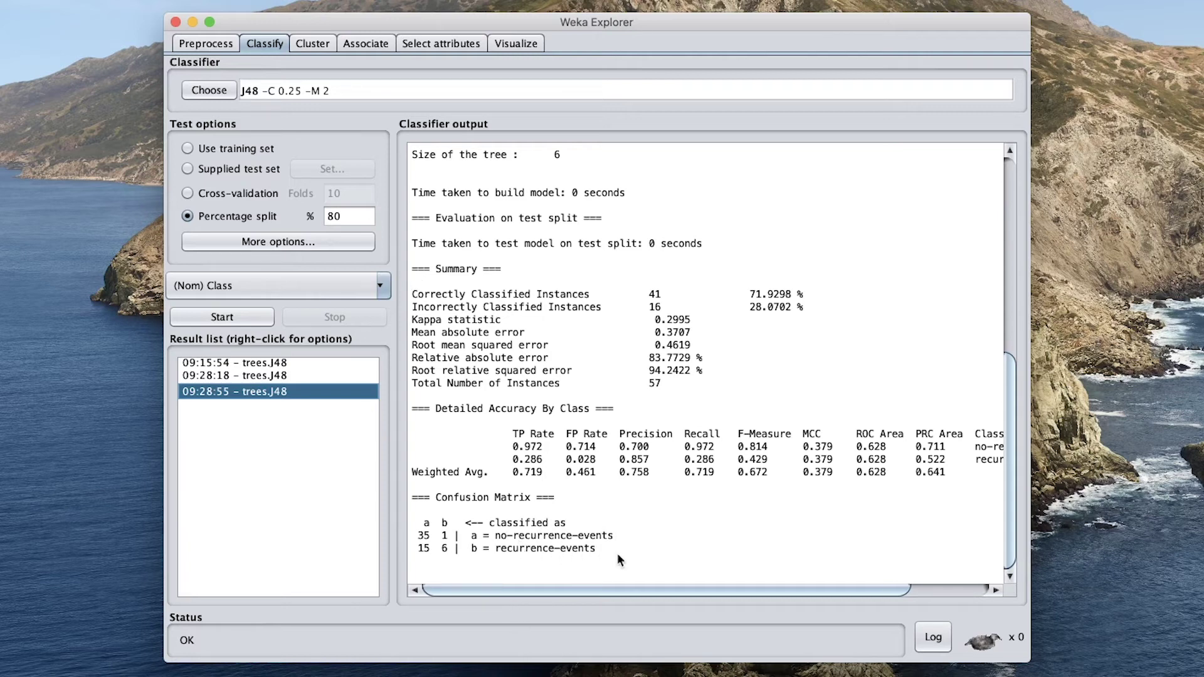
drag(617, 551, 411, 294)
click(433, 517)
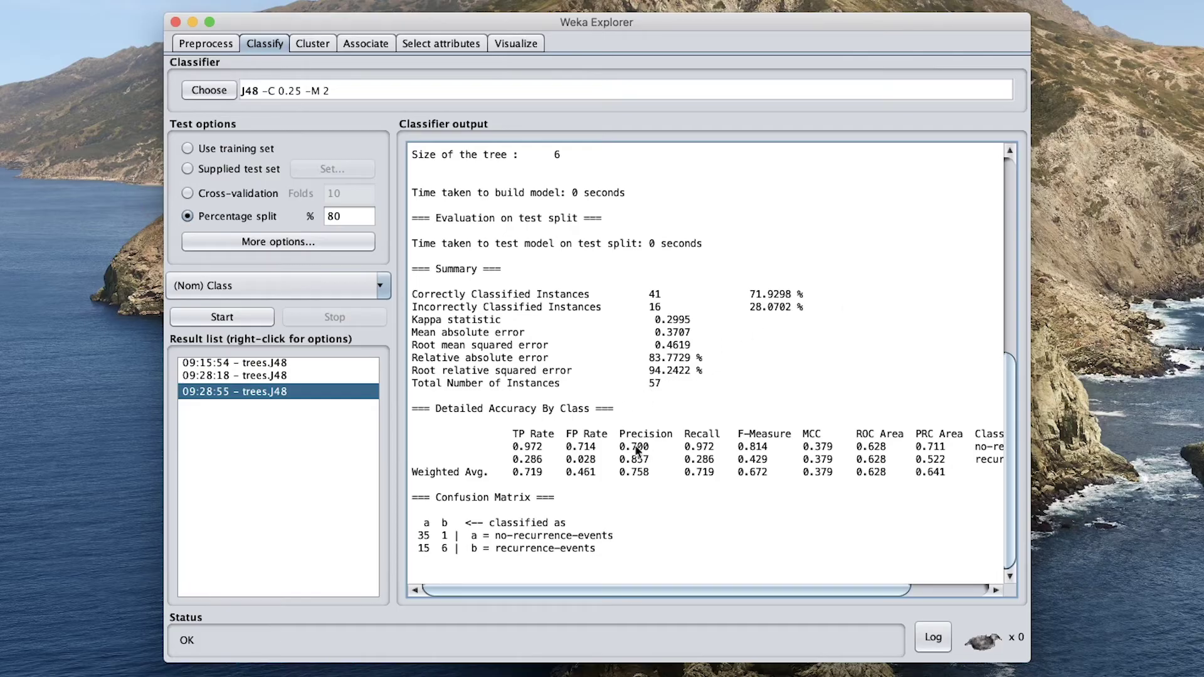
Replace J48 with RandomForest from the trees classifiers, keeping default options.
click(304, 364)
key(Down)
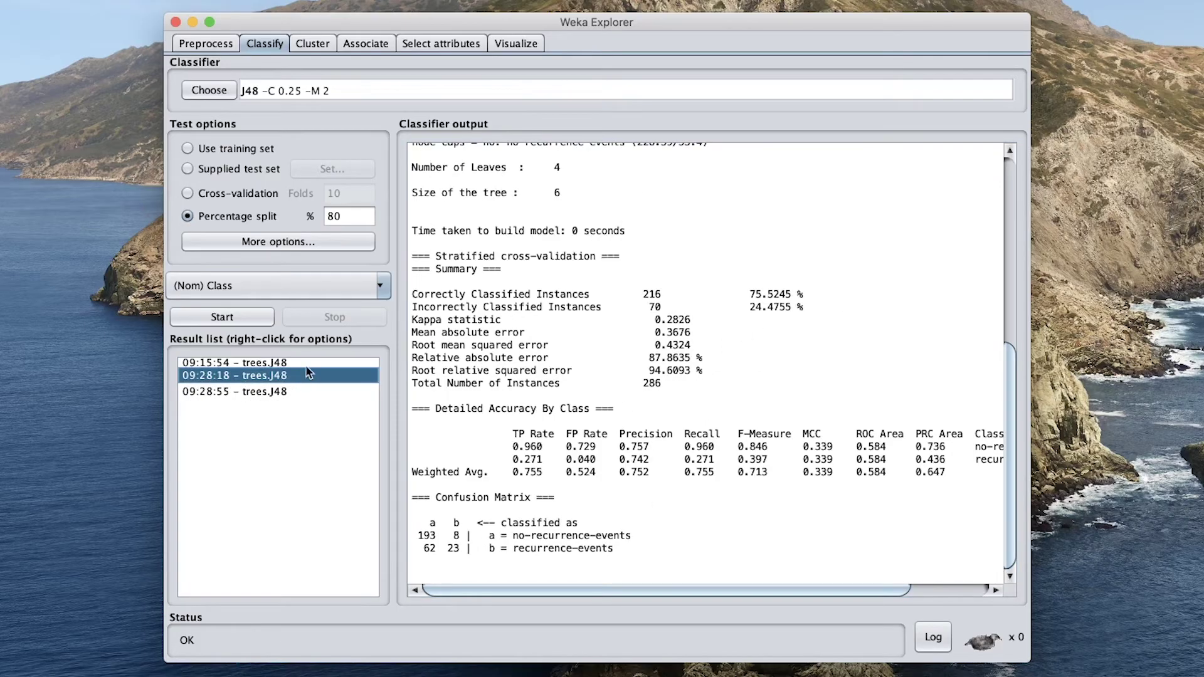
click(211, 92)
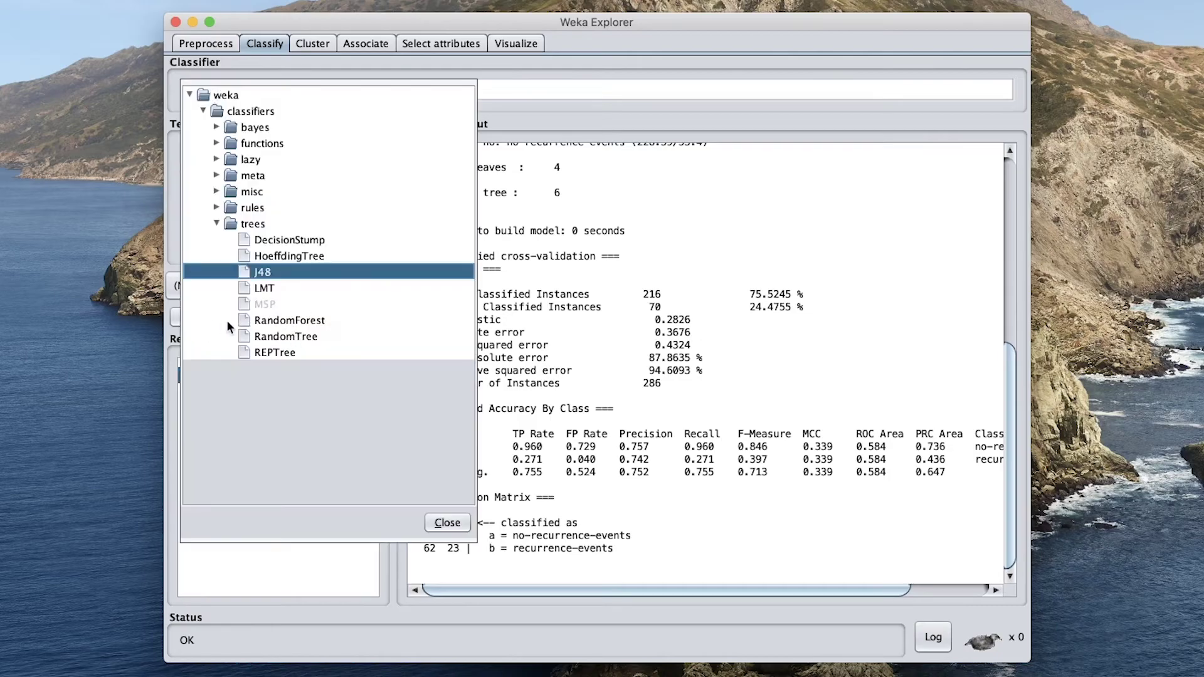
click(285, 320)
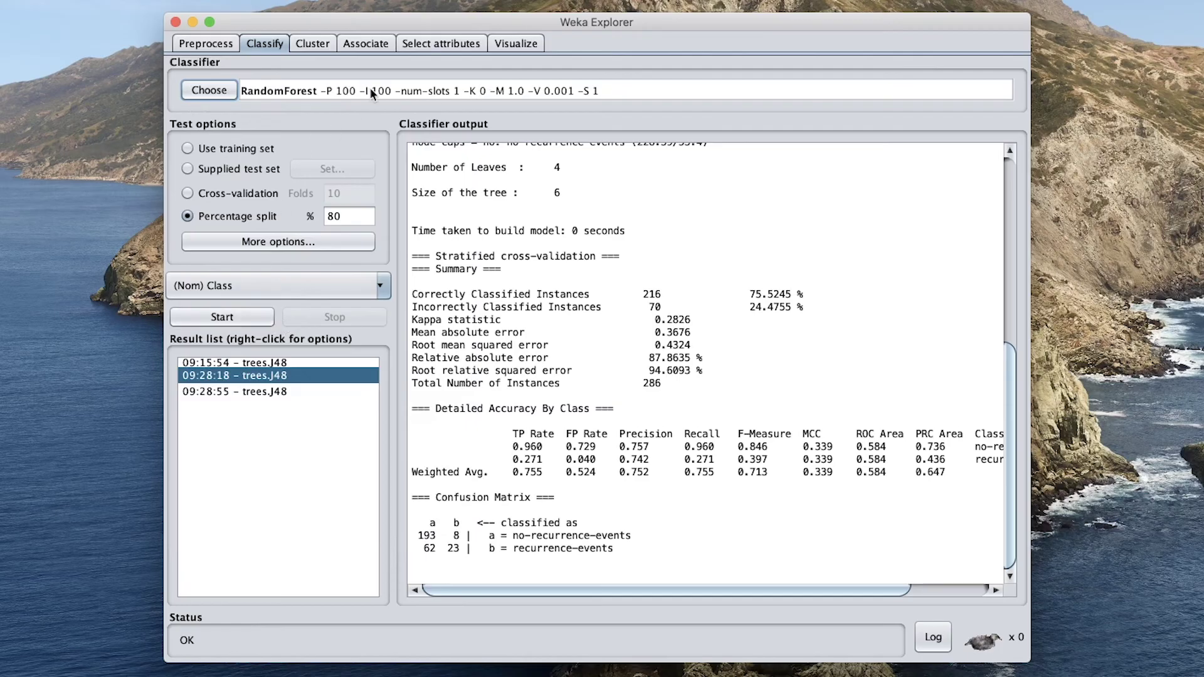
Run RandomForest on the training set (97.9021%) and with 10-fold cross-validation (69.5804%).
click(265, 395)
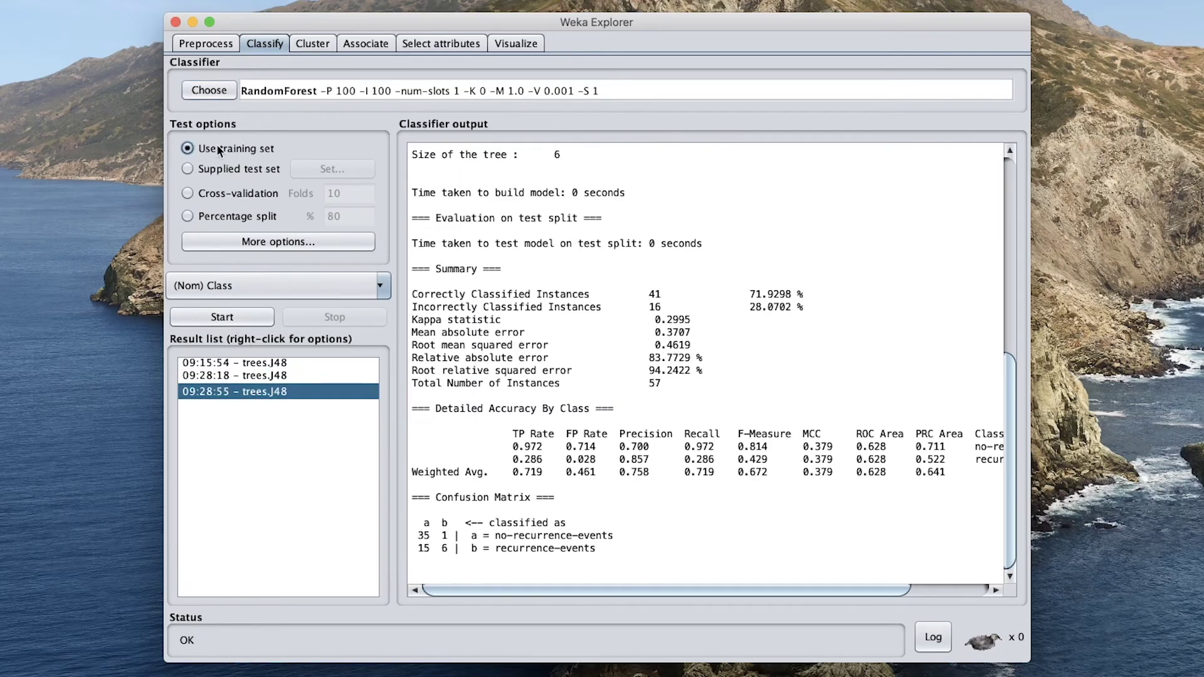
click(222, 317)
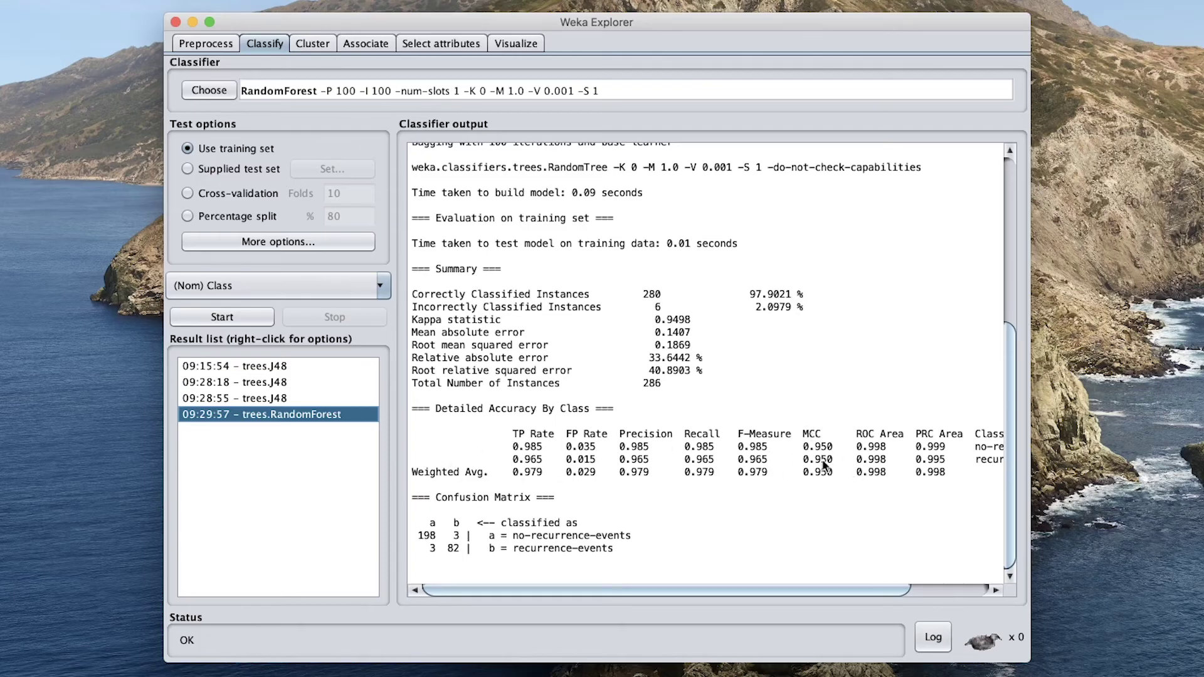
click(200, 194)
click(230, 317)
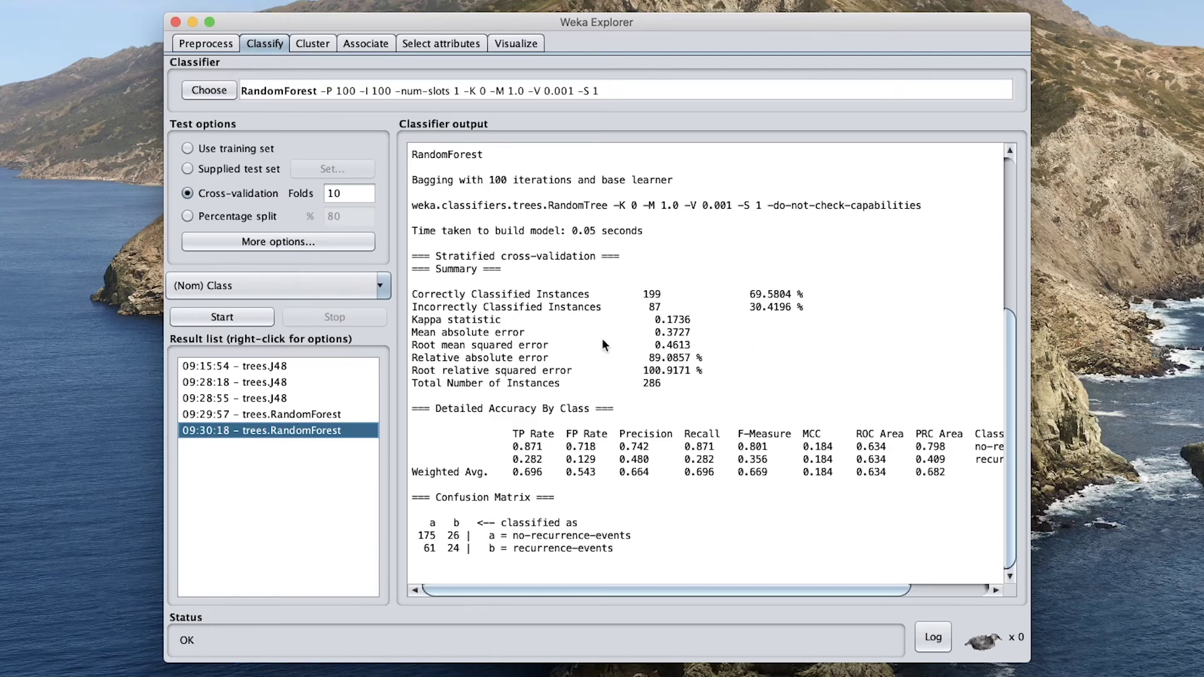
Rerun RandomForest on an 80% percentage split, getting 41 of 57 correct (71.9298%).
scroll(742, 297, up, 5)
click(197, 216)
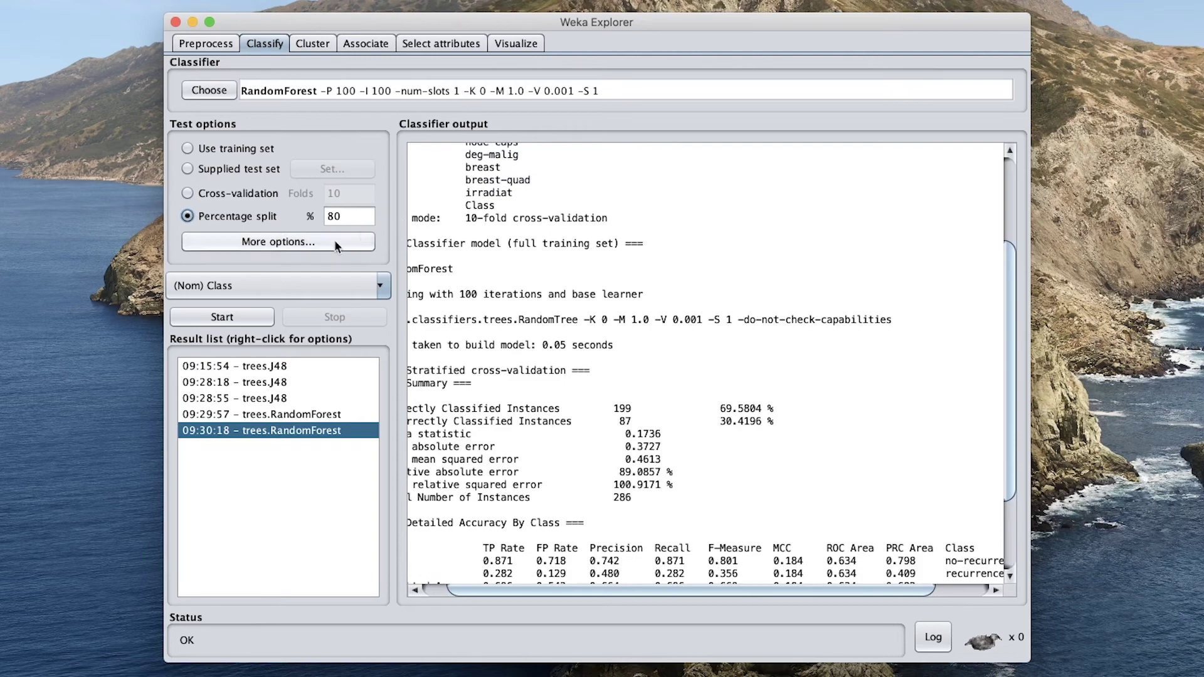
click(221, 318)
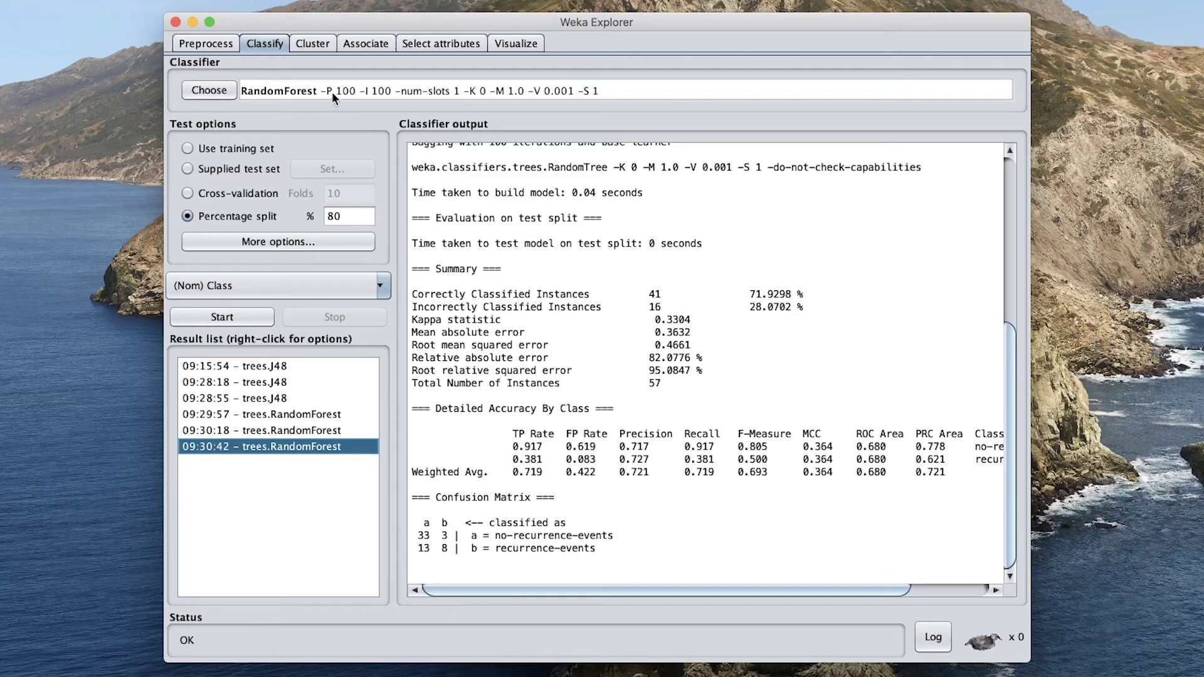
Open the RandomForest options and read through the classifier's help description.
click(437, 92)
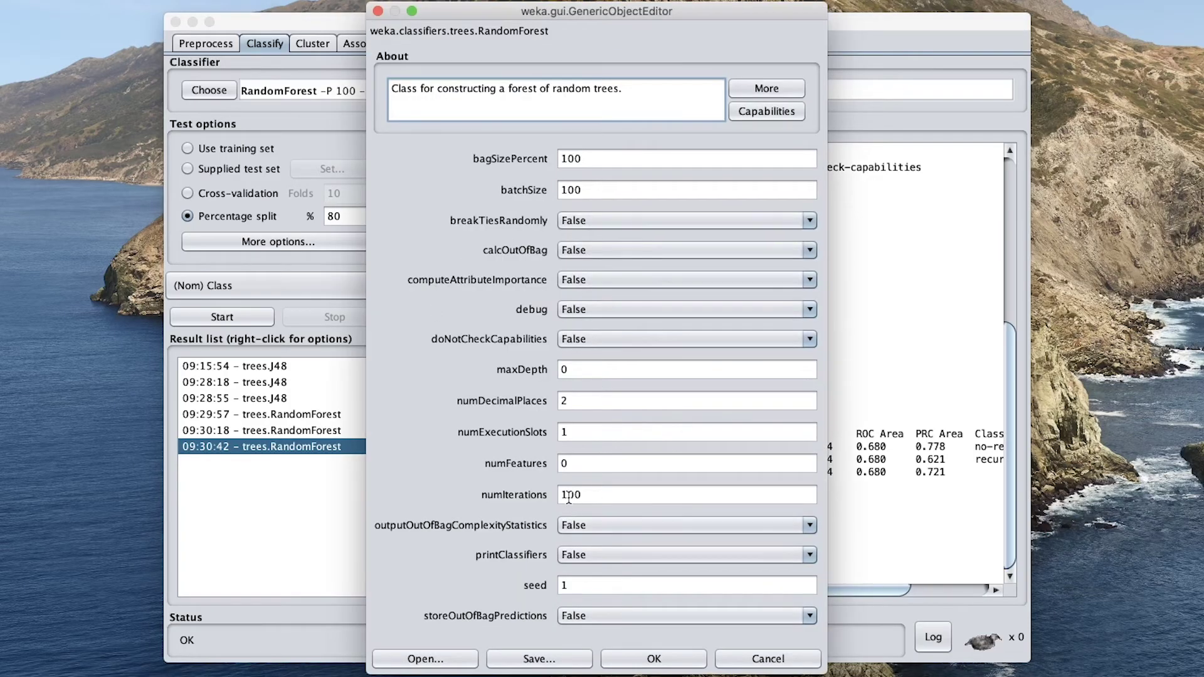
click(786, 92)
scroll(1059, 189, down, 10)
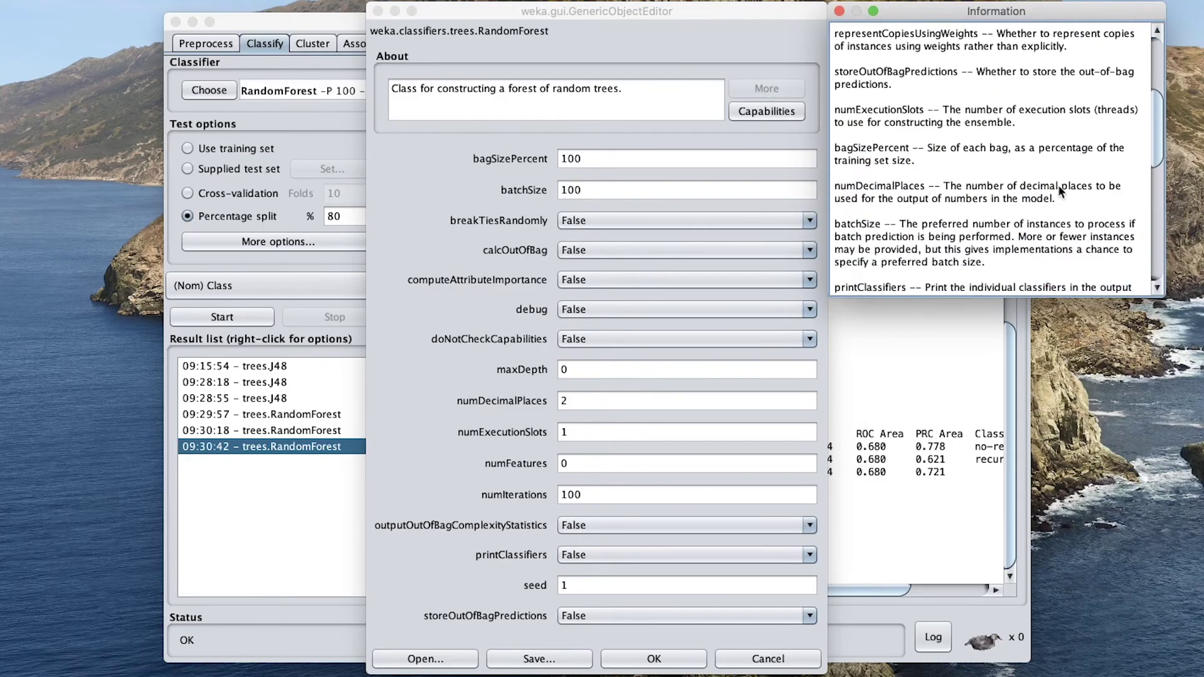
scroll(1057, 185, up, 6)
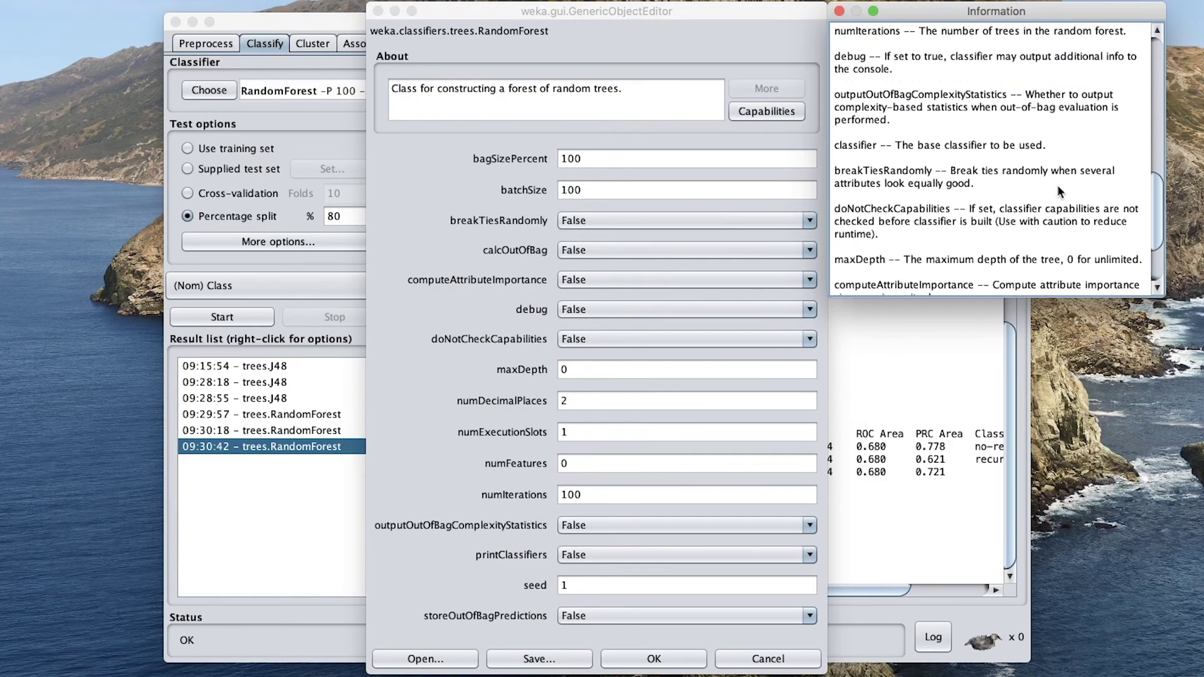
scroll(963, 182, up, 6)
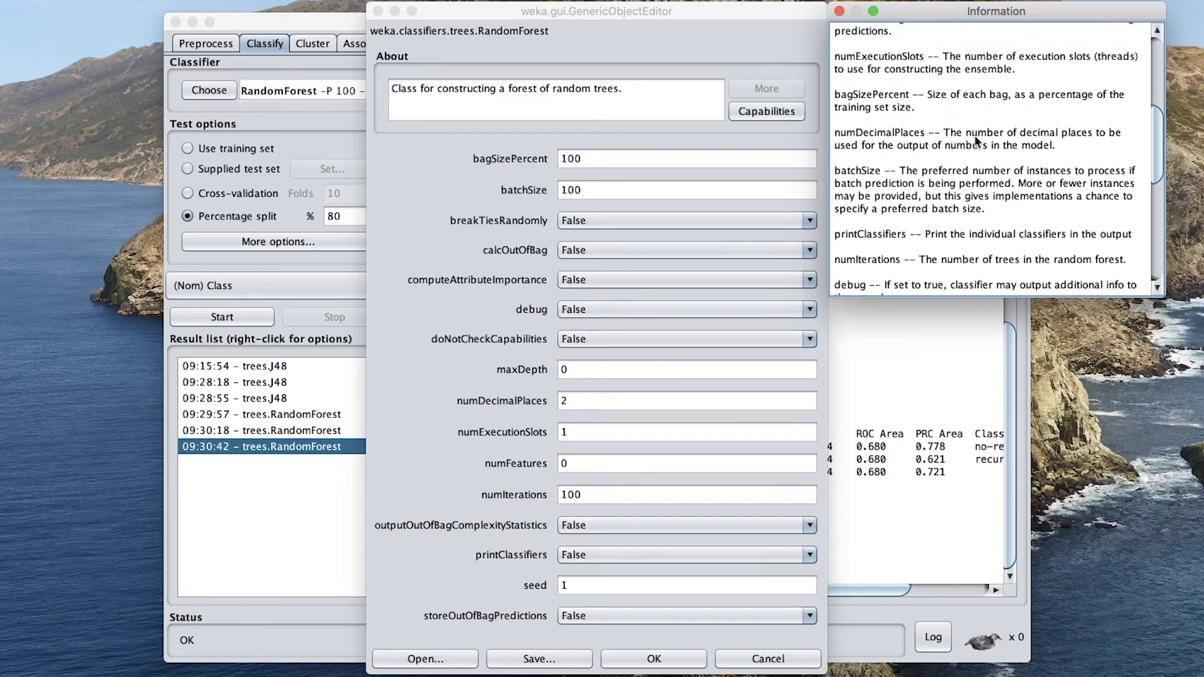
scroll(973, 139, up, 1)
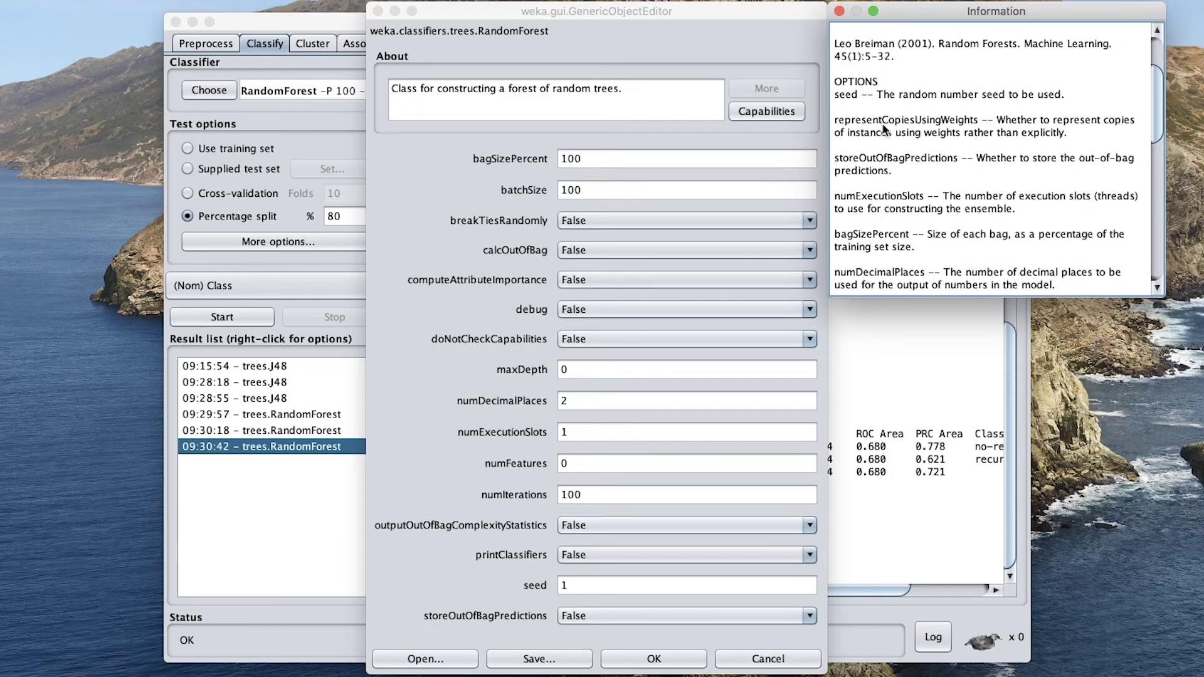
scroll(884, 129, down, 7)
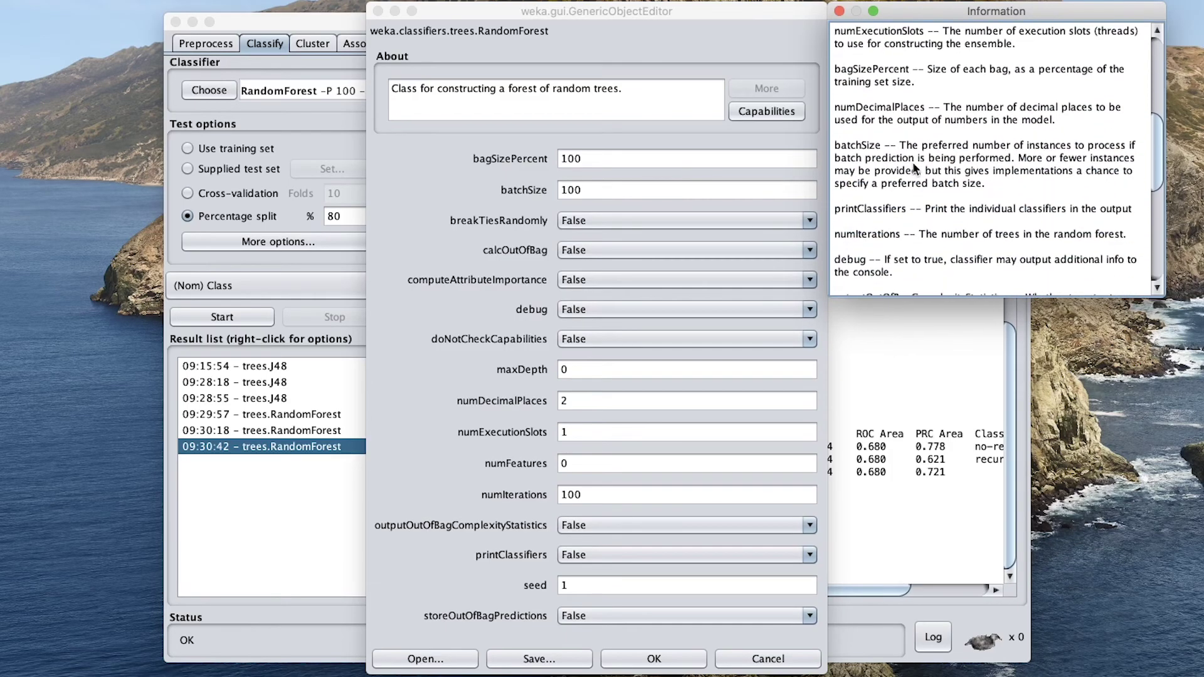
scroll(941, 170, down, 3)
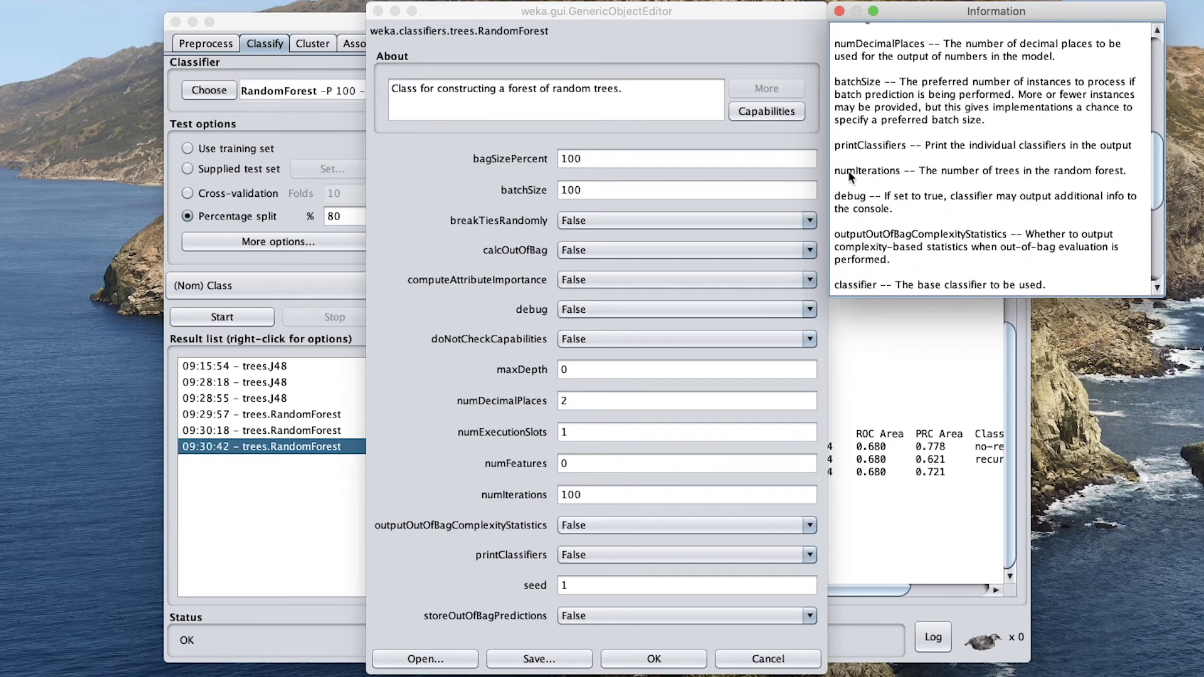
Confirm numIterations means number of trees, then select the current iteration count 100 for editing.
double_click(877, 171)
click(949, 168)
drag(984, 170, 1039, 170)
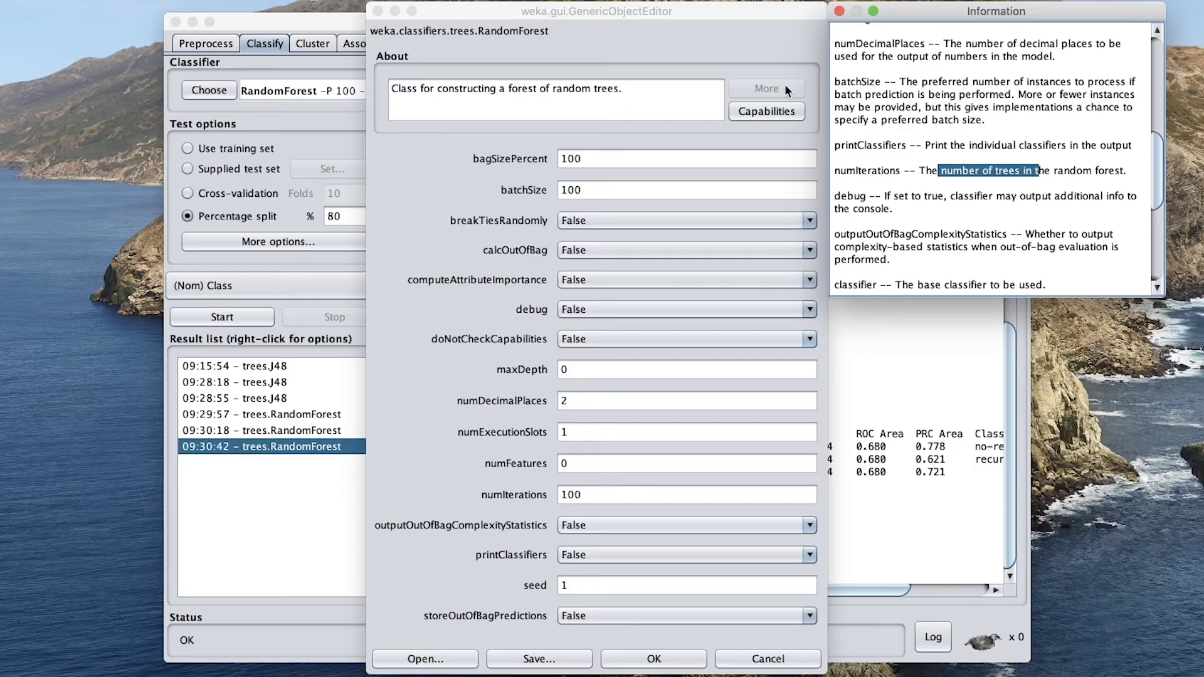
click(839, 11)
drag(568, 495, 561, 495)
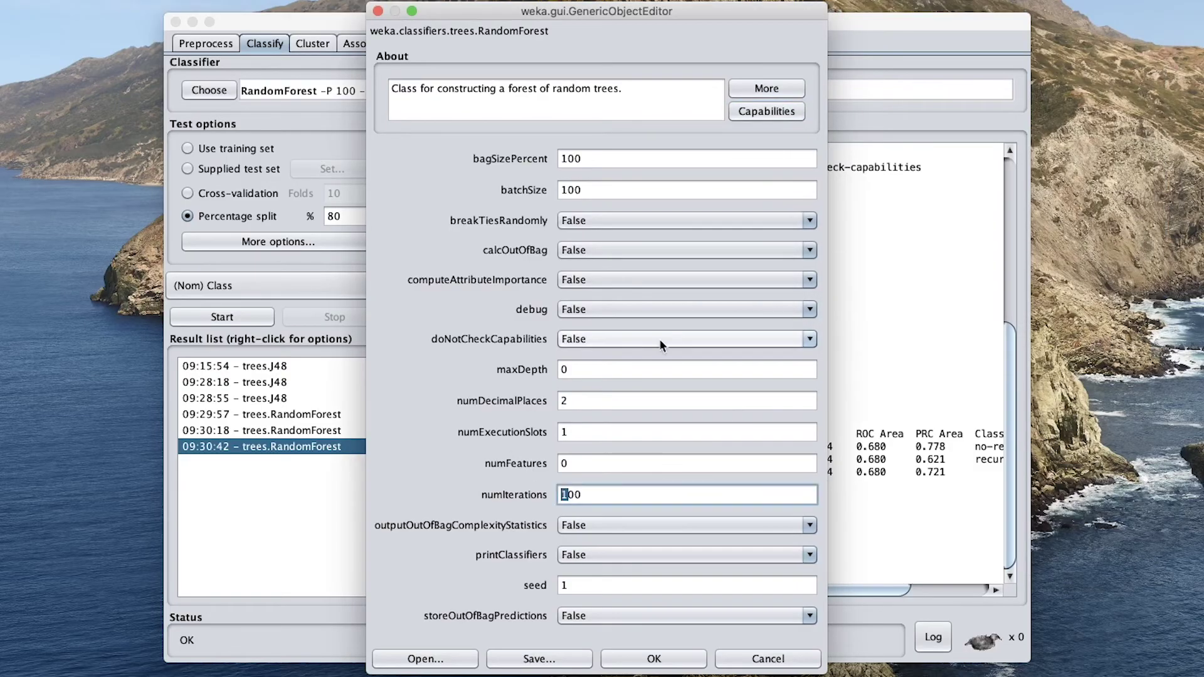
Apply 500 iterations and run the 500-tree RandomForest on the 80% split (68.4211%).
text(5)
click(661, 658)
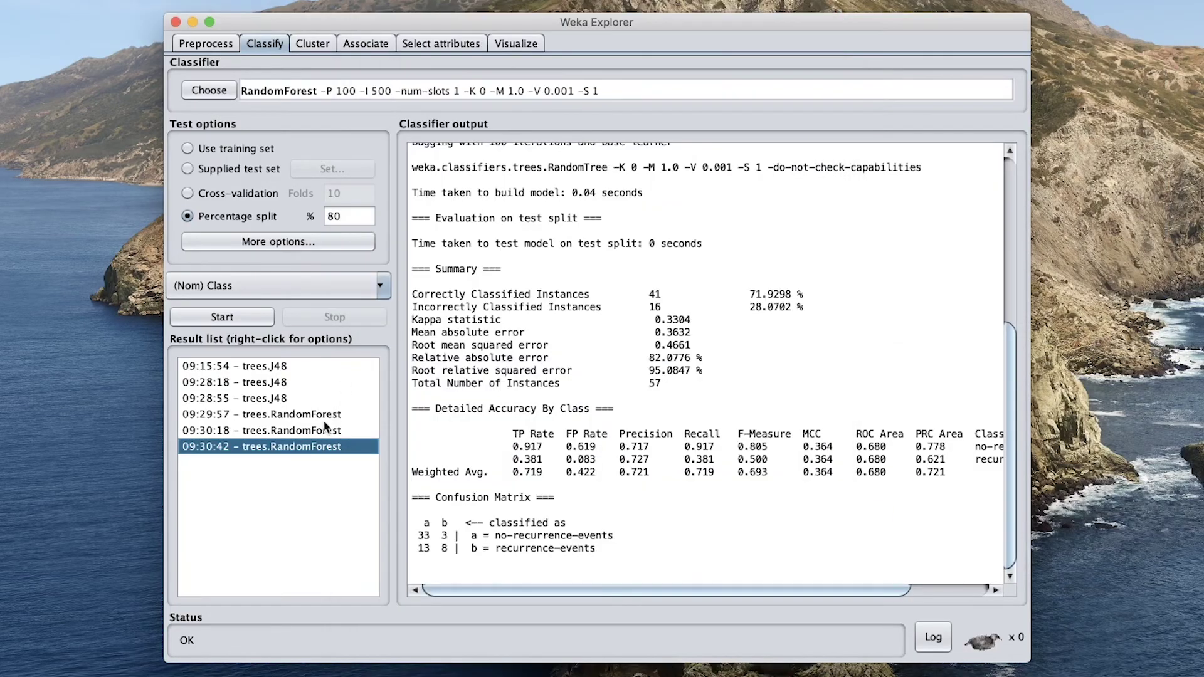
click(221, 317)
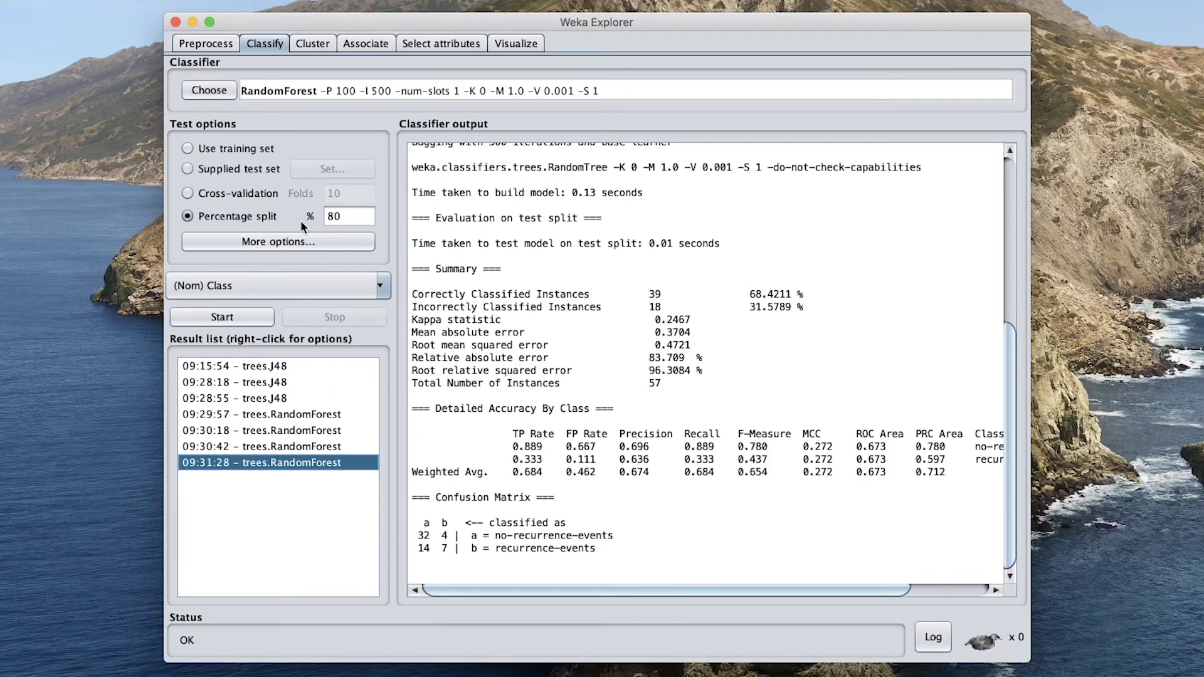
click(312, 447)
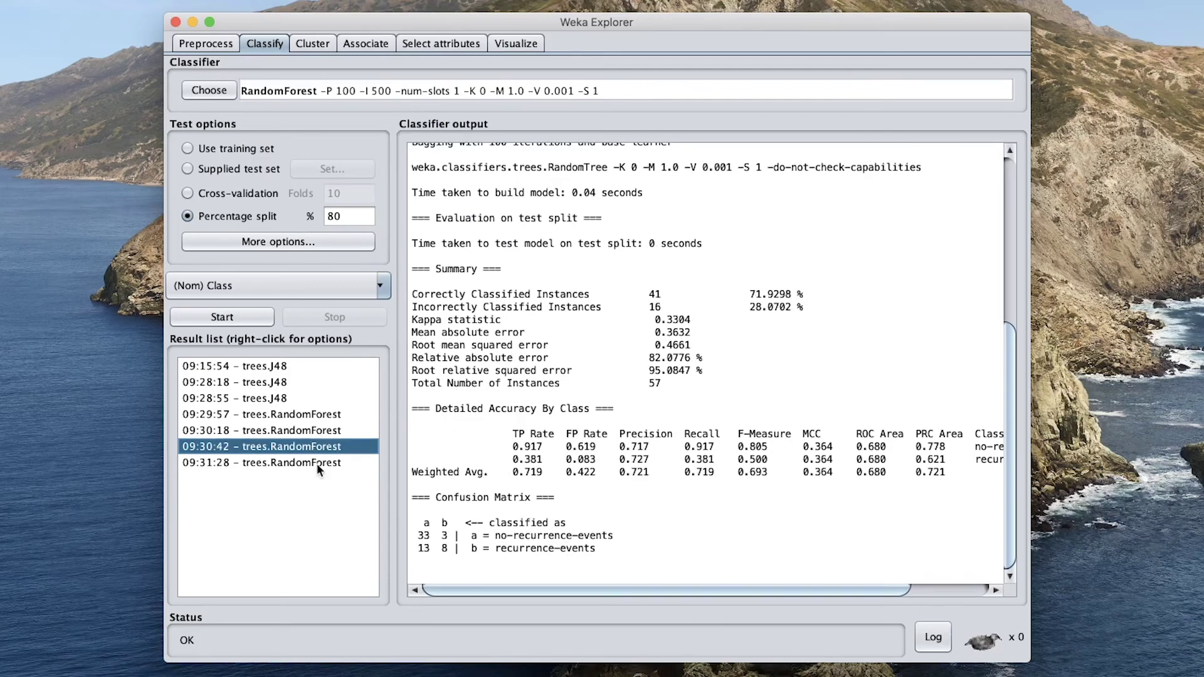
click(316, 463)
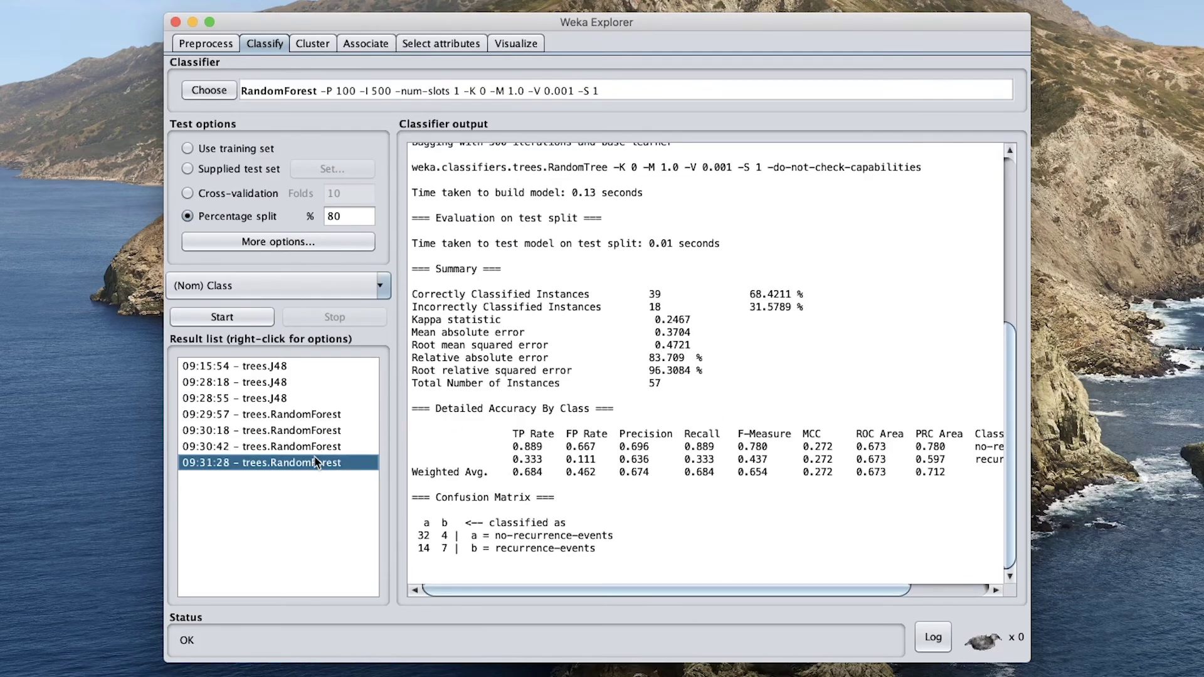
Run the 500-tree RandomForest with cross-validation (70.6294%) and on the training set (97.9021%).
click(220, 191)
click(221, 316)
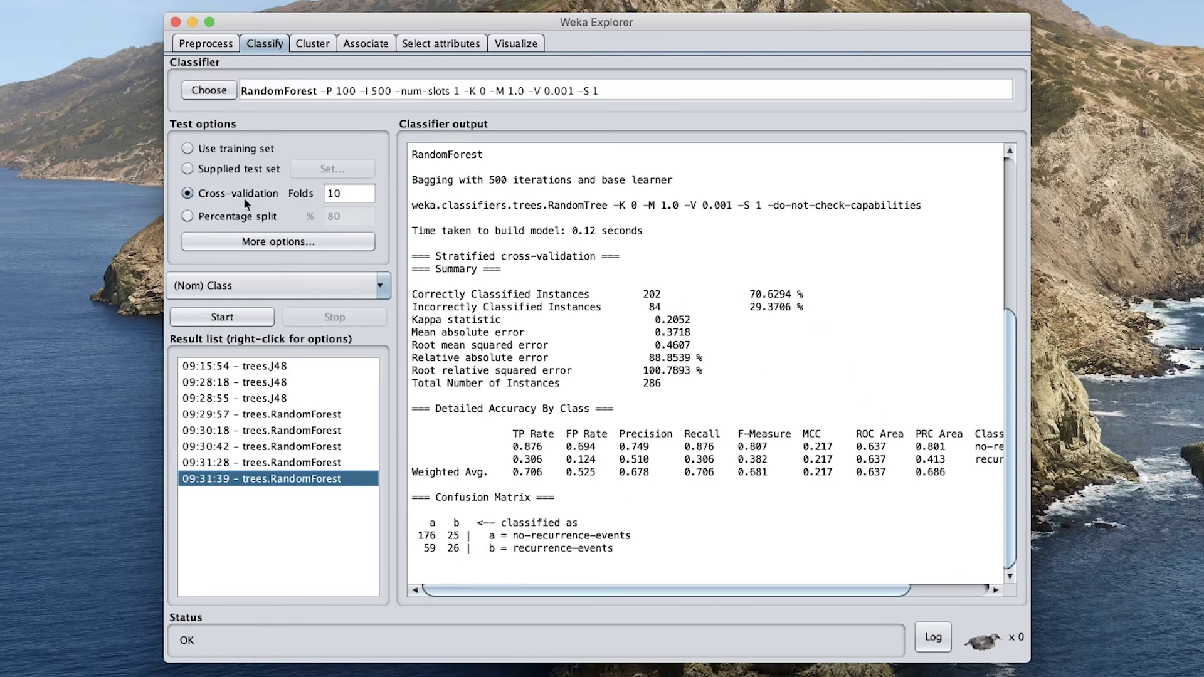
click(220, 148)
click(232, 314)
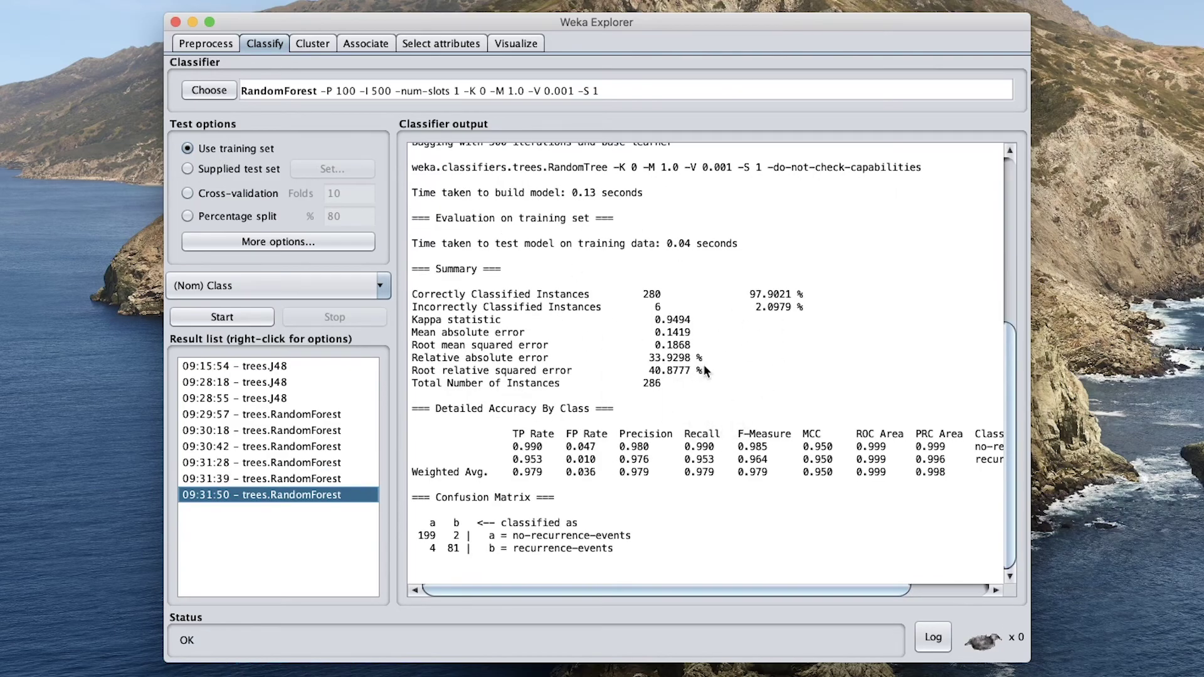
Switch to the Preprocess view showing Class: 201 no-recurrence and 85 recurrence events.
click(205, 49)
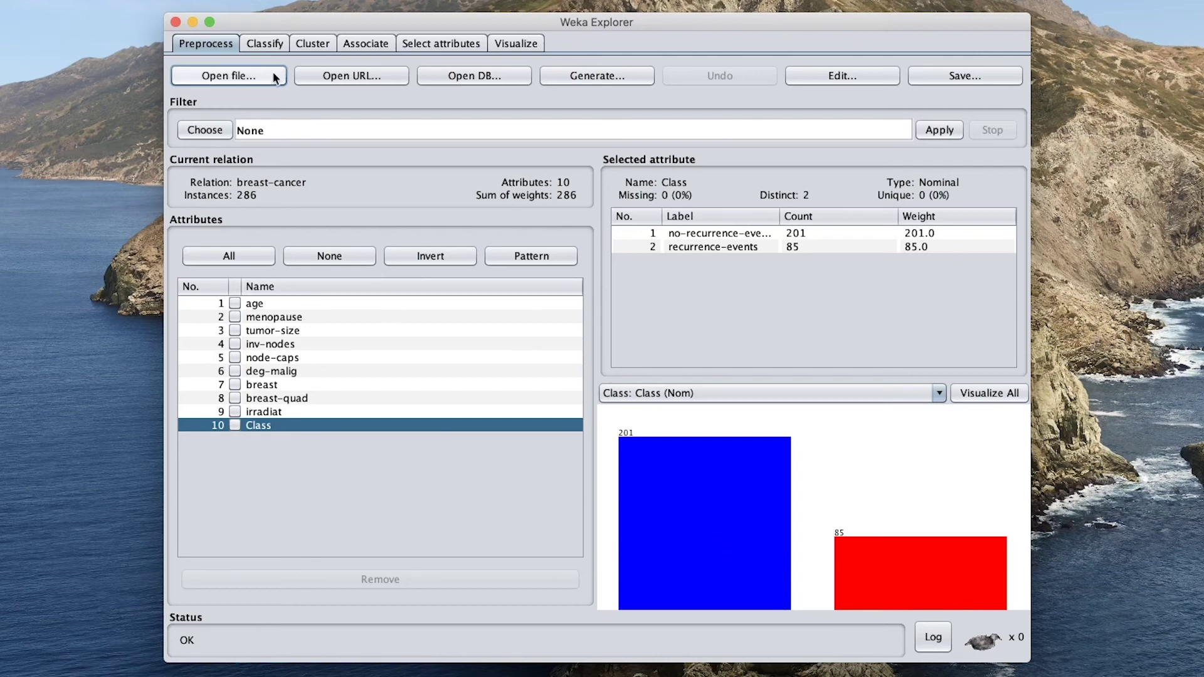
Back on the Classify tab, choose functions > MultilayerPerceptron as the classifier.
click(264, 43)
click(207, 92)
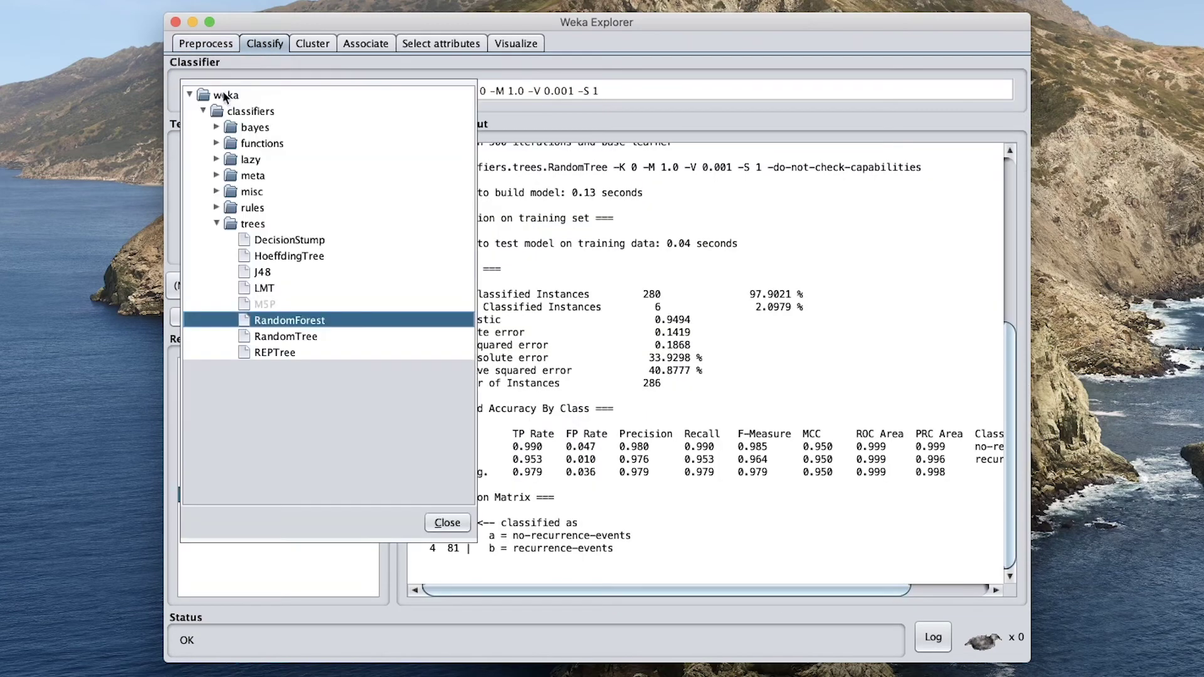
click(217, 143)
click(297, 209)
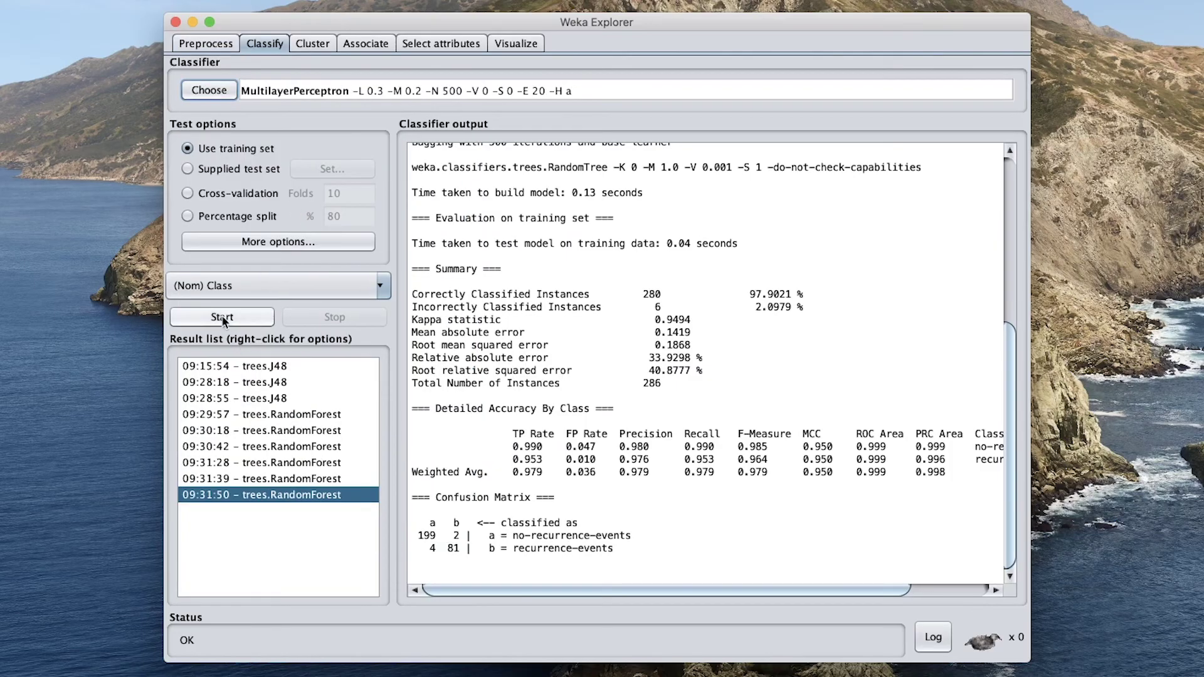
Run MultilayerPerceptron on training set (96.50%), 10-fold cross-validation (64.69%) and 80% split (64.91%).
click(238, 317)
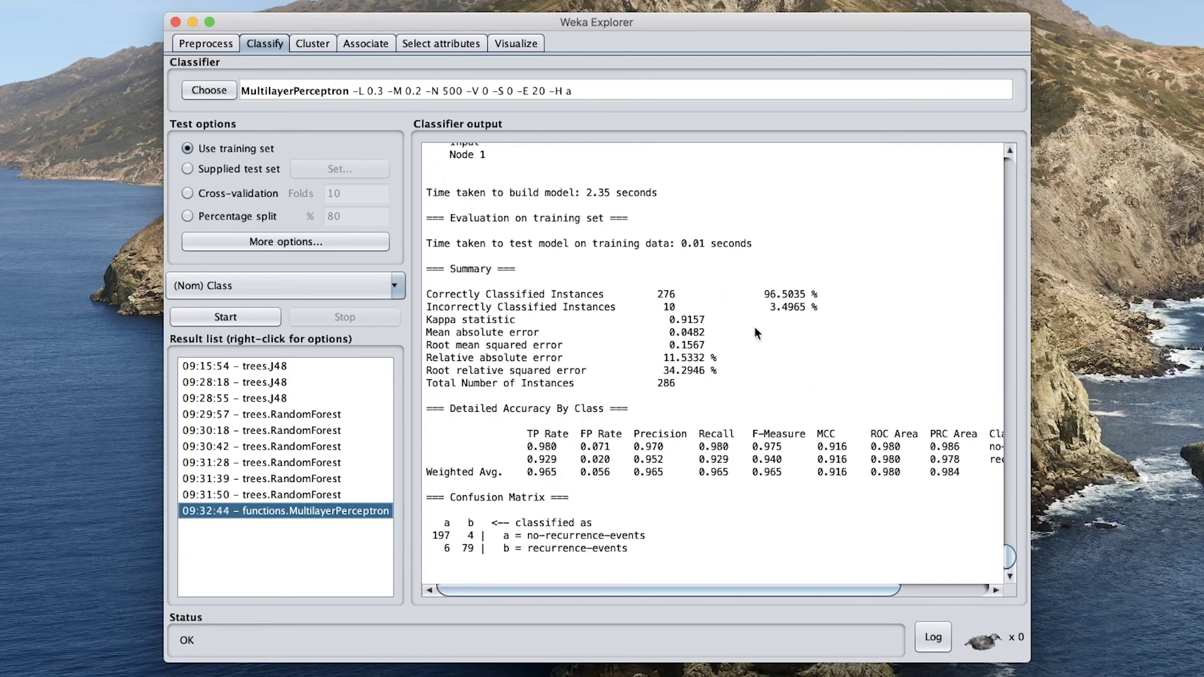
click(223, 191)
click(221, 318)
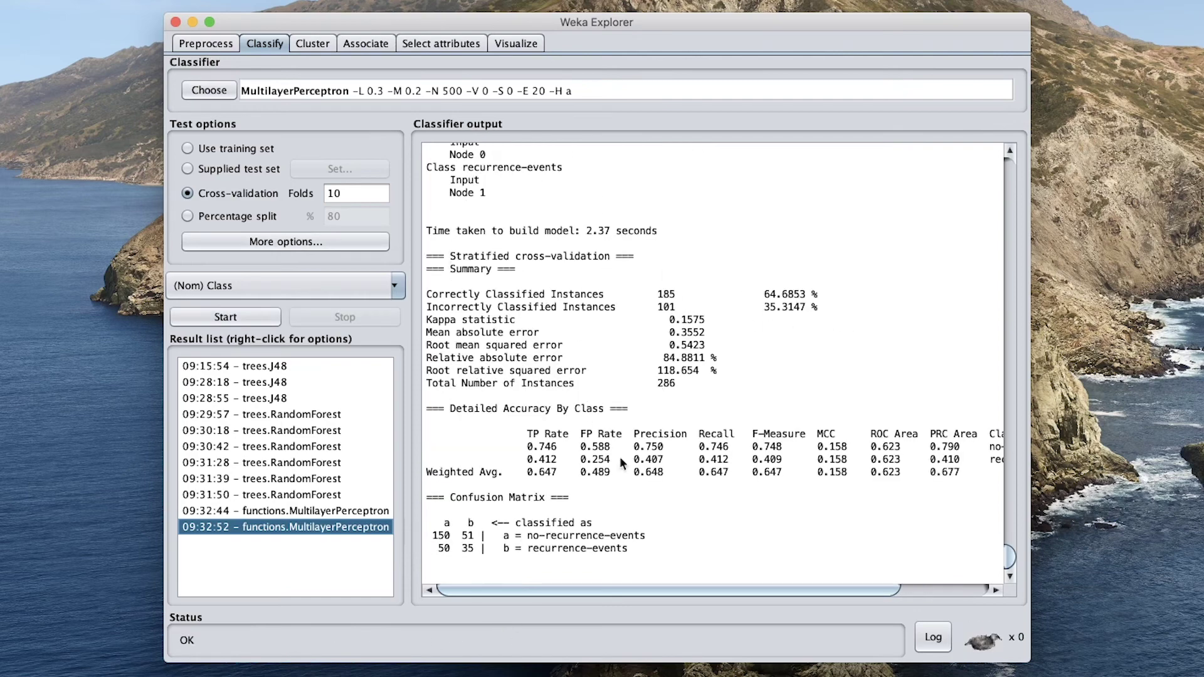
click(224, 219)
click(225, 317)
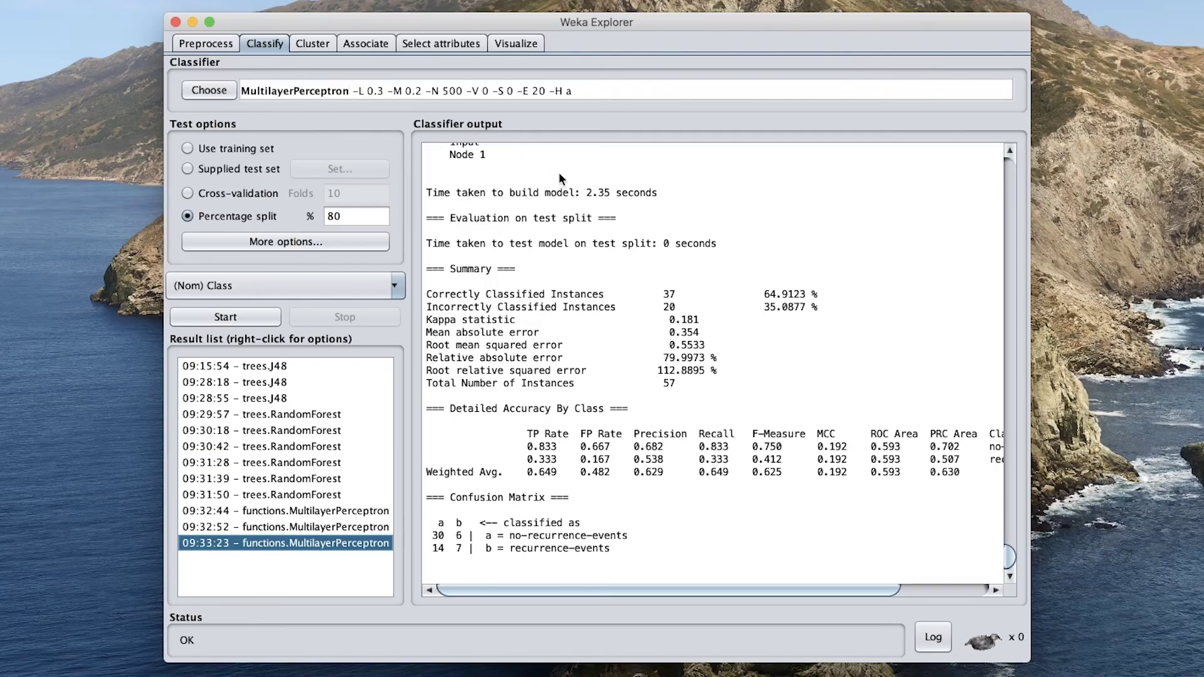
scroll(559, 174, up, 1)
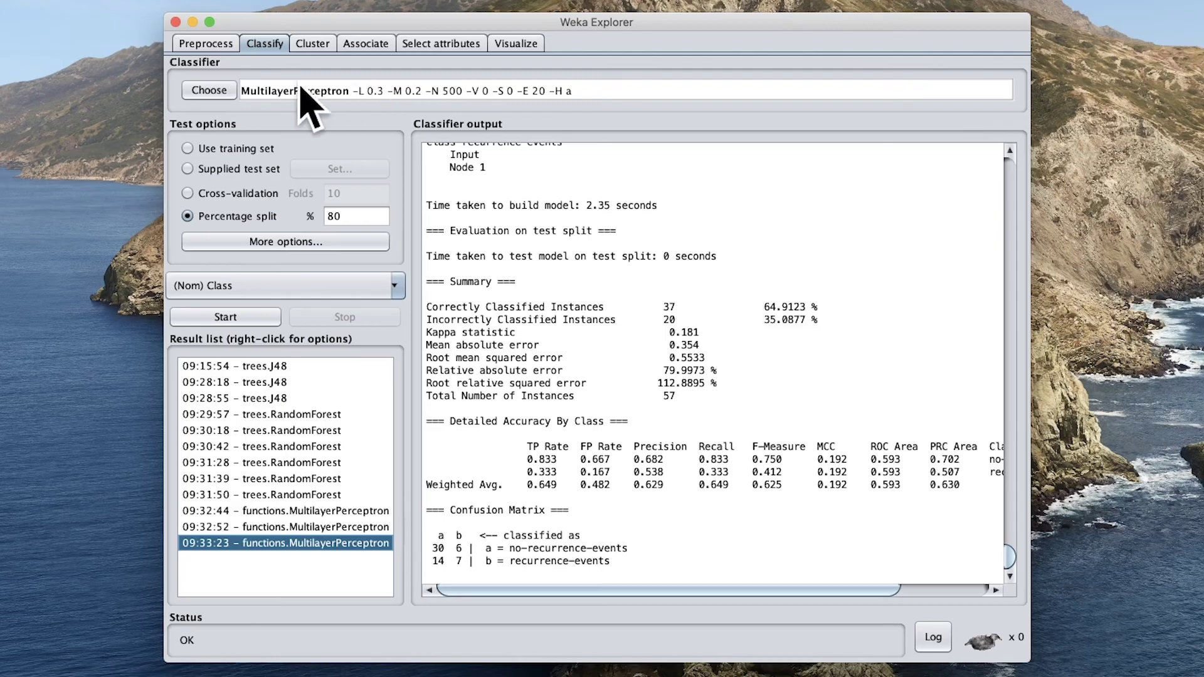
Choose SMO as the classifier and run it on the 80% split (64.9123%).
click(213, 91)
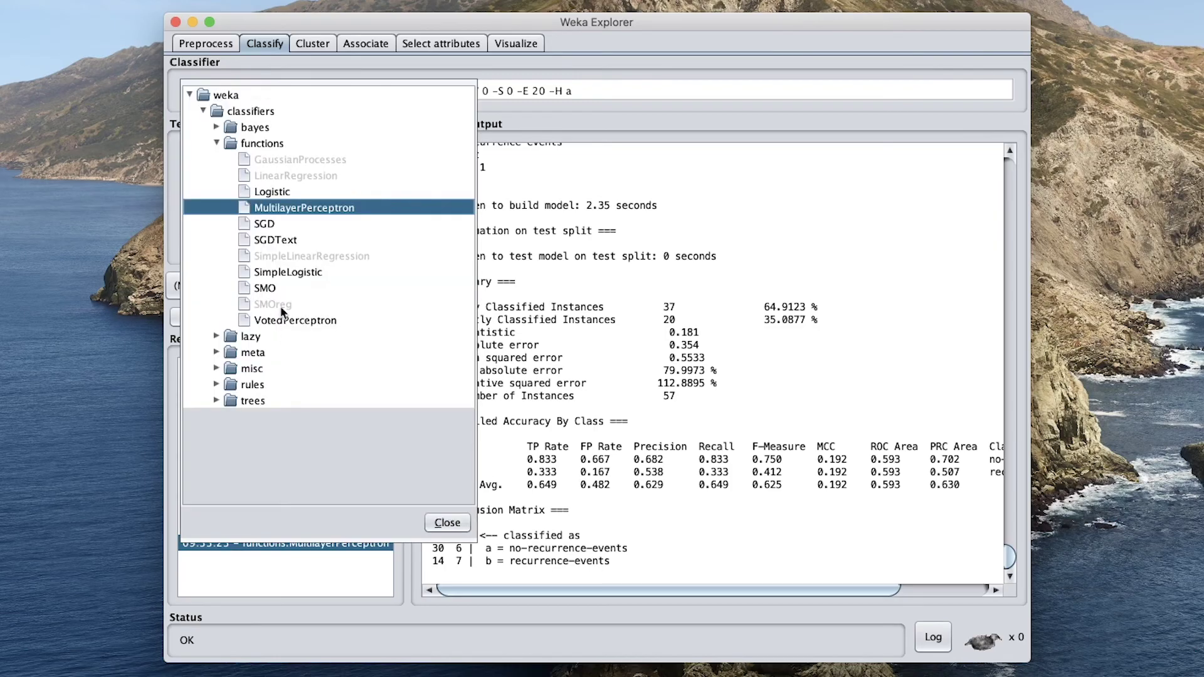
click(263, 285)
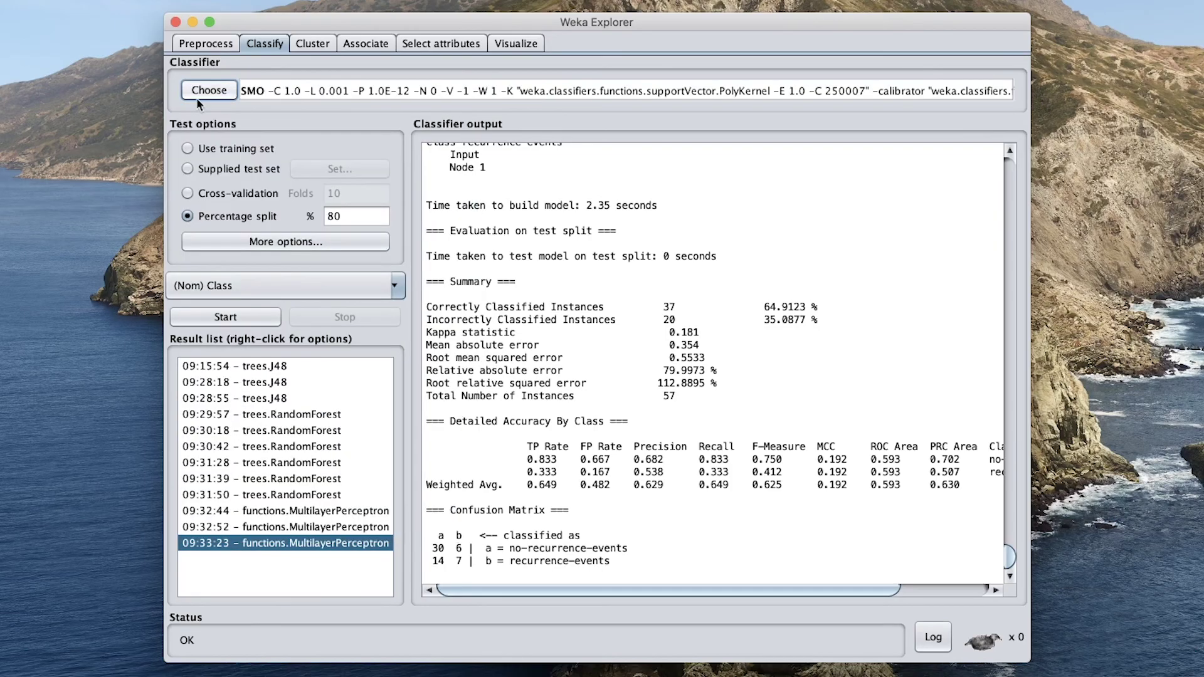
click(211, 319)
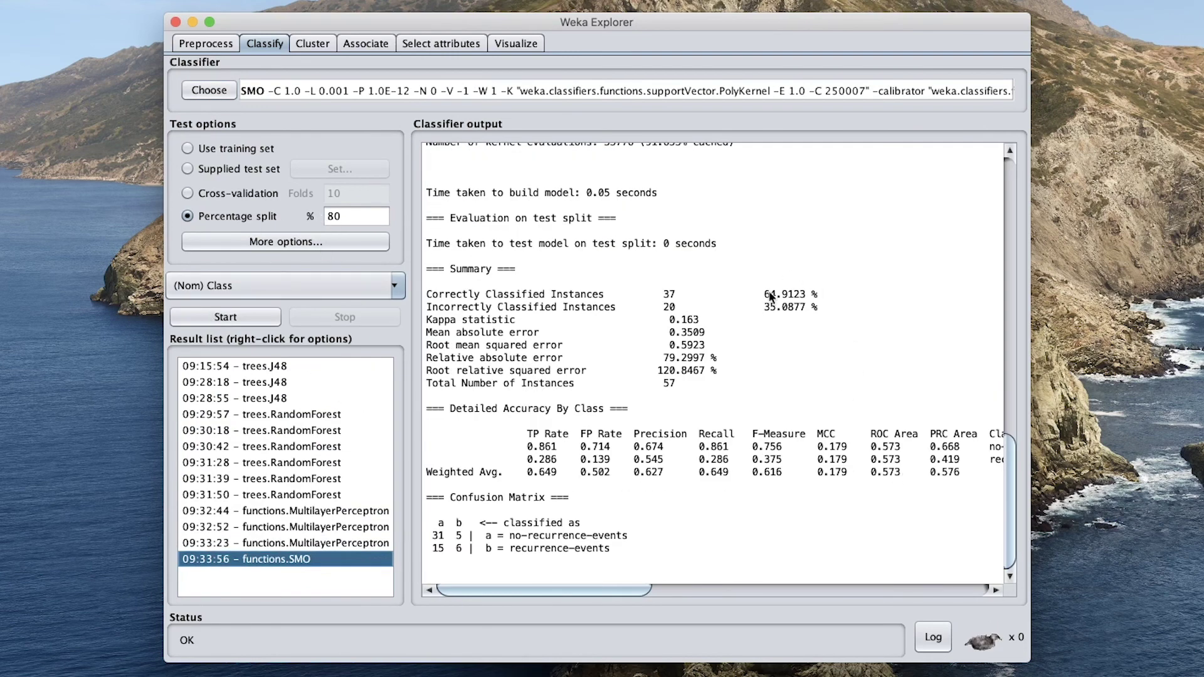
Run SMO with 10-fold cross-validation (69.5804%) and on the training set (76.2238%).
click(211, 194)
click(234, 319)
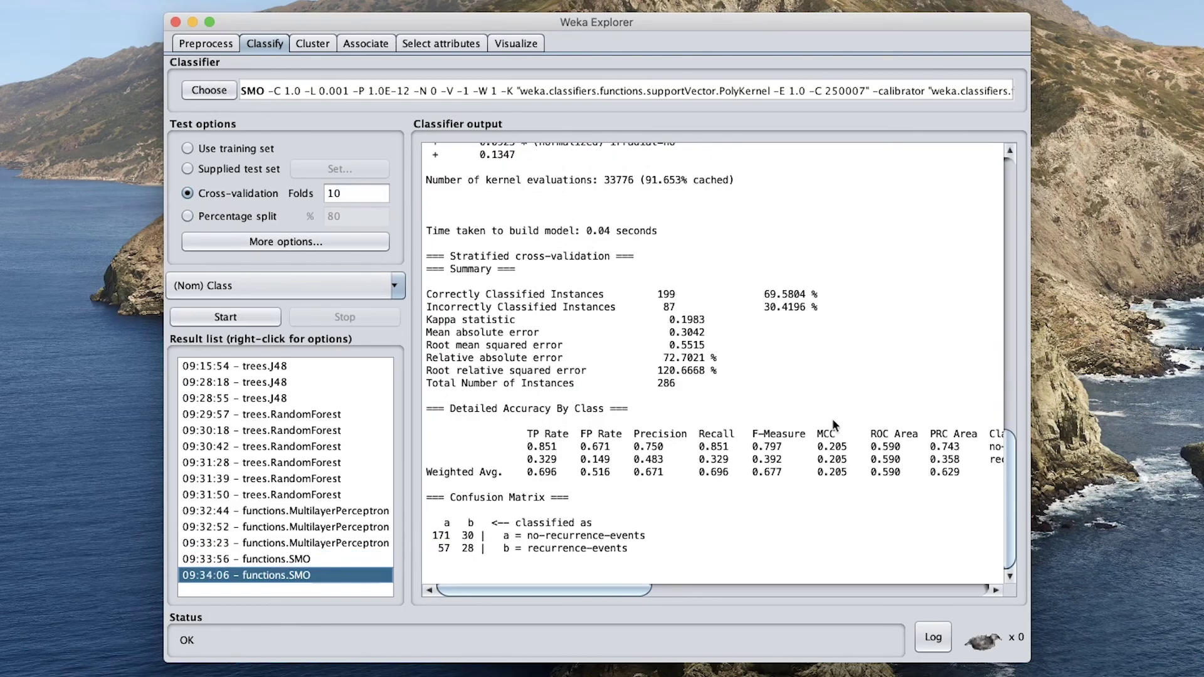
click(235, 151)
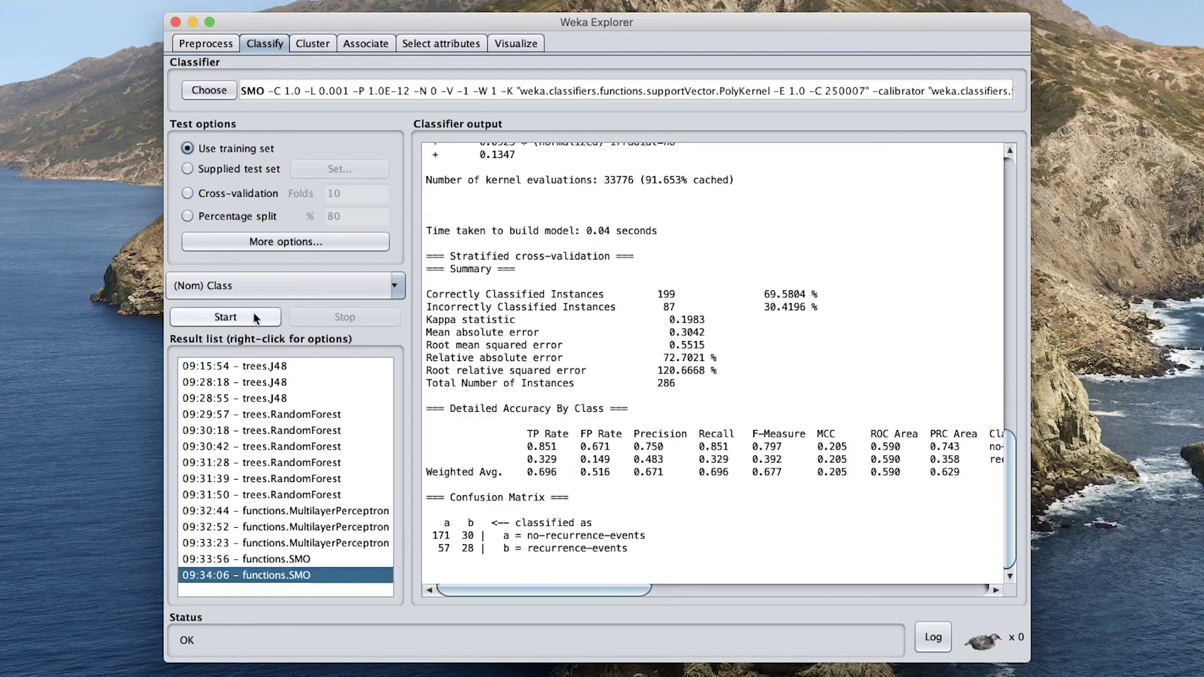
click(238, 318)
scroll(837, 471, up, 1)
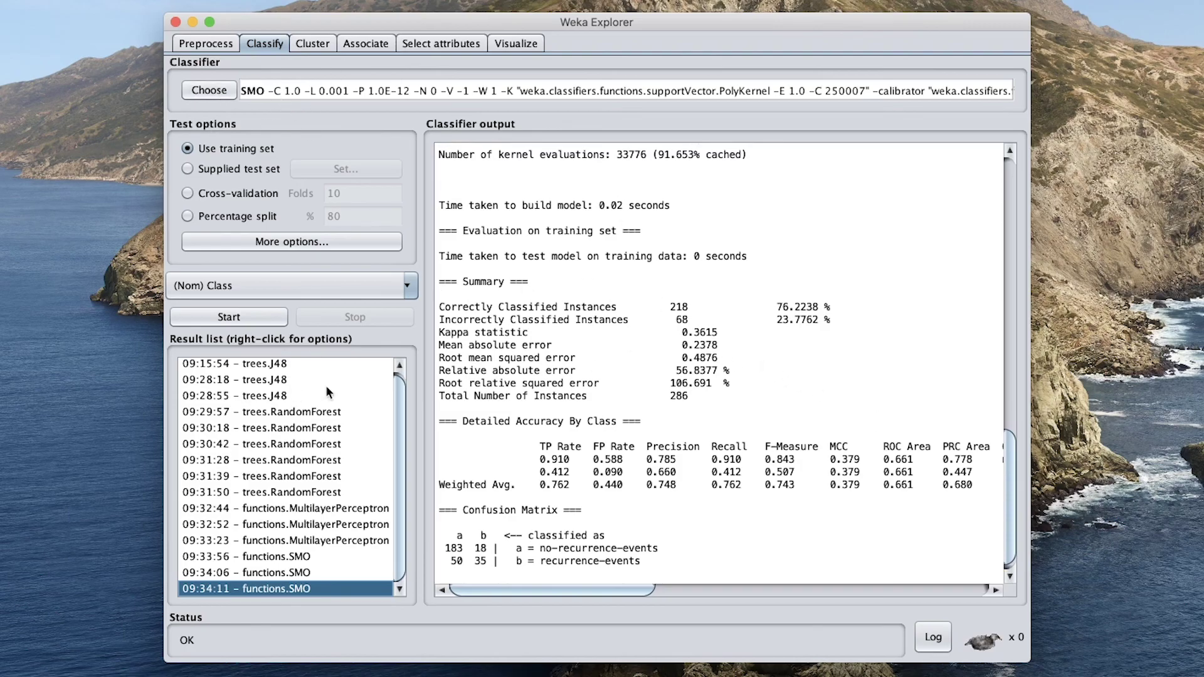
click(280, 379)
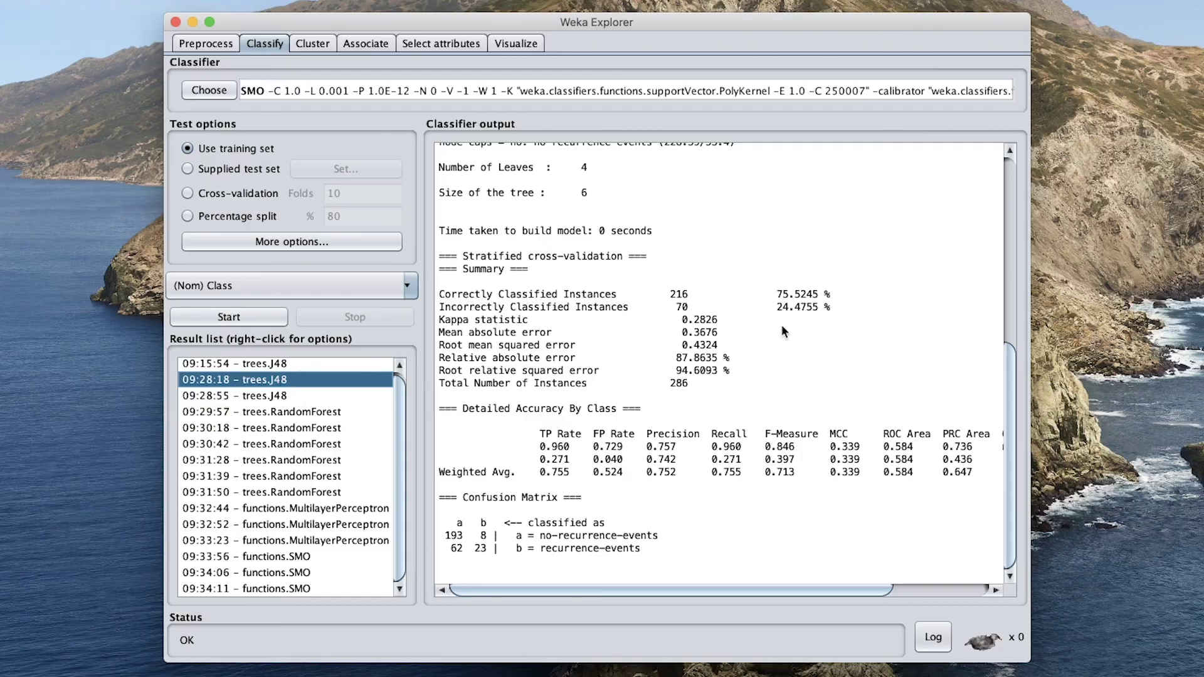
click(294, 393)
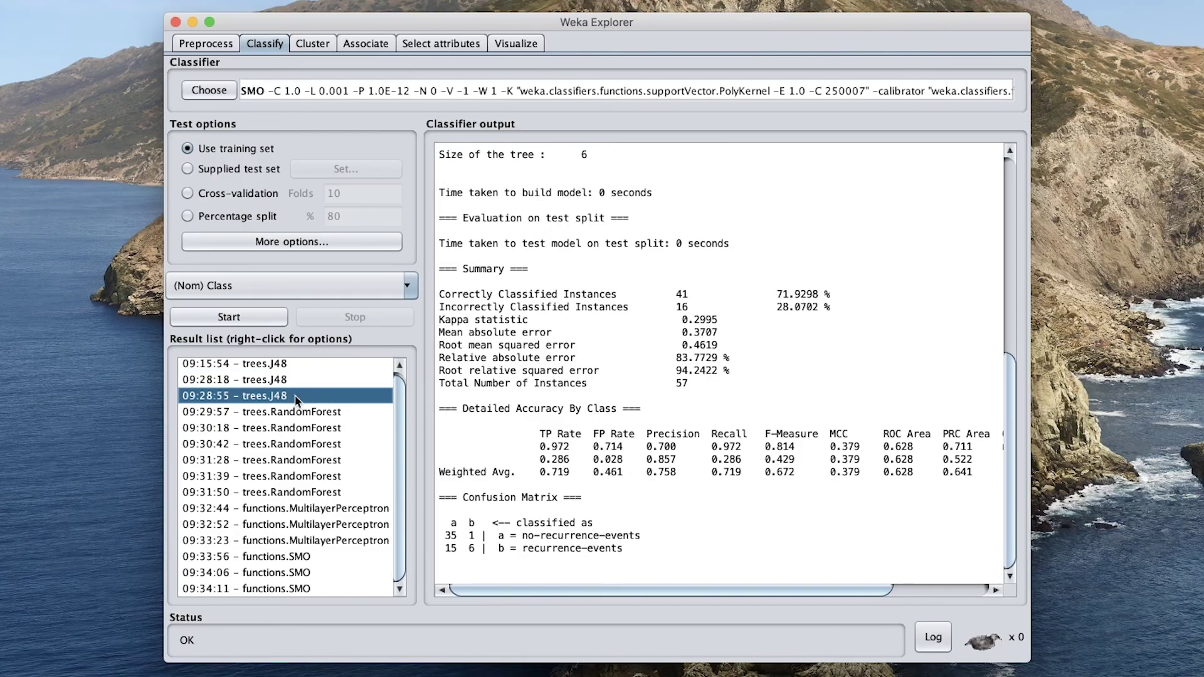
click(298, 380)
click(297, 367)
click(298, 382)
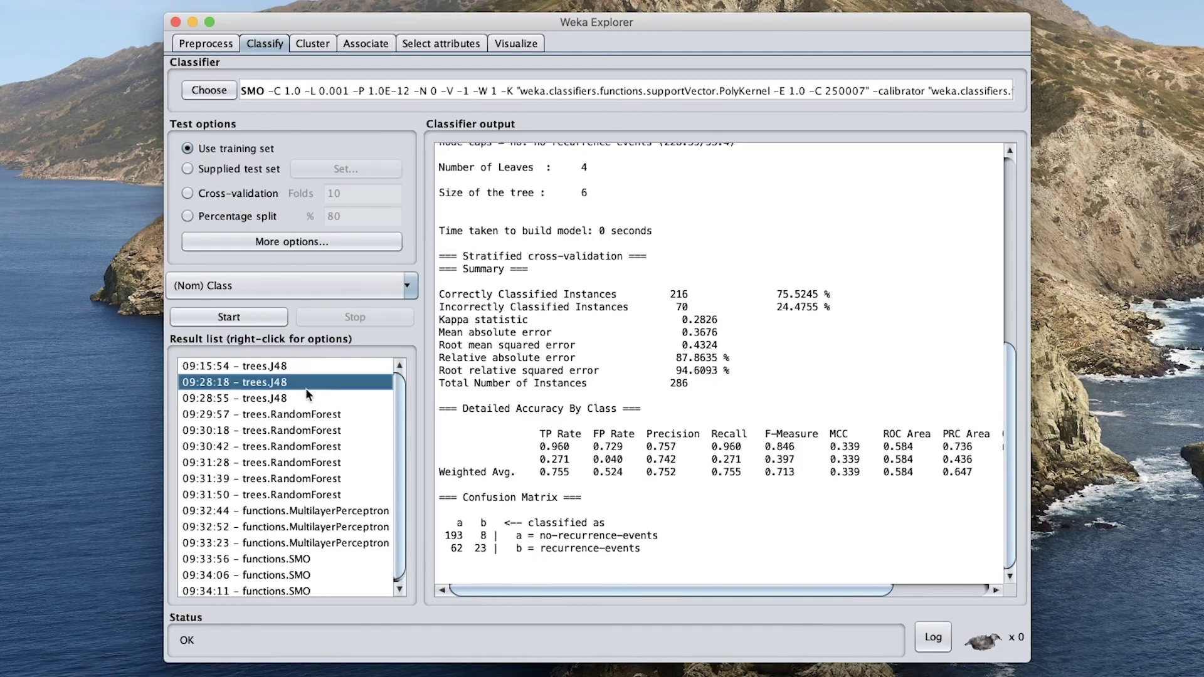
click(306, 399)
click(304, 383)
click(297, 366)
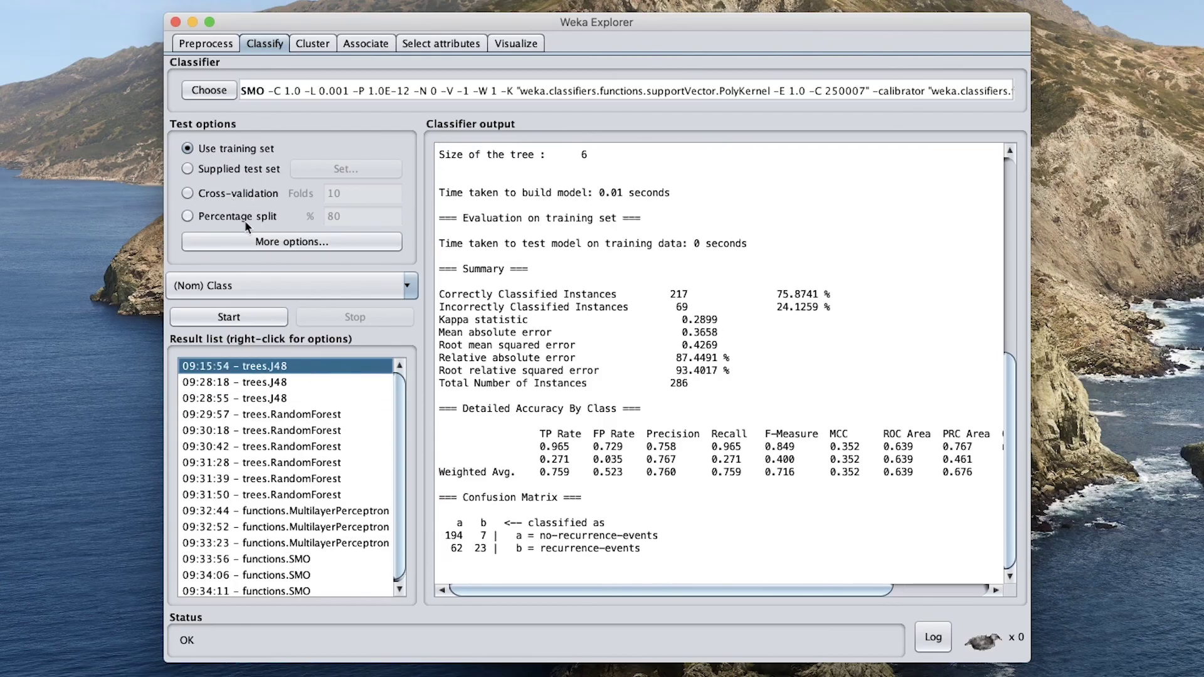
click(298, 384)
key(Down)
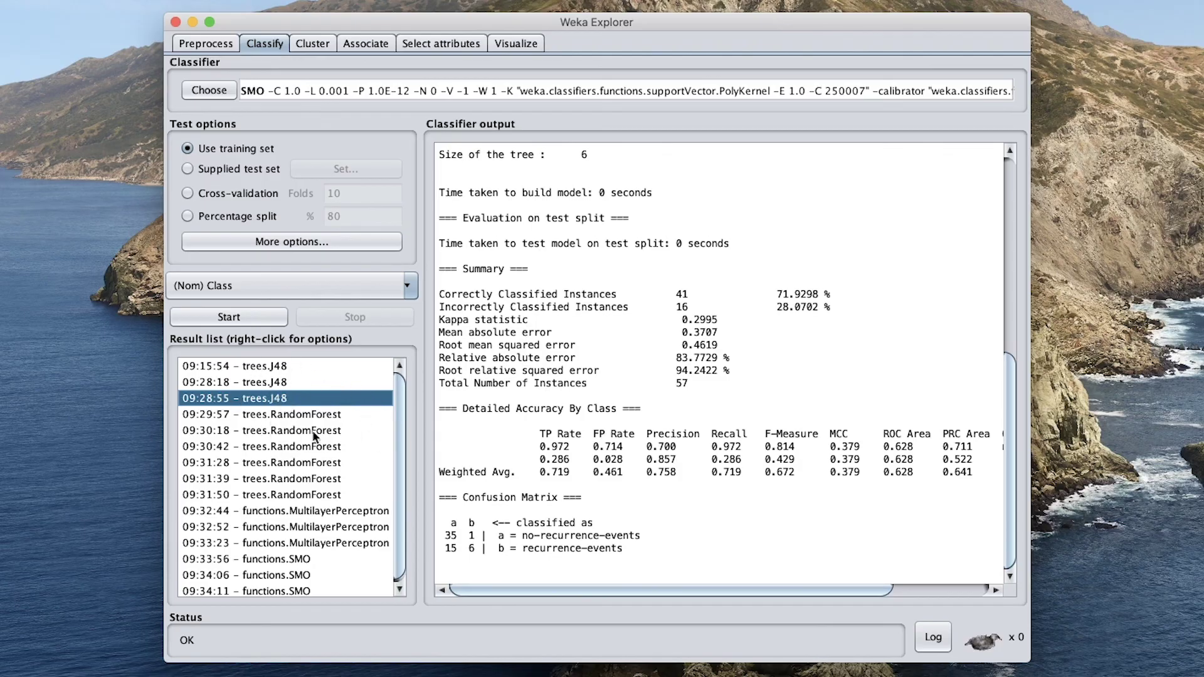
scroll(315, 433, down, 1)
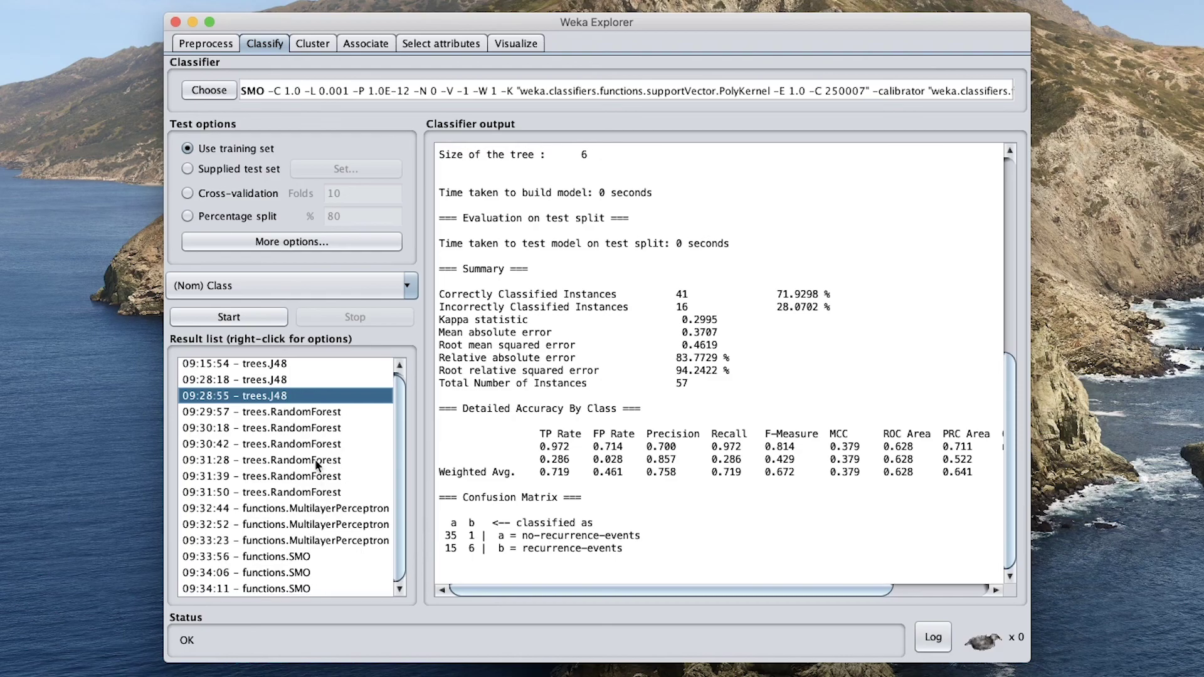
click(339, 589)
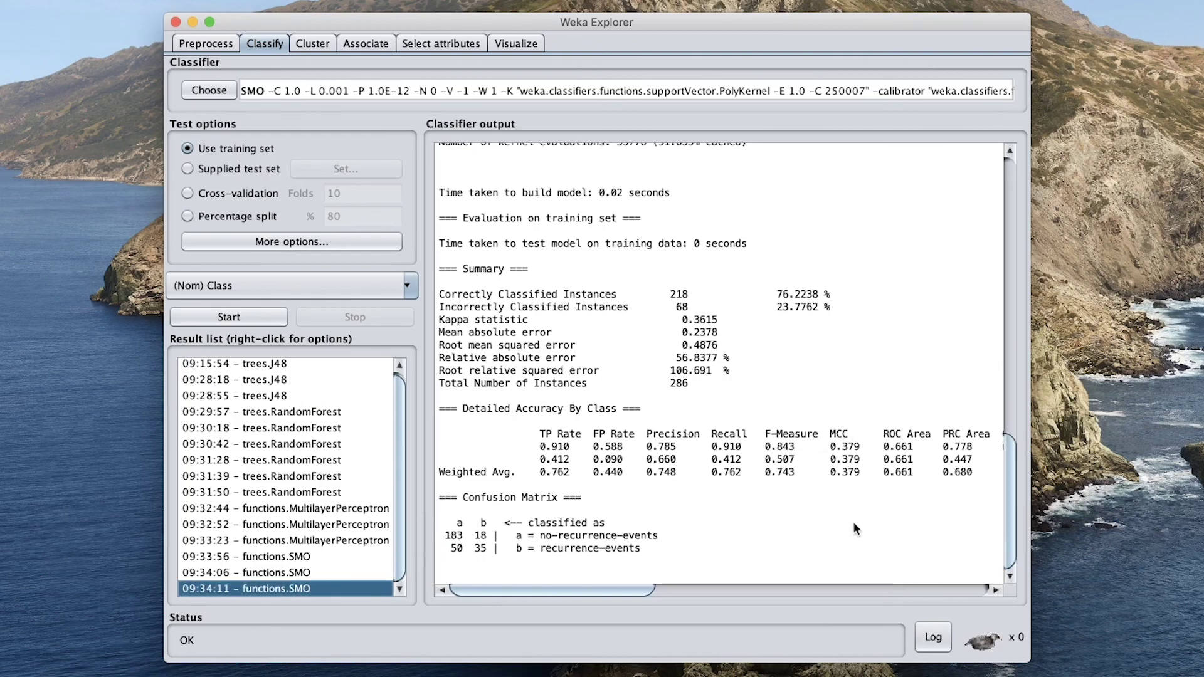